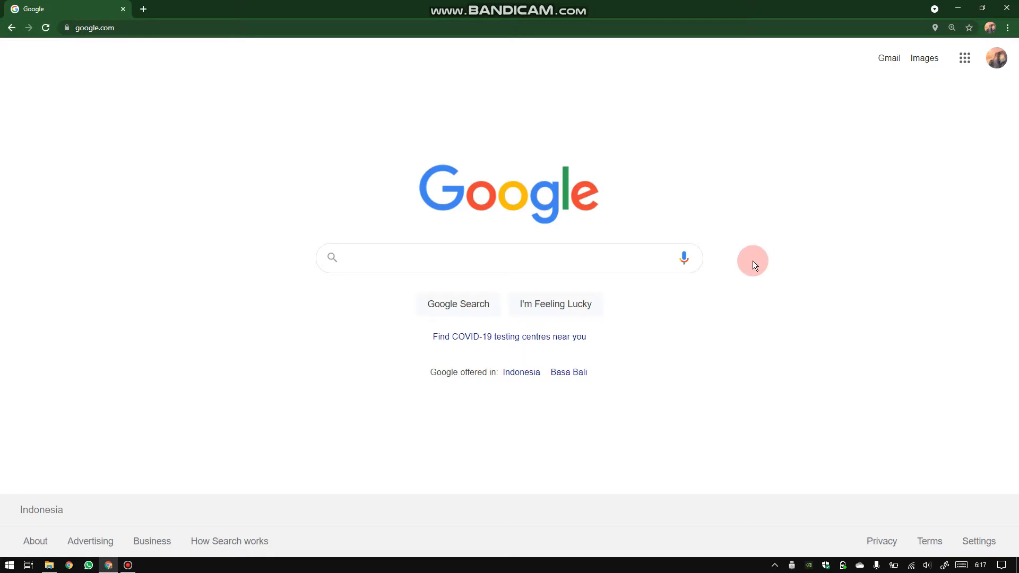
# Search Google for "LMS UNIGA" and open the Universitas Garut Learning Management System site
pyautogui.click(644, 256)
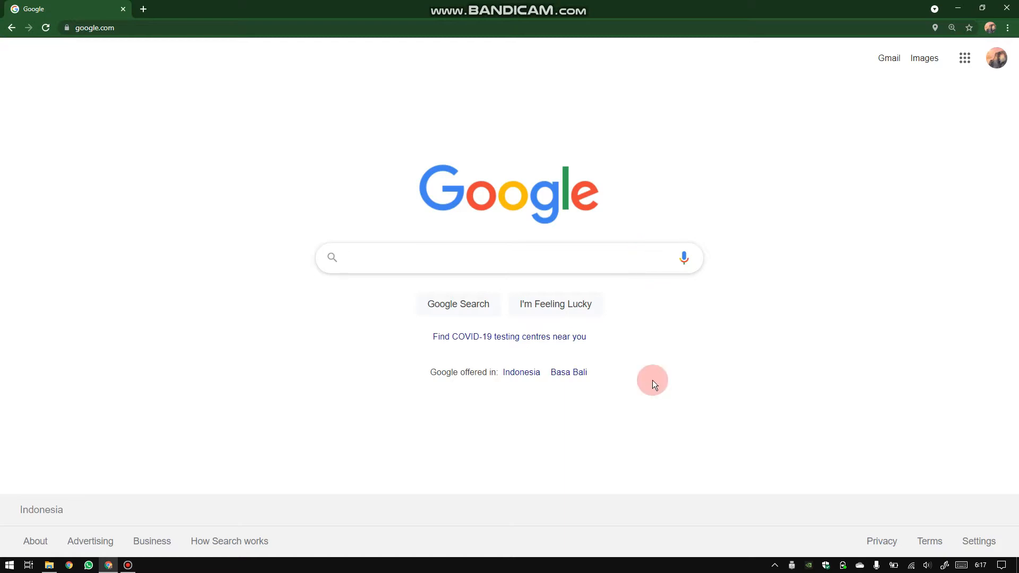
pyautogui.write('LMS UNIGA')
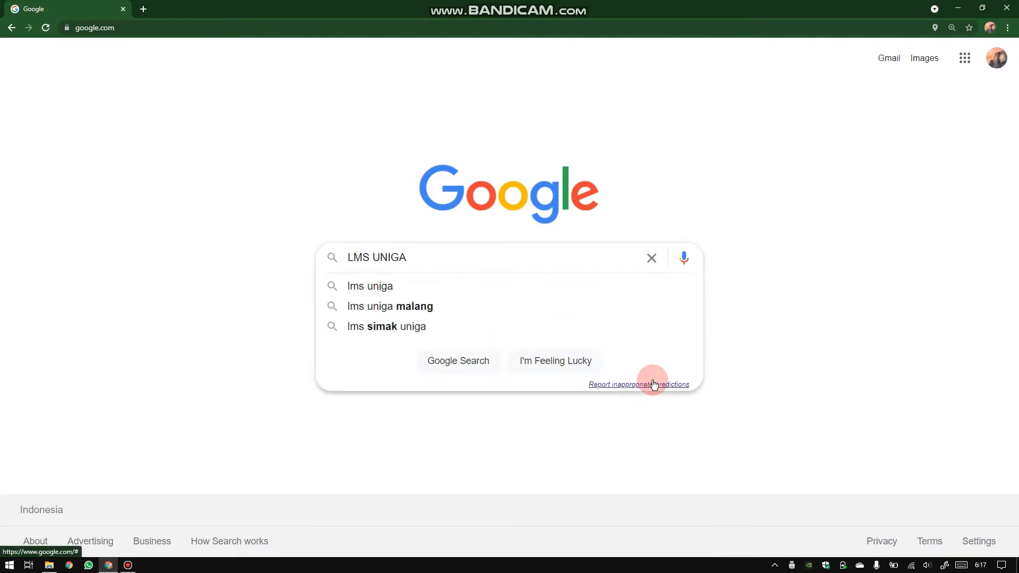
pyautogui.press('Return')
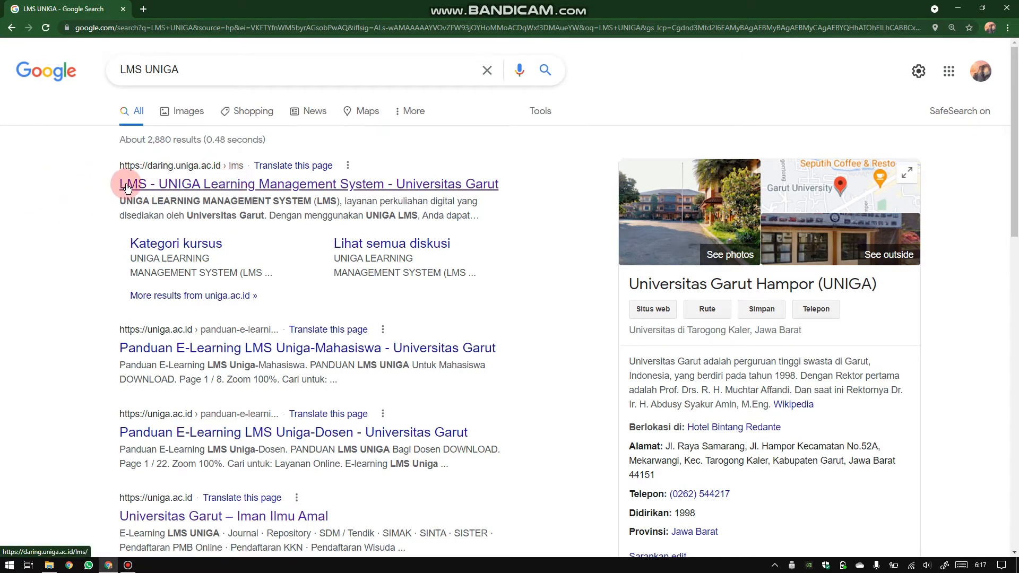
pyautogui.click(333, 187)
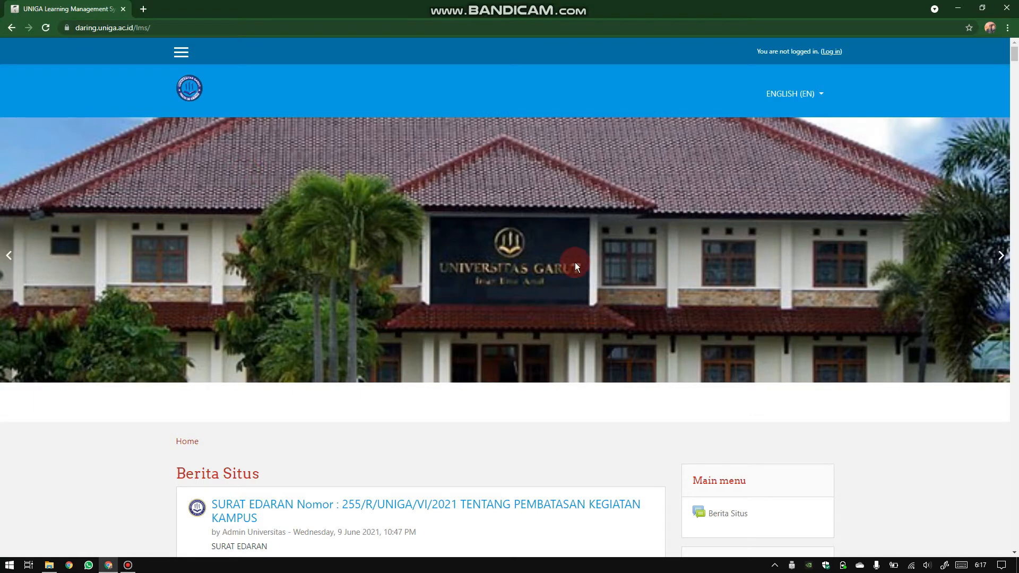
# Open the LMS login page and sign in with the saved account credentials
pyautogui.scroll(-6, 575, 262)
pyautogui.scroll(2, 574, 262)
pyautogui.scroll(4, 575, 262)
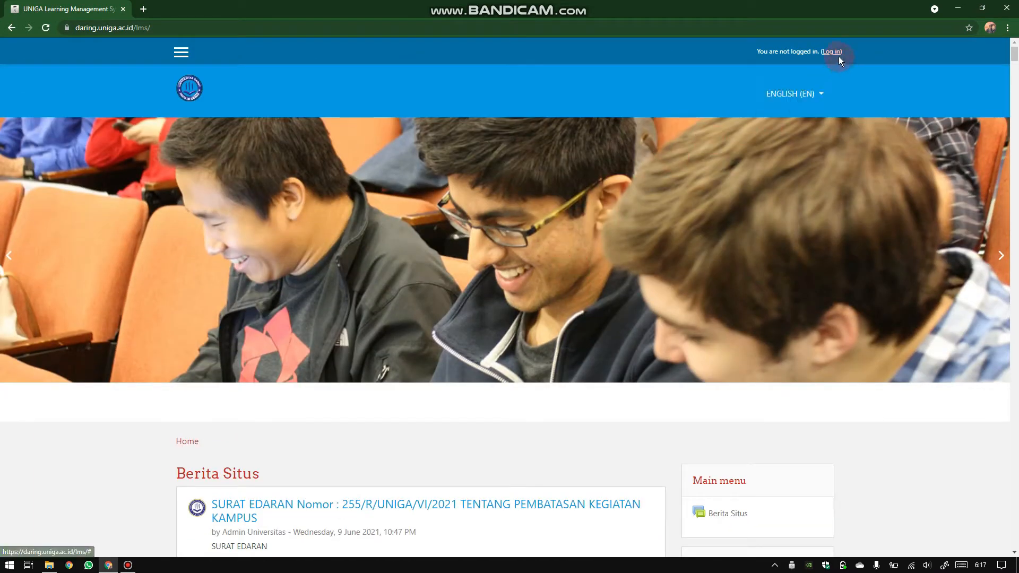
pyautogui.click(823, 48)
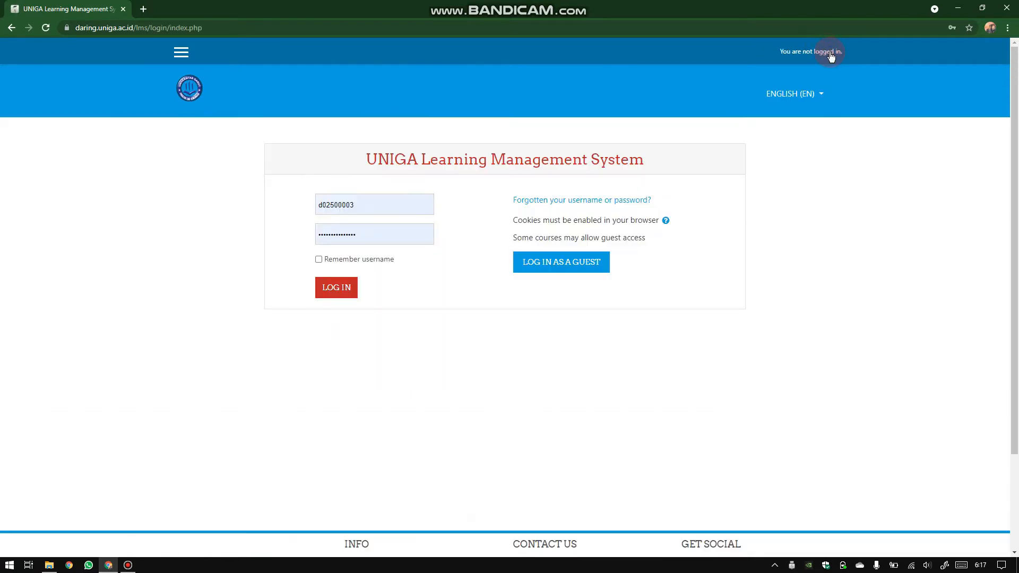
pyautogui.click(400, 205)
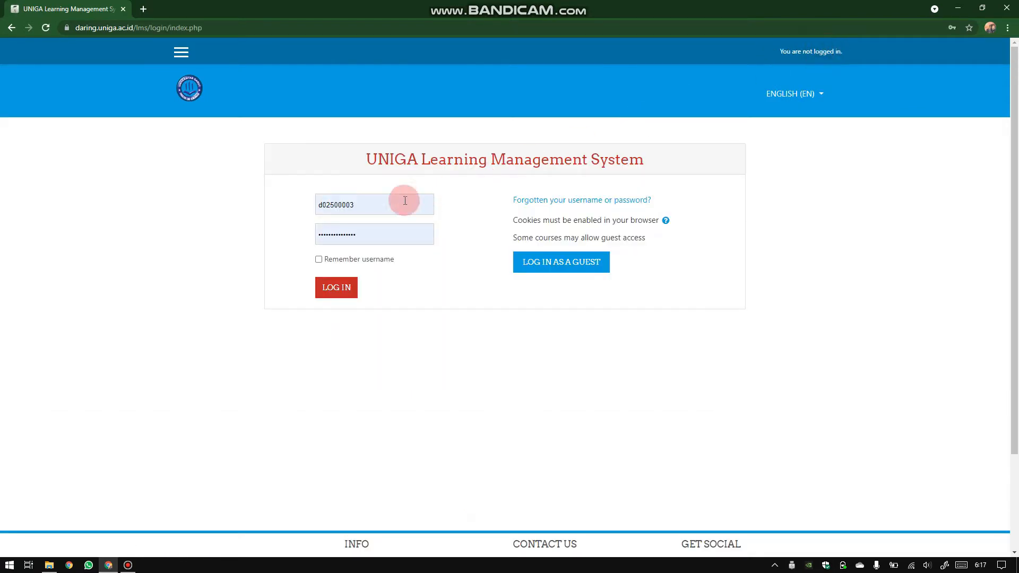
pyautogui.click(451, 168)
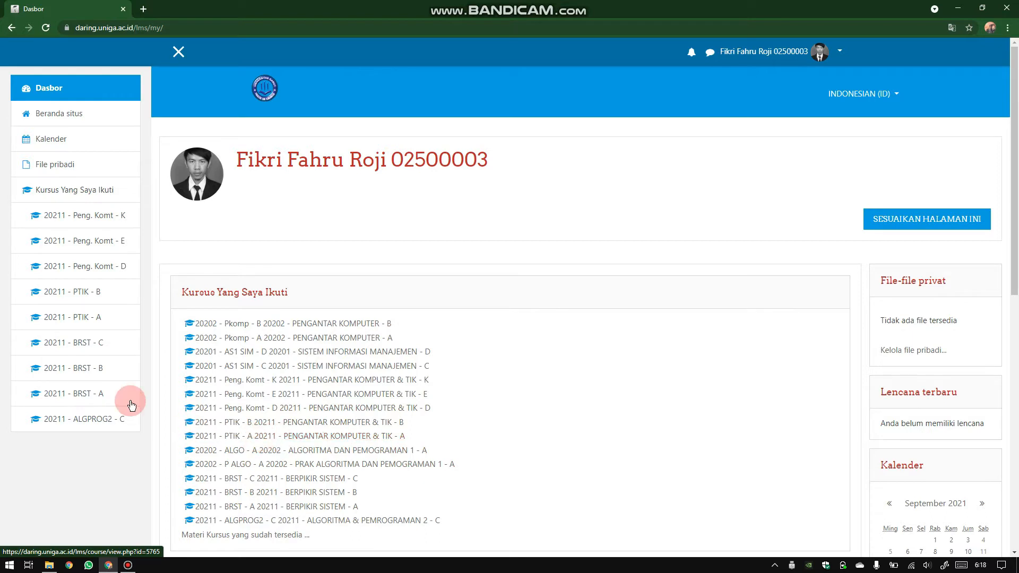
# Open the 20211 - PTIK - A course and look over its title, semester code and list of meetings
pyautogui.click(108, 322)
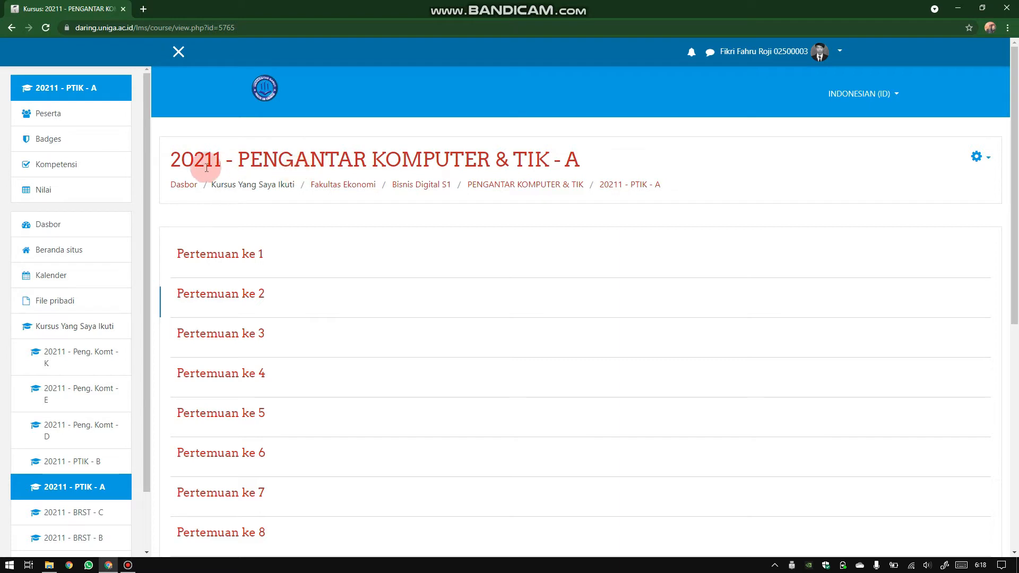
pyautogui.moveTo(240, 159); pyautogui.dragTo(578, 162)
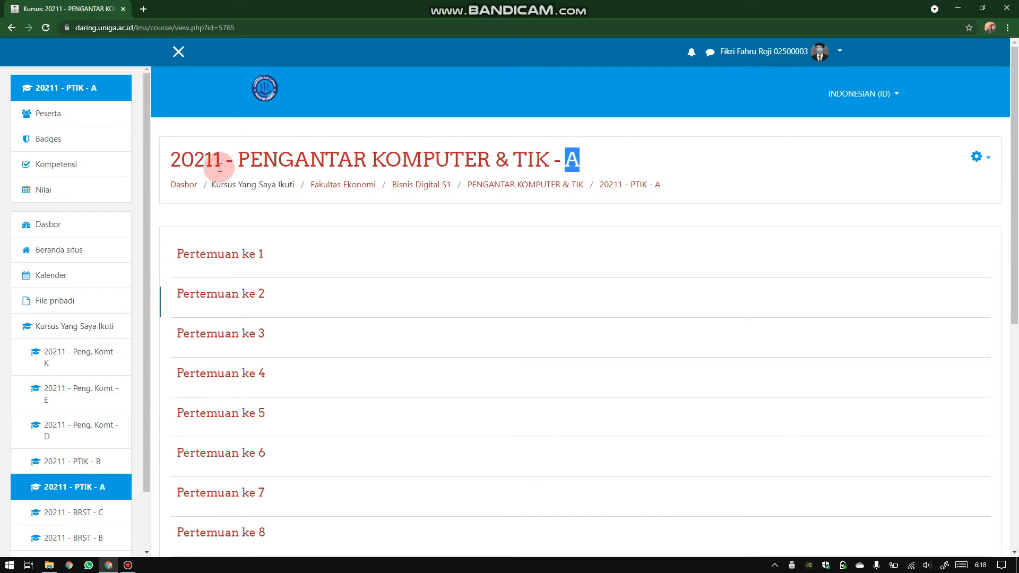
pyautogui.moveTo(221, 159)
pyautogui.mouseDown()
pyautogui.moveTo(168, 159)
pyautogui.moveTo(222, 152)
pyautogui.mouseUp()
pyautogui.click(191, 158)
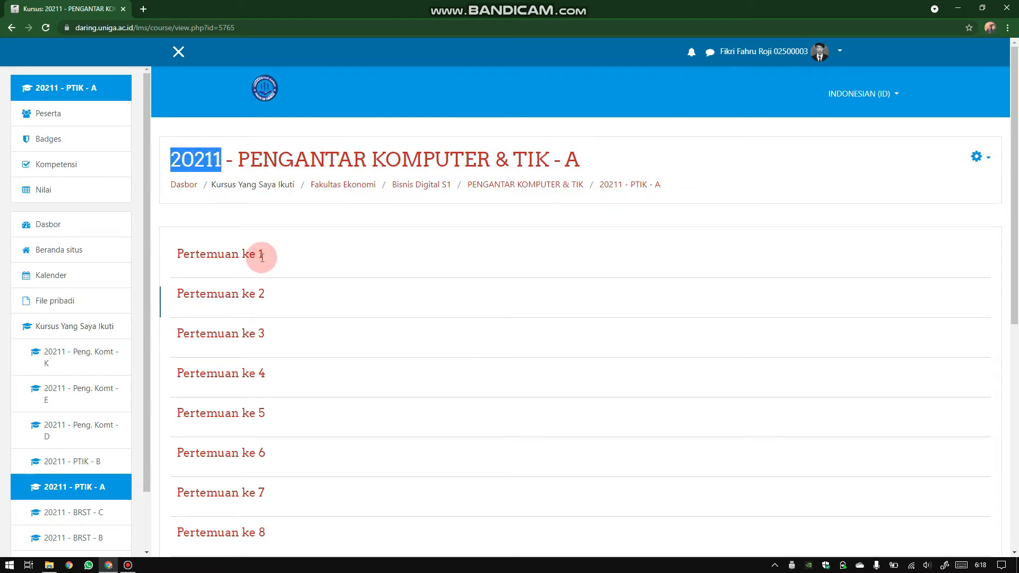
pyautogui.scroll(-6, 261, 274)
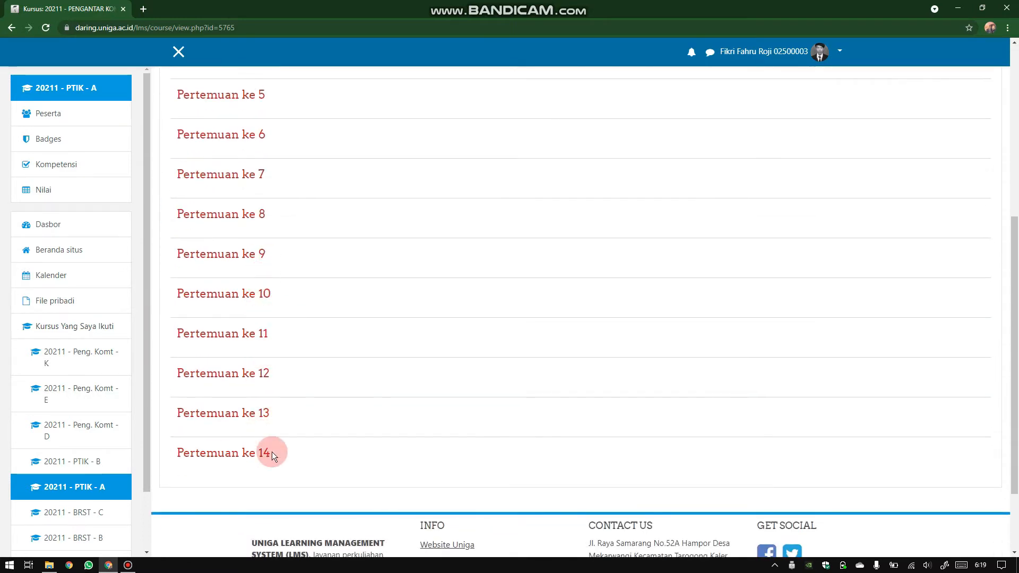
pyautogui.scroll(3, 271, 451)
pyautogui.scroll(3, 285, 386)
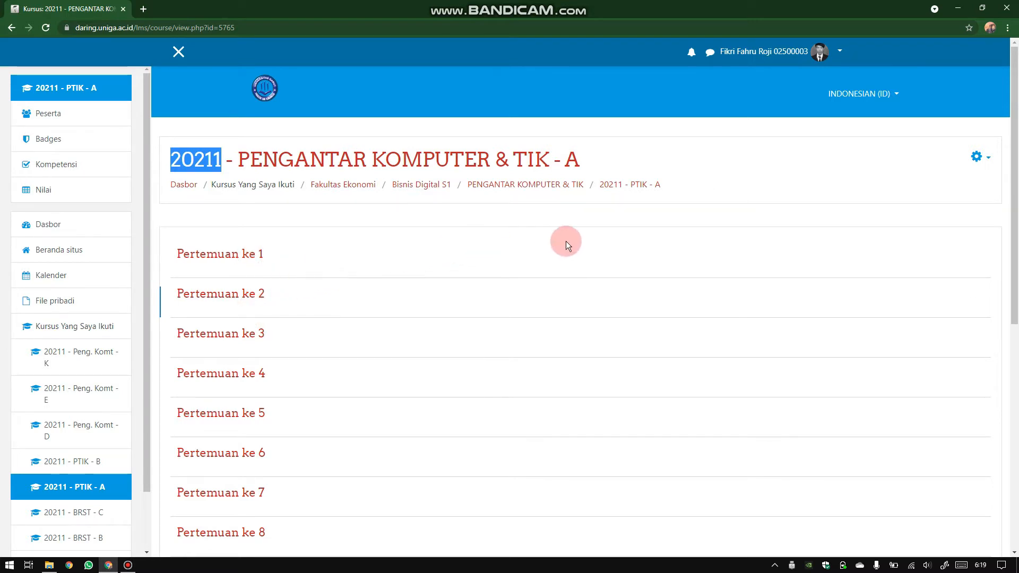
# Enlarge the course page and turn on editing mode (Hidupkan Mode Ubah) for the course
pyautogui.hotkey('ctrl', '+')
pyautogui.hotkey('ctrl', '+')
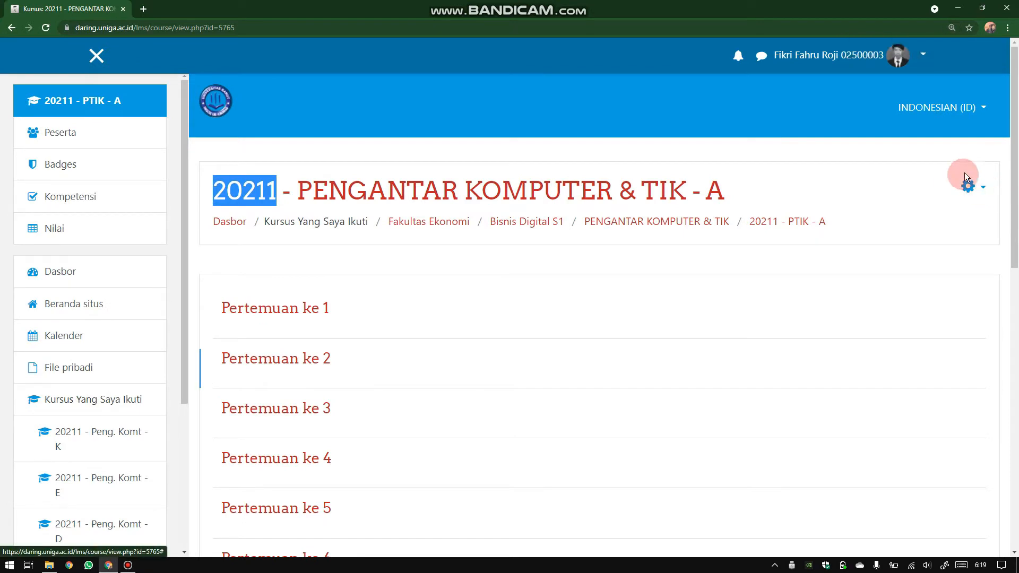
pyautogui.click(894, 207)
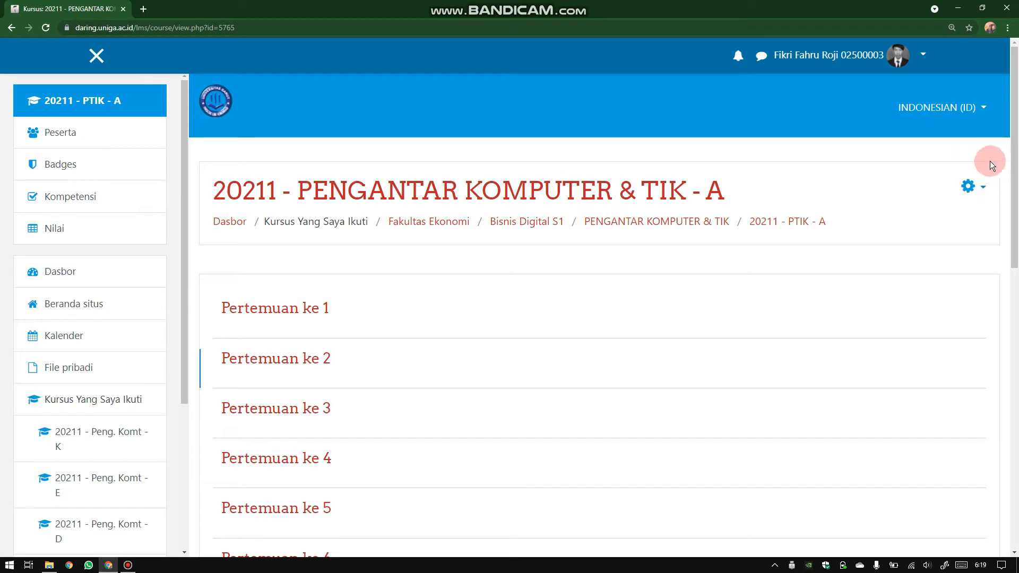
pyautogui.click(984, 191)
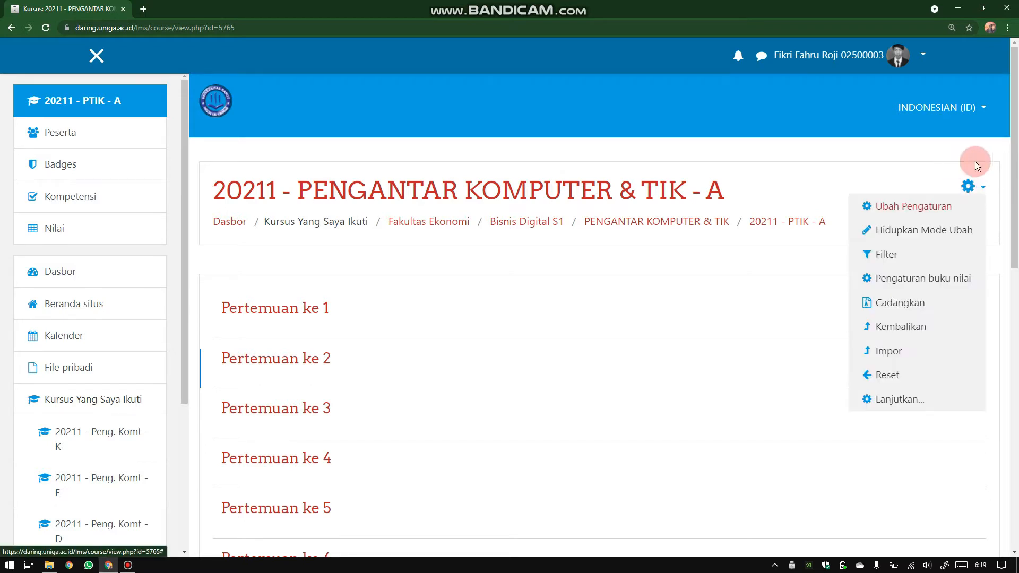
pyautogui.click(897, 230)
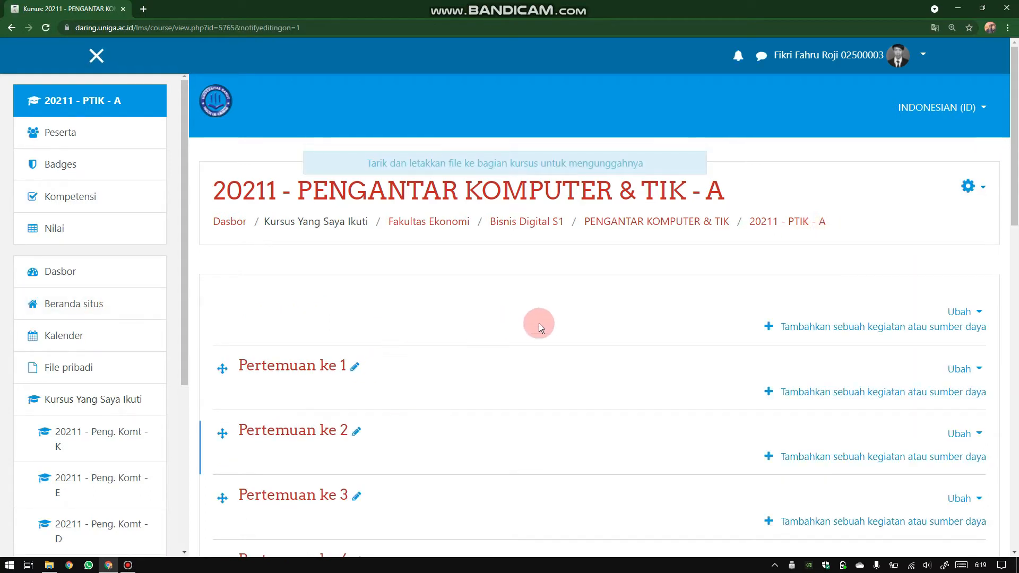
# Add a new File resource to the general section above Pertemuan ke 1
pyautogui.scroll(-2, 540, 323)
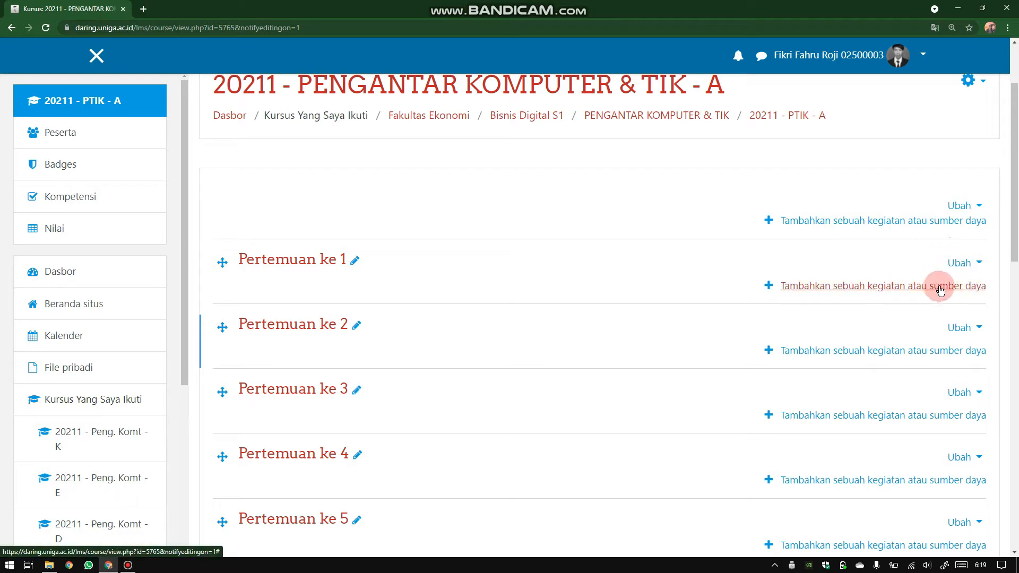
pyautogui.scroll(2, 699, 297)
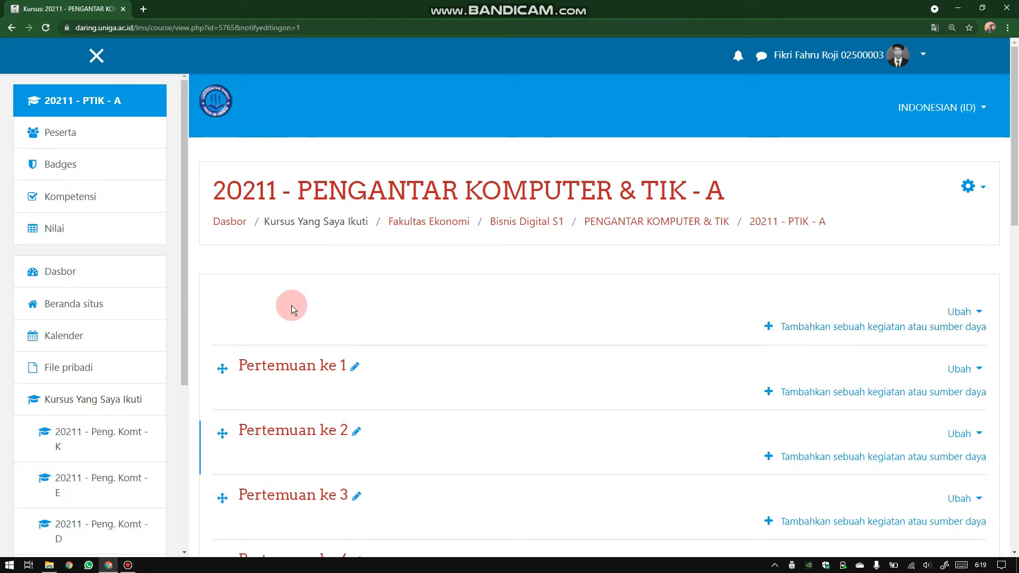
pyautogui.click(804, 329)
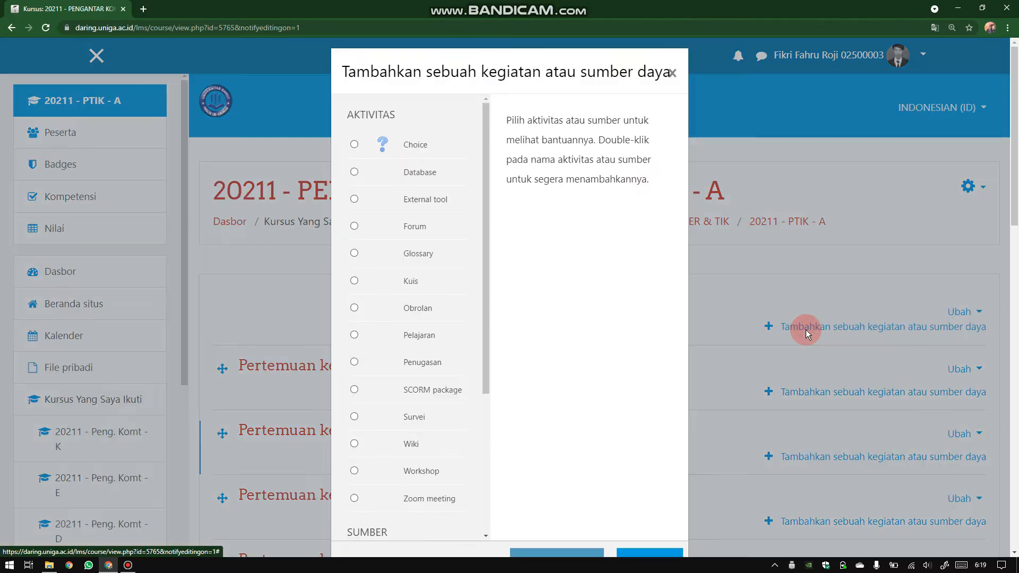
pyautogui.scroll(-4, 403, 334)
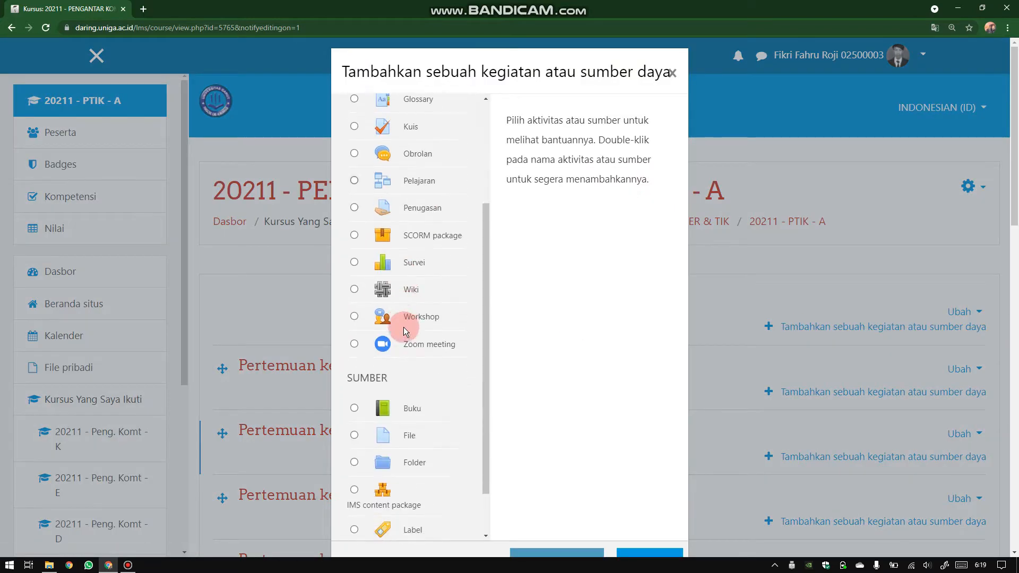
pyautogui.click(406, 378)
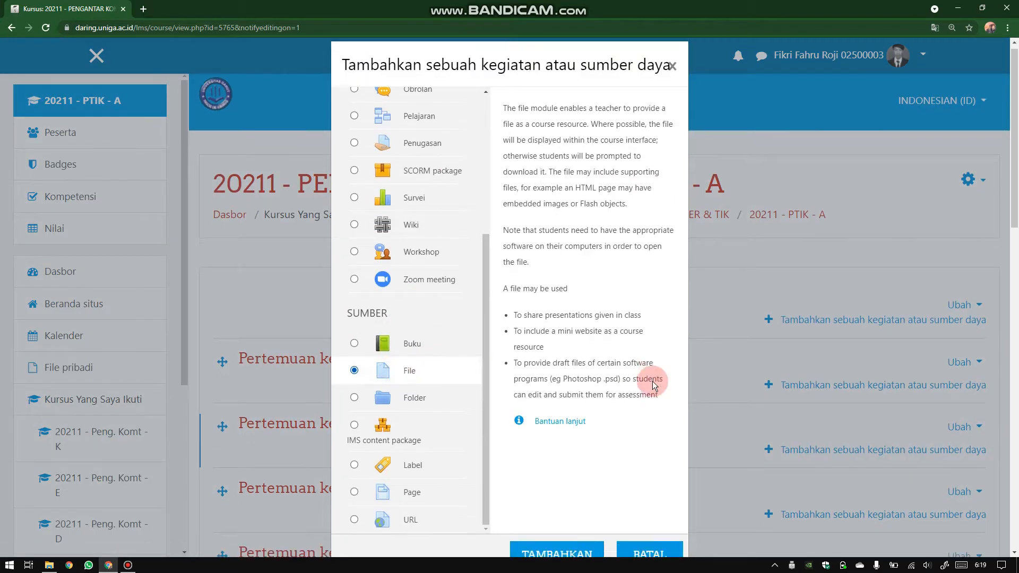
pyautogui.scroll(-2, 652, 381)
pyautogui.click(574, 455)
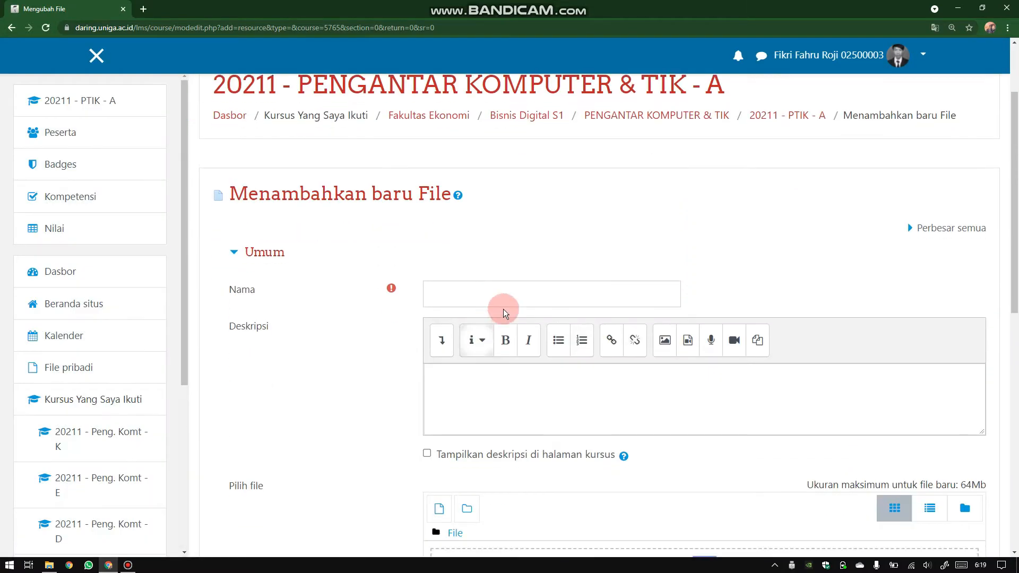
# Name the resource RPS and upload "RPS_Pengantar Komputer dan TIK.pdf" from the BD - Pengantar TIK folder under OneDrive's Dosen folder
pyautogui.click(510, 297)
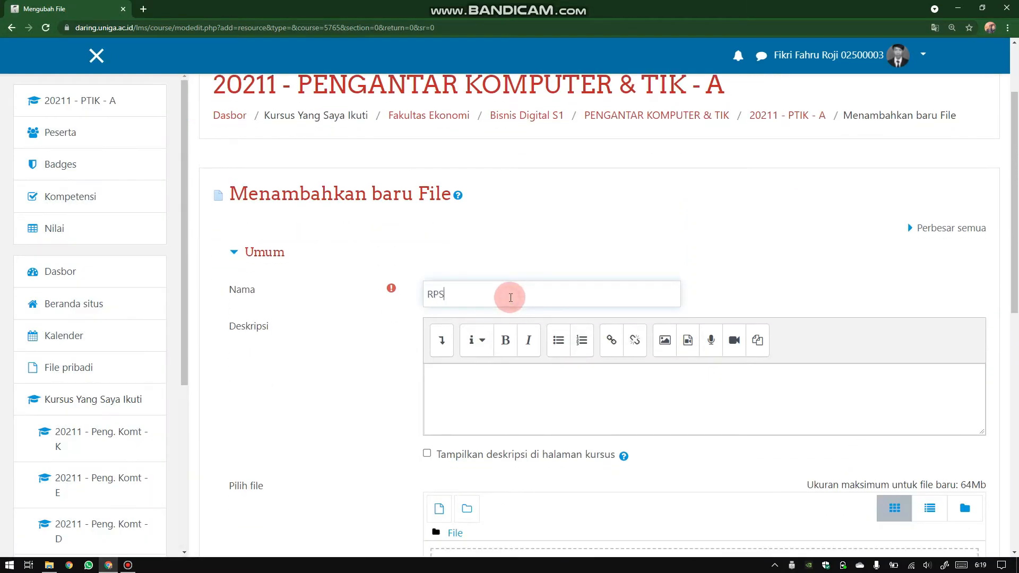
pyautogui.scroll(-2, 695, 429)
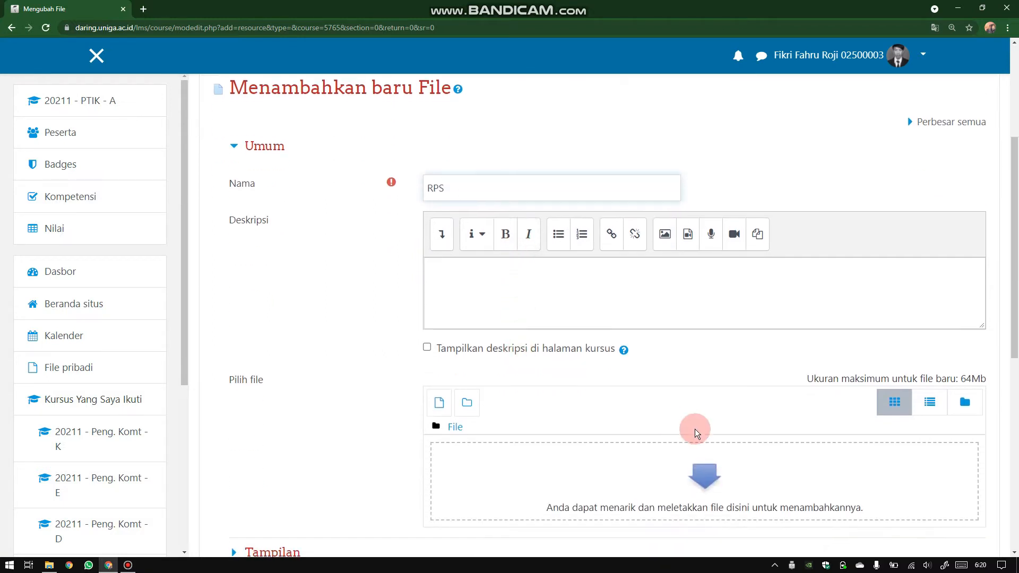
pyautogui.click(708, 468)
pyautogui.click(426, 258)
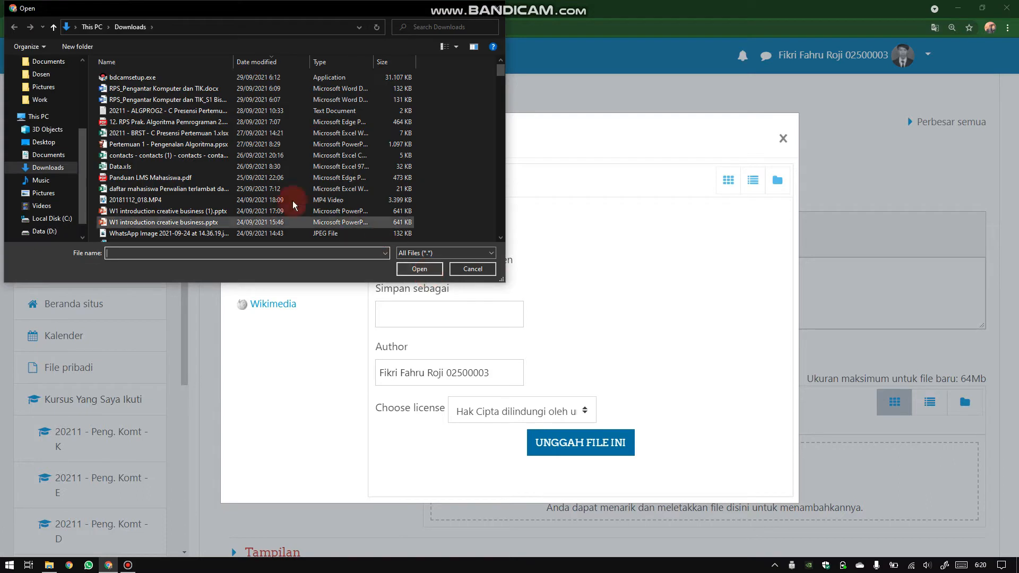
pyautogui.scroll(2, 52, 169)
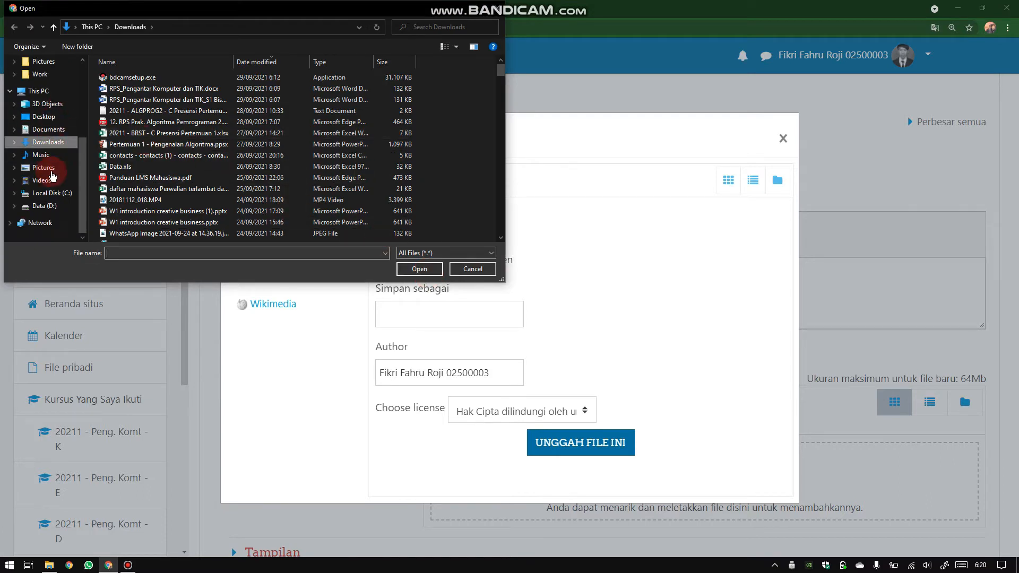
pyautogui.click(51, 105)
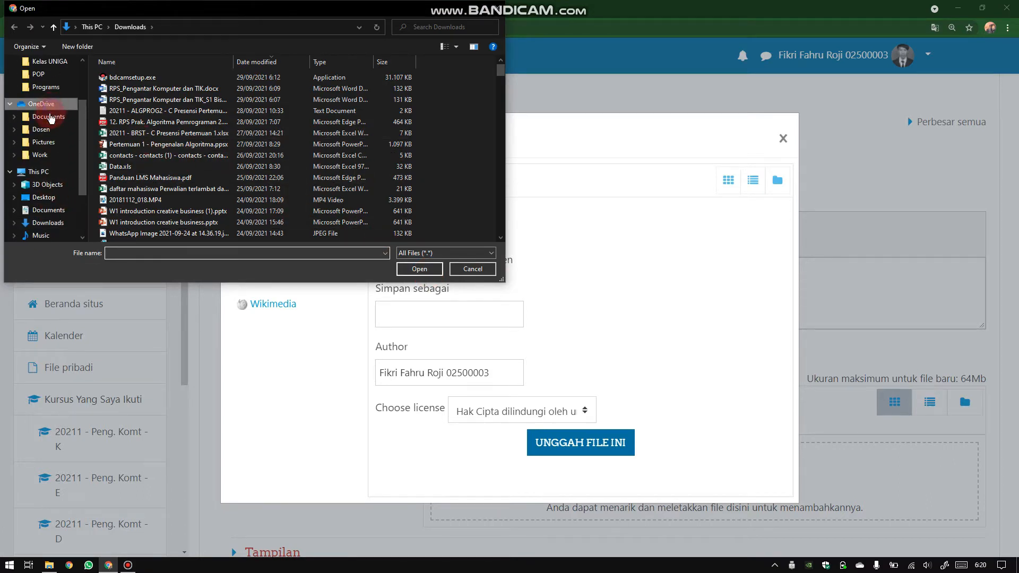
pyautogui.click(41, 129)
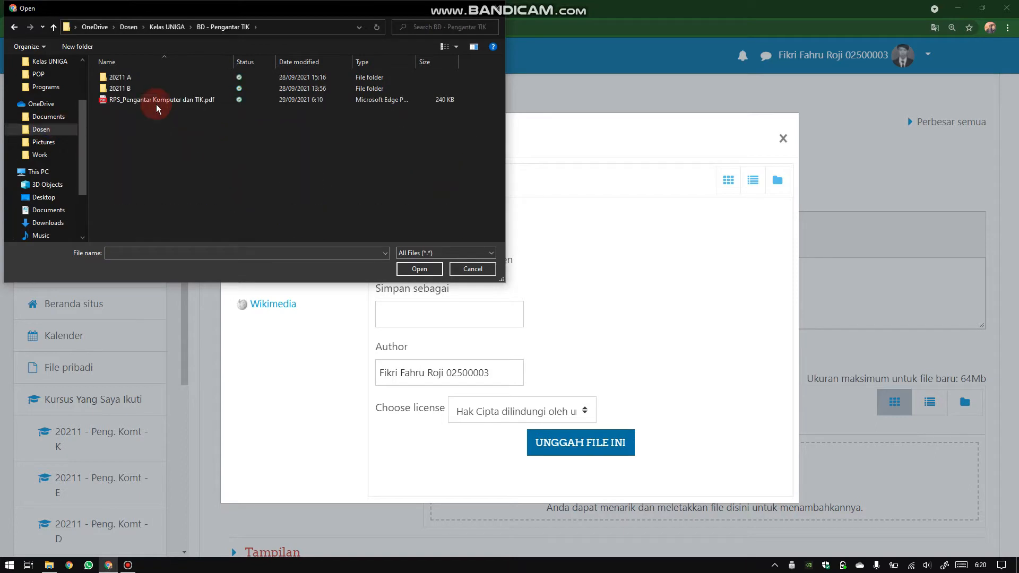
pyautogui.doubleClick(155, 101)
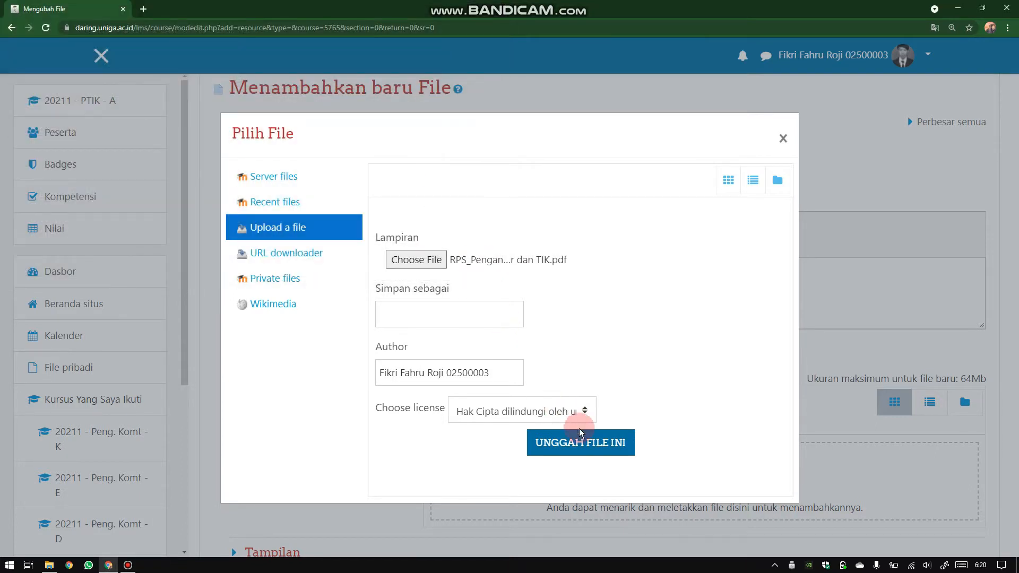
pyautogui.click(579, 433)
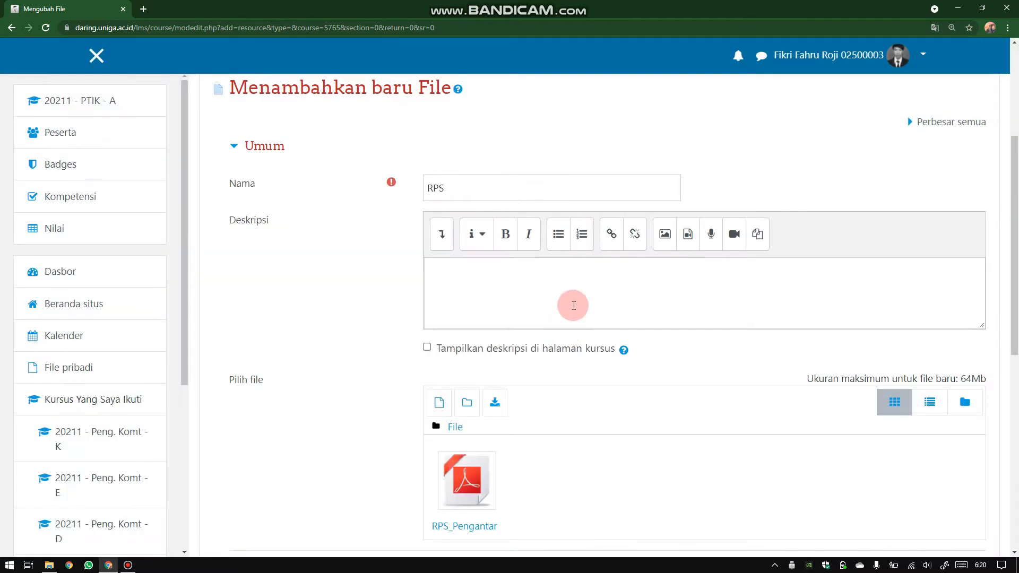
# Enter the description "Deskripsi matakuliah ....." and set it to display on the course page
pyautogui.scroll(-2, 459, 332)
pyautogui.scroll(2, 469, 288)
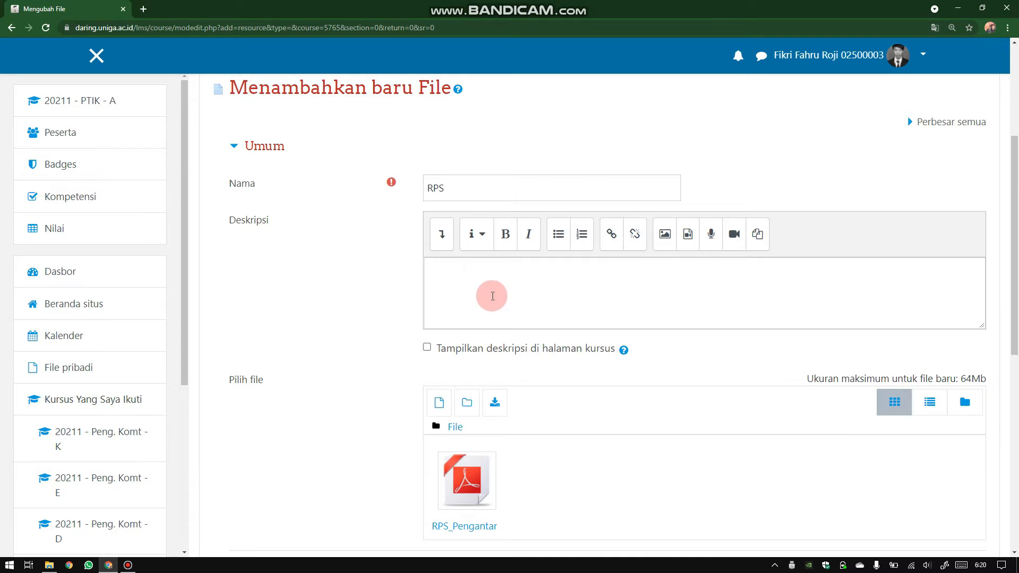
pyautogui.click(492, 296)
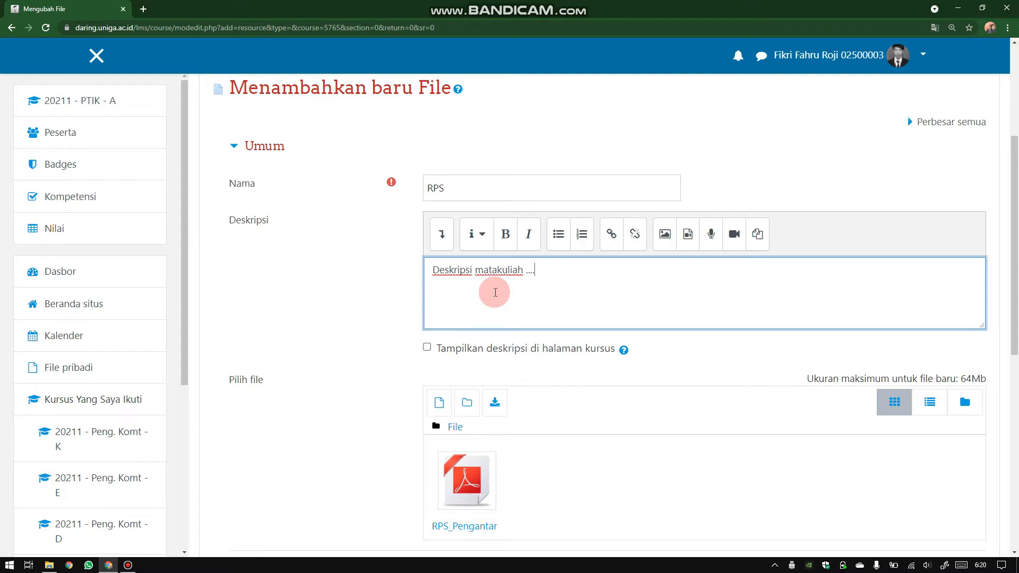
pyautogui.click(427, 349)
pyautogui.click(427, 349)
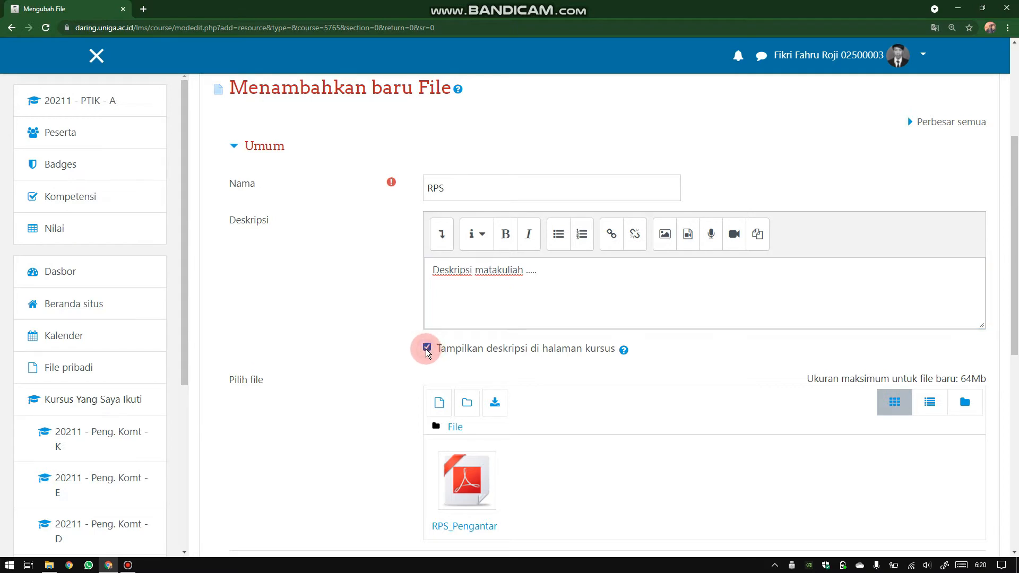
pyautogui.scroll(-1, 431, 350)
pyautogui.scroll(-7, 431, 348)
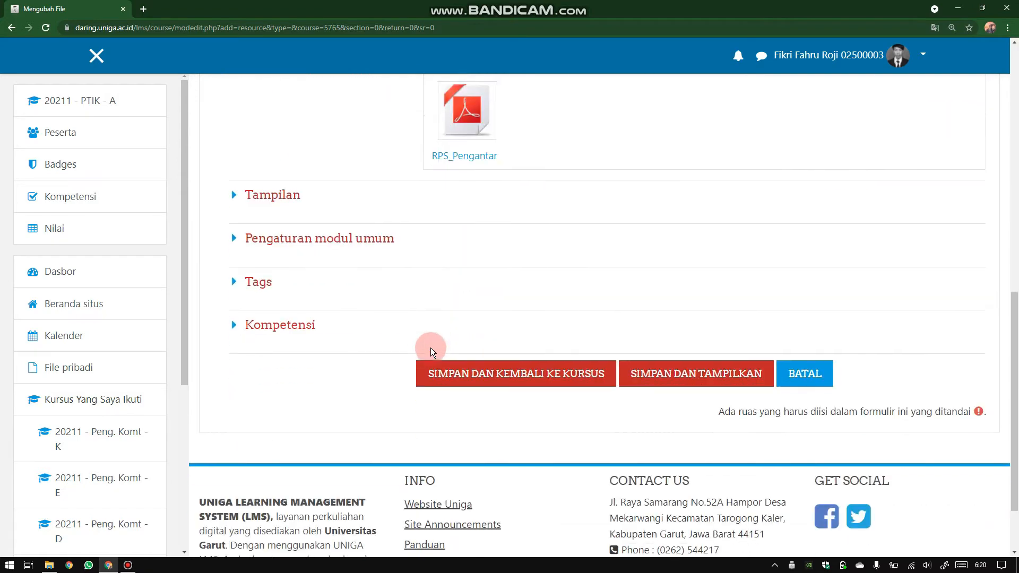
# Save the RPS resource, return to the course, and open the activity and resource chooser for Pertemuan ke 1
pyautogui.click(501, 383)
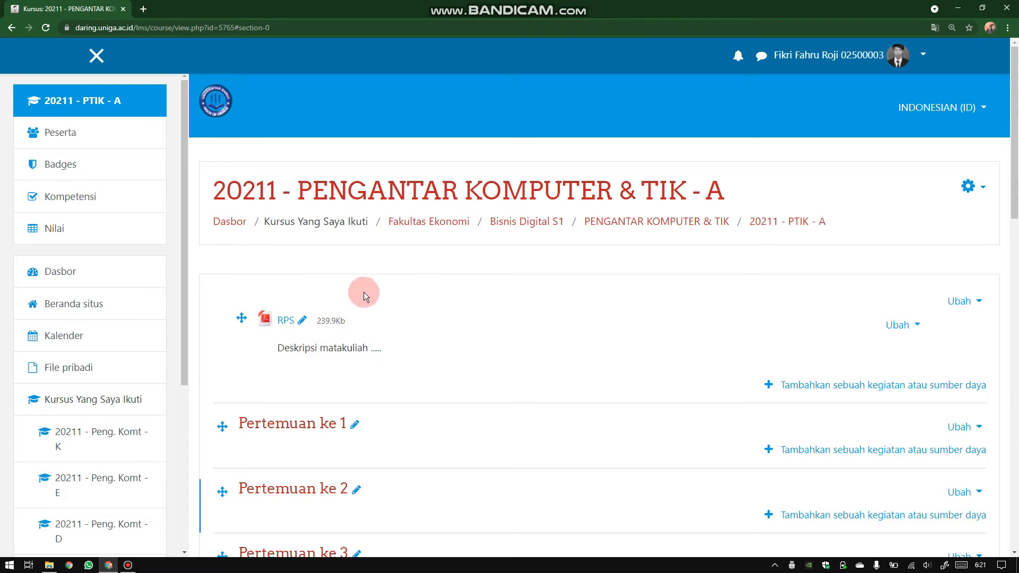
pyautogui.scroll(-3, 364, 292)
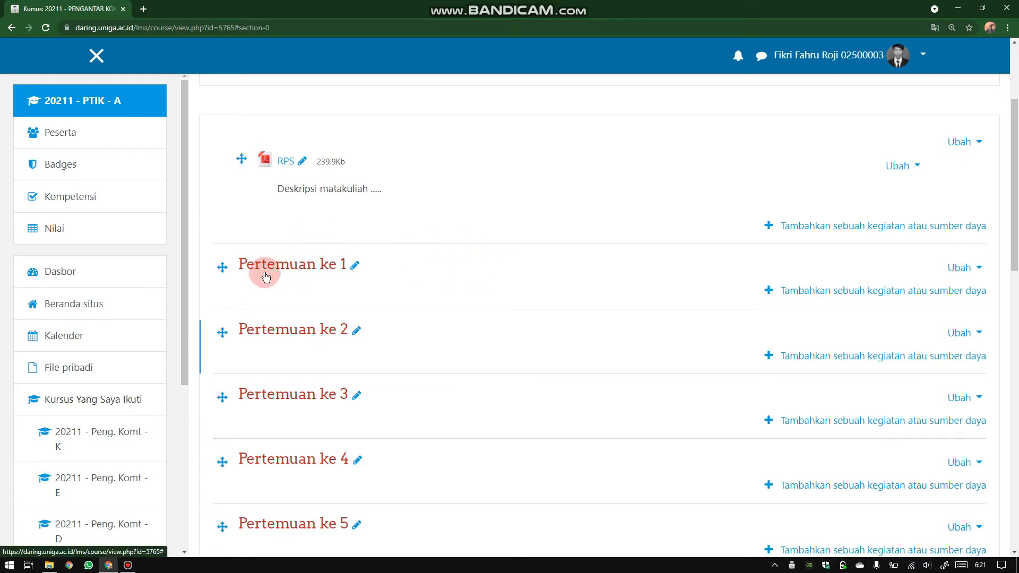
pyautogui.click(870, 297)
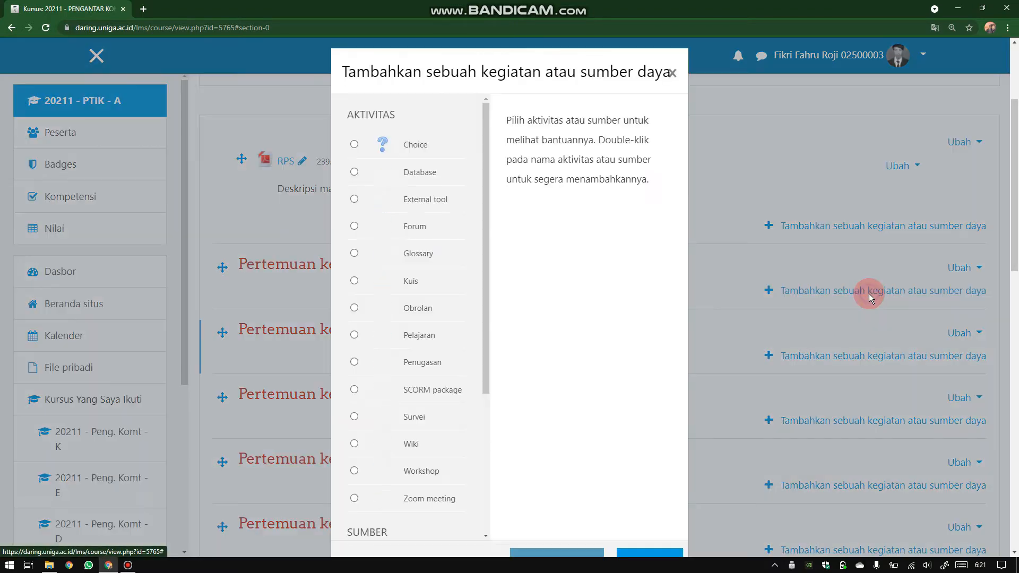
# Review the available activity types and read the descriptions of Database, Kuis and Penugasan
pyautogui.scroll(-3, 419, 145)
pyautogui.scroll(4, 420, 148)
pyautogui.click(419, 148)
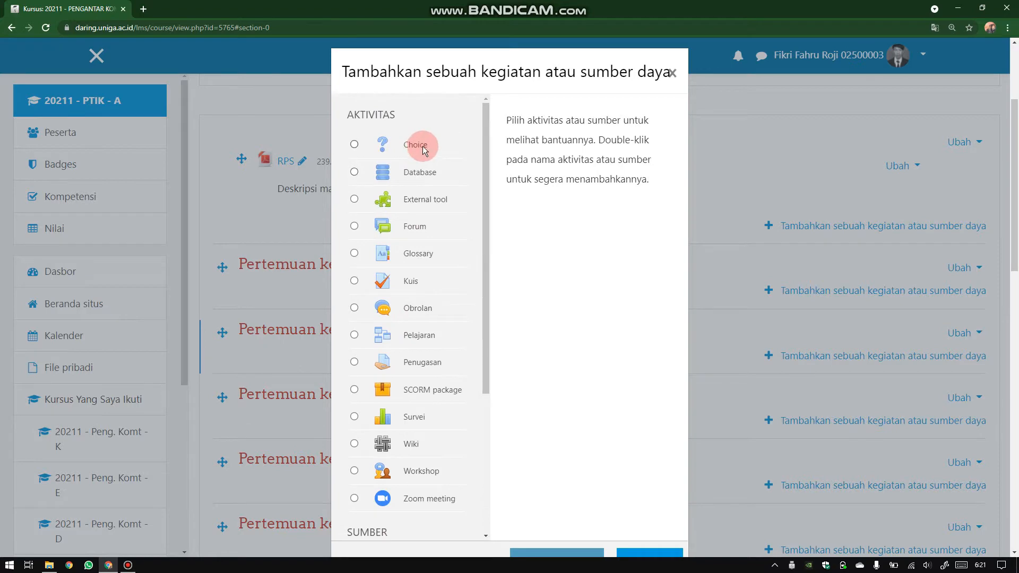
pyautogui.click(426, 173)
pyautogui.click(427, 201)
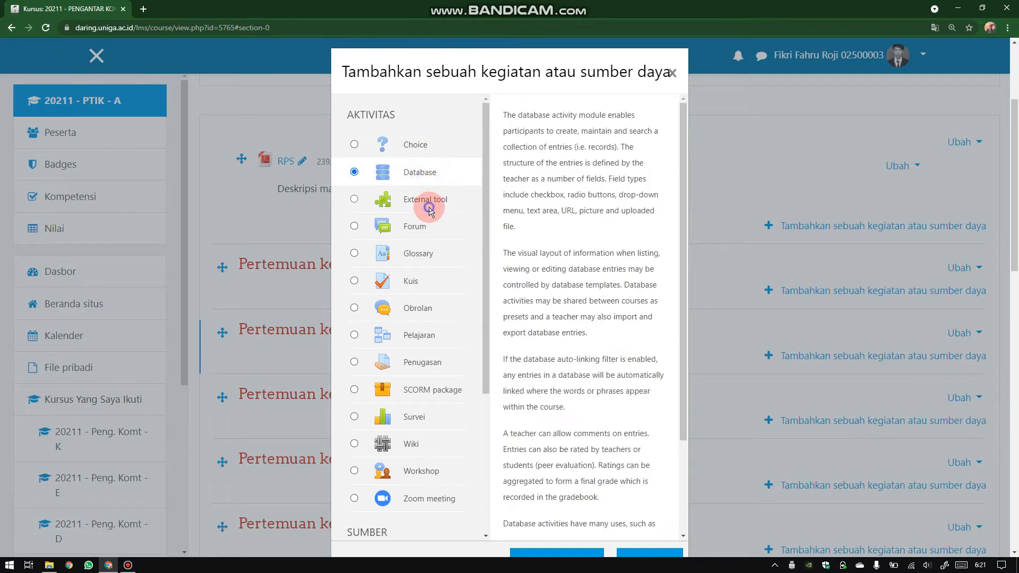
pyautogui.click(426, 280)
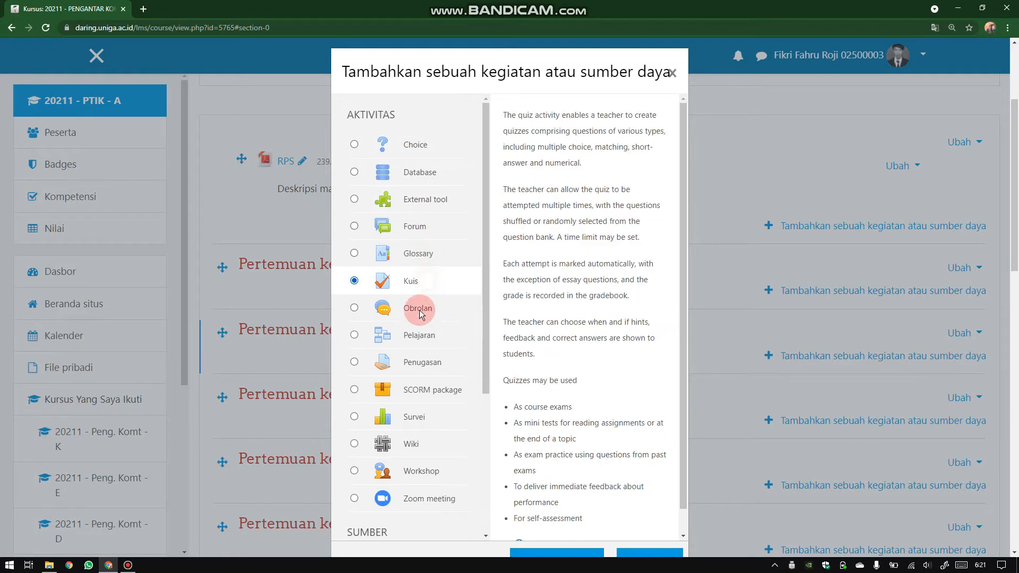
pyautogui.click(422, 361)
pyautogui.scroll(-3, 421, 358)
pyautogui.scroll(-1, 422, 357)
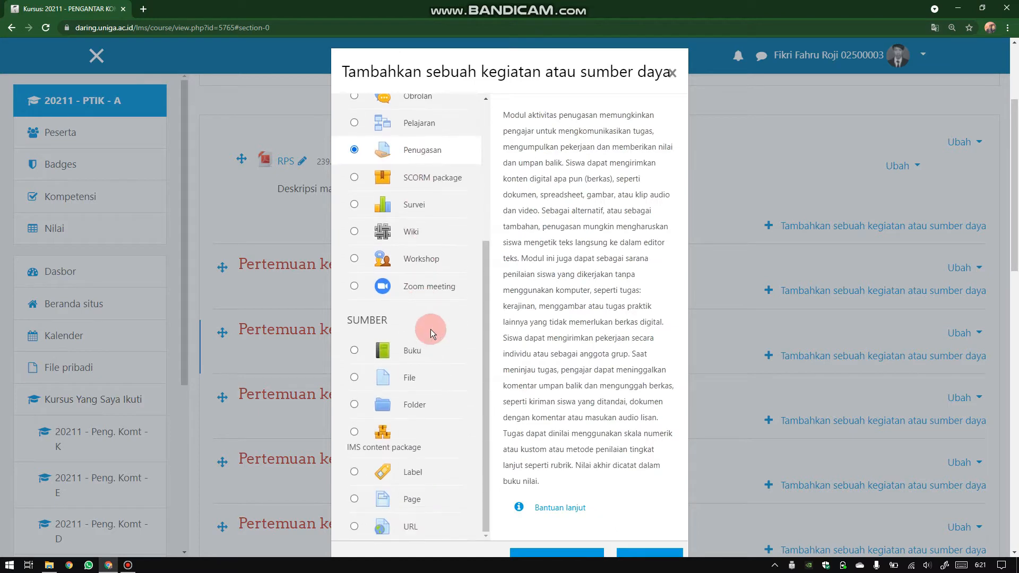
# Add a new File resource to Pertemuan ke 1
pyautogui.click(419, 377)
pyautogui.scroll(-5, 419, 377)
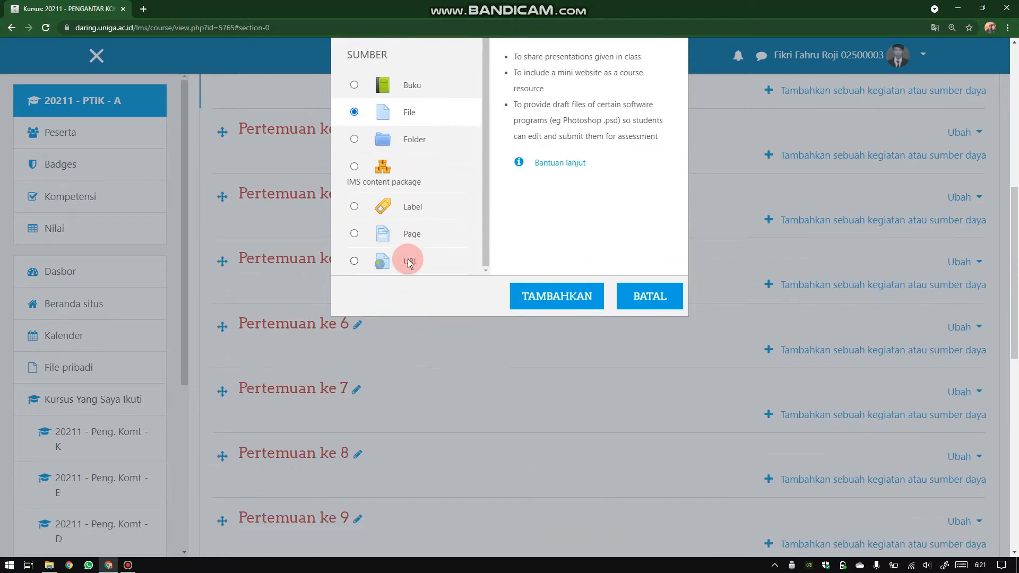
pyautogui.scroll(6, 881, 250)
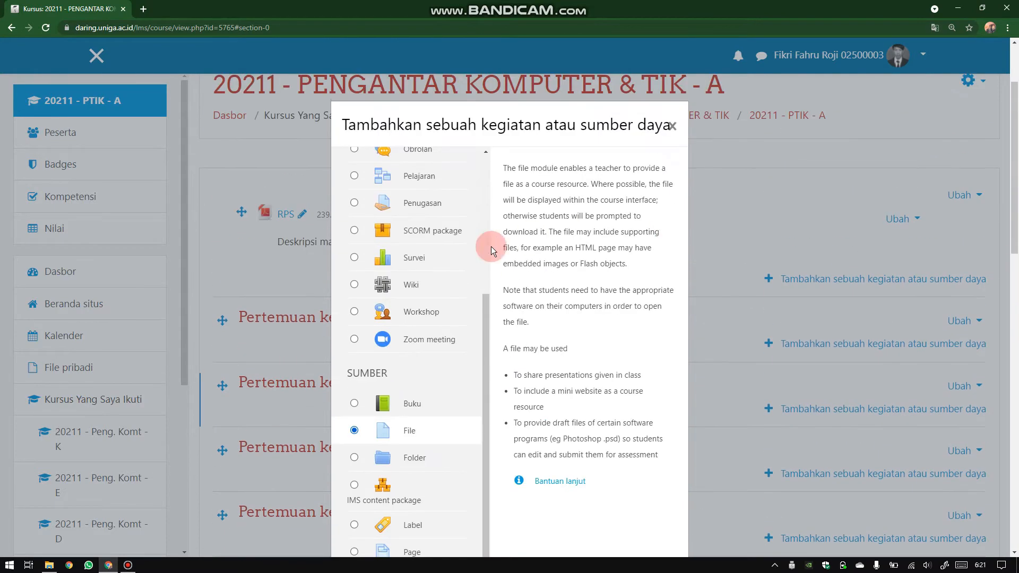
pyautogui.scroll(-1, 788, 312)
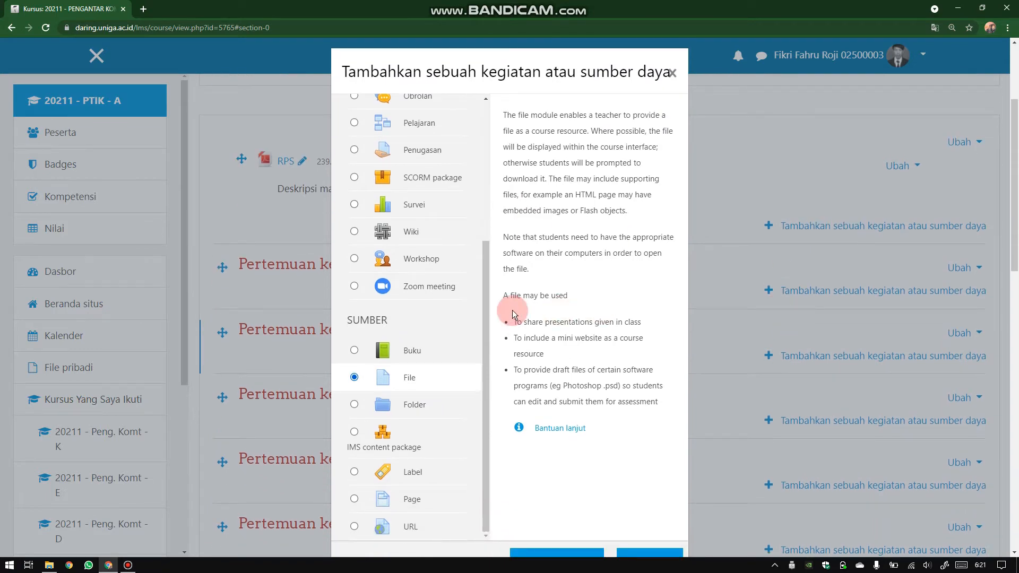
pyautogui.scroll(-2, 555, 311)
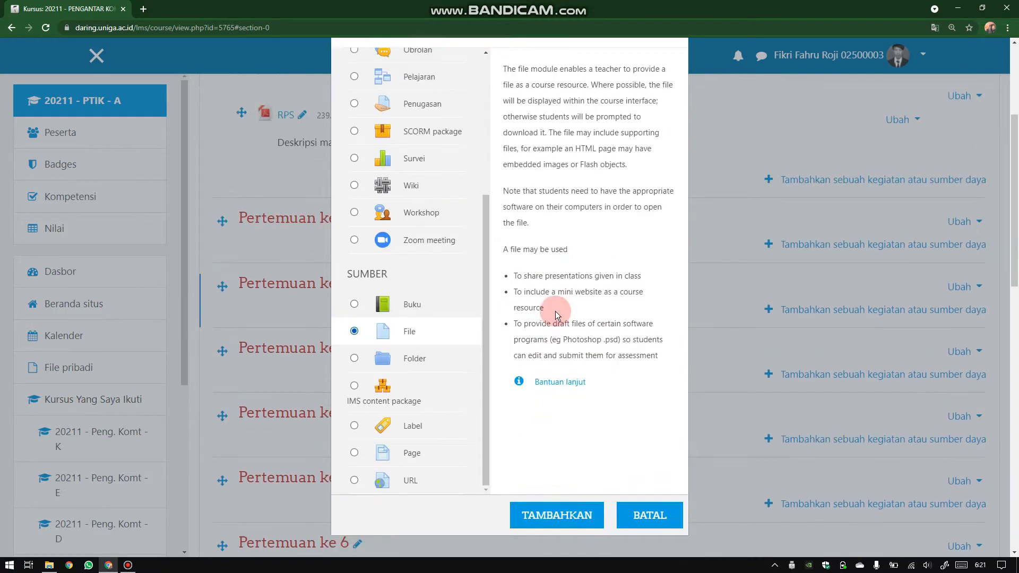
pyautogui.click(556, 455)
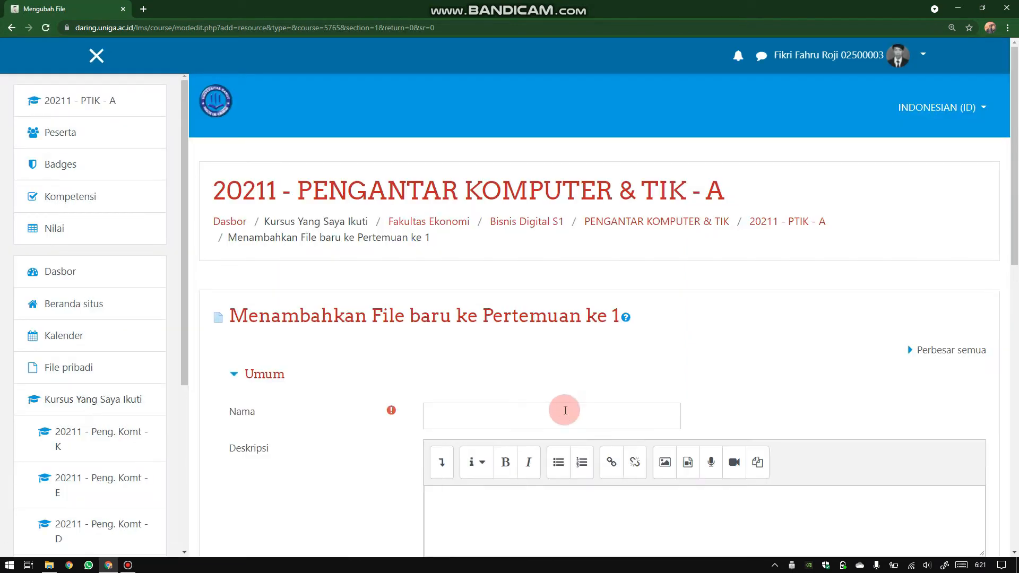
# Name the new file resource "Materi Pertemuan 1"
pyautogui.click(565, 410)
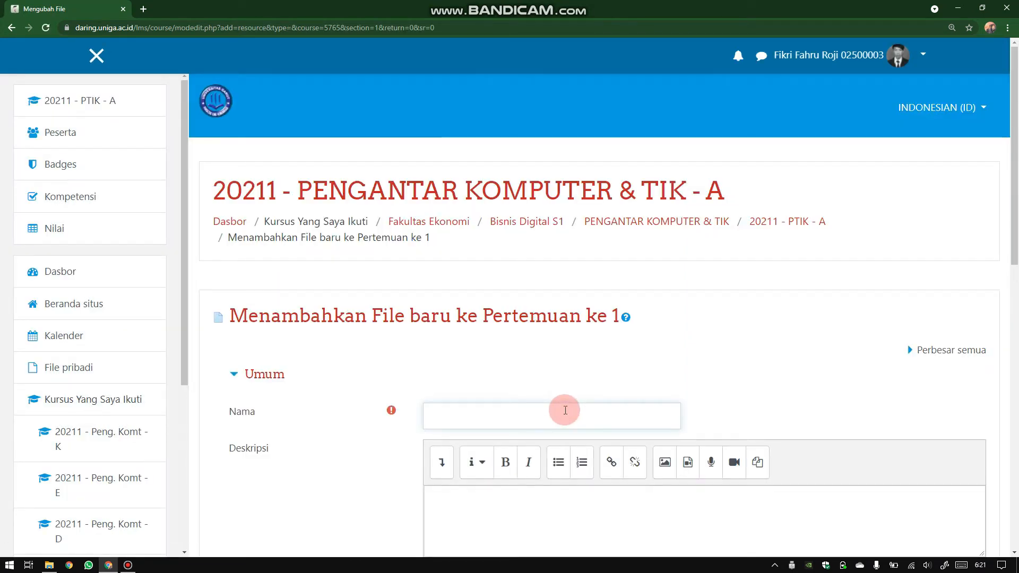
pyautogui.scroll(-1, 718, 375)
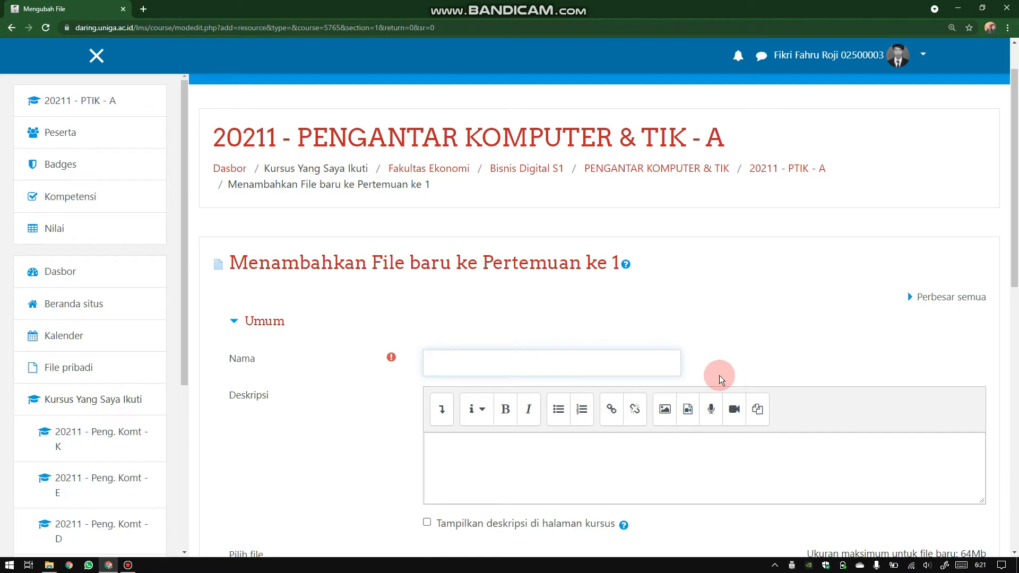
pyautogui.write('Pertemu')
pyautogui.write('an 1')
pyautogui.write('Materi')
# Upload "1. Pengantar.pptx" from the 20211 A subfolder of BD - Pengantar TIK as the resource's file
pyautogui.scroll(-3, 719, 375)
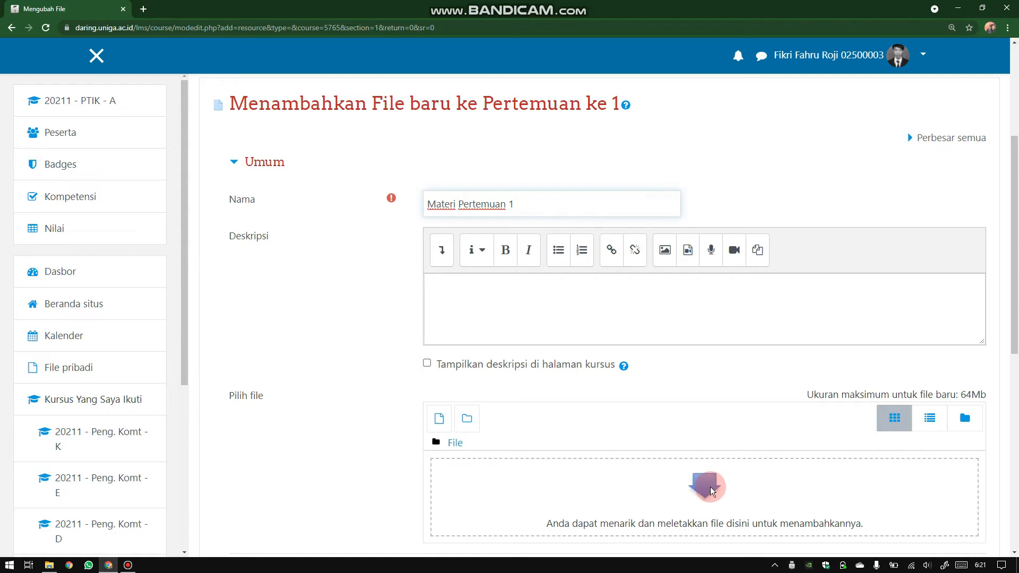
pyautogui.click(710, 486)
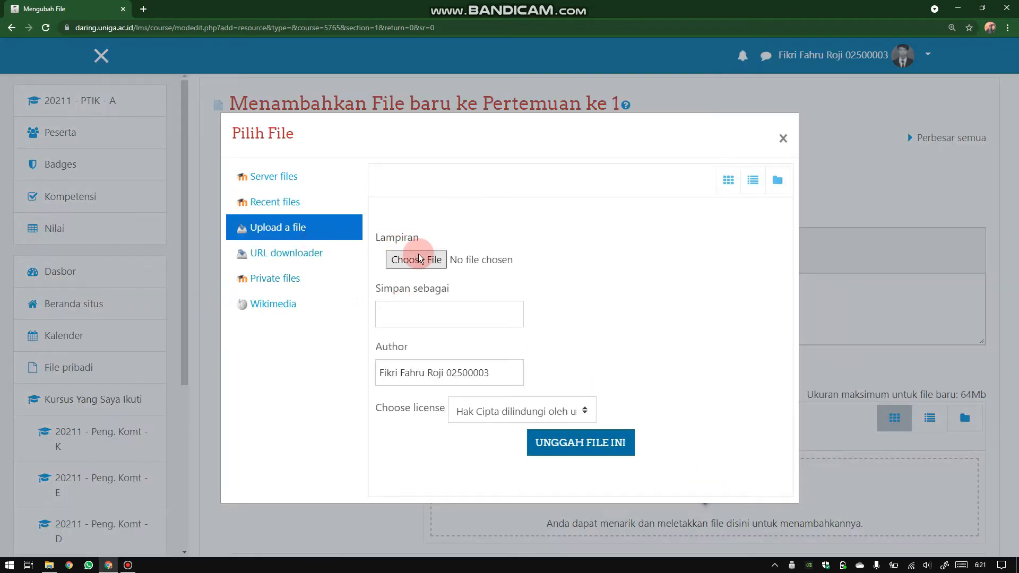
pyautogui.click(420, 258)
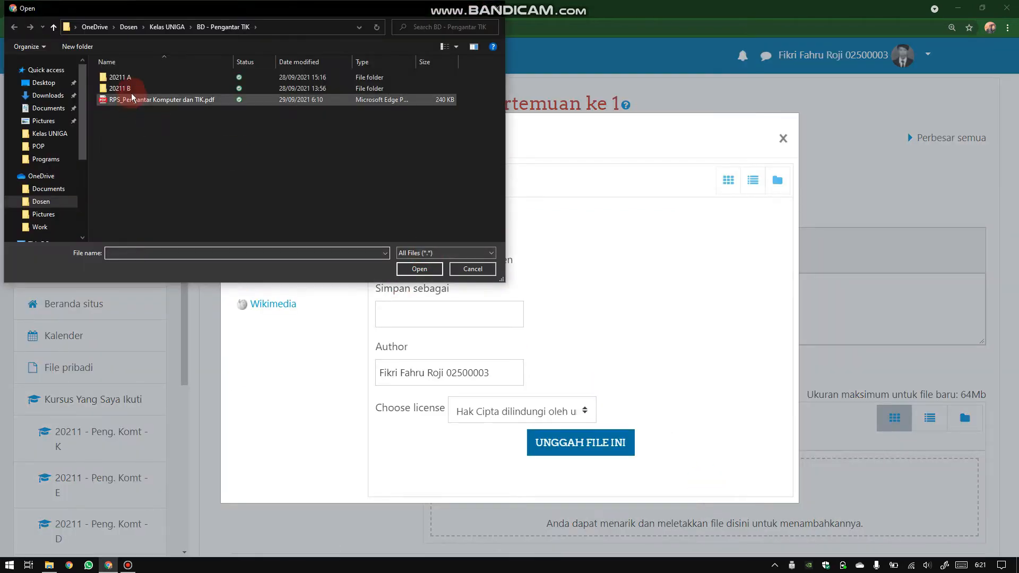
pyautogui.doubleClick(122, 89)
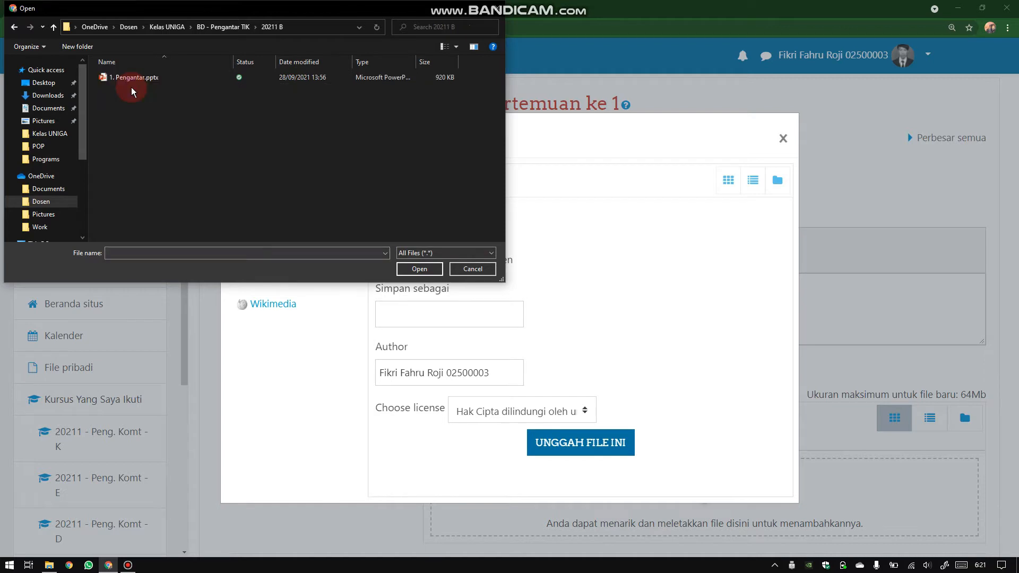
pyautogui.press('BackSpace')
pyautogui.press('Up')
pyautogui.press('Return')
pyautogui.doubleClick(137, 81)
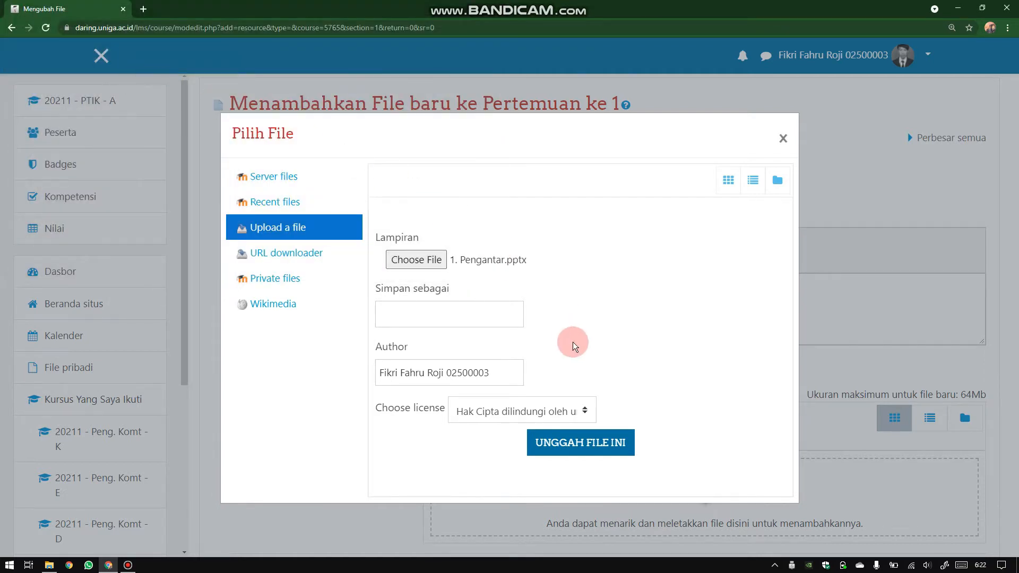
pyautogui.click(580, 440)
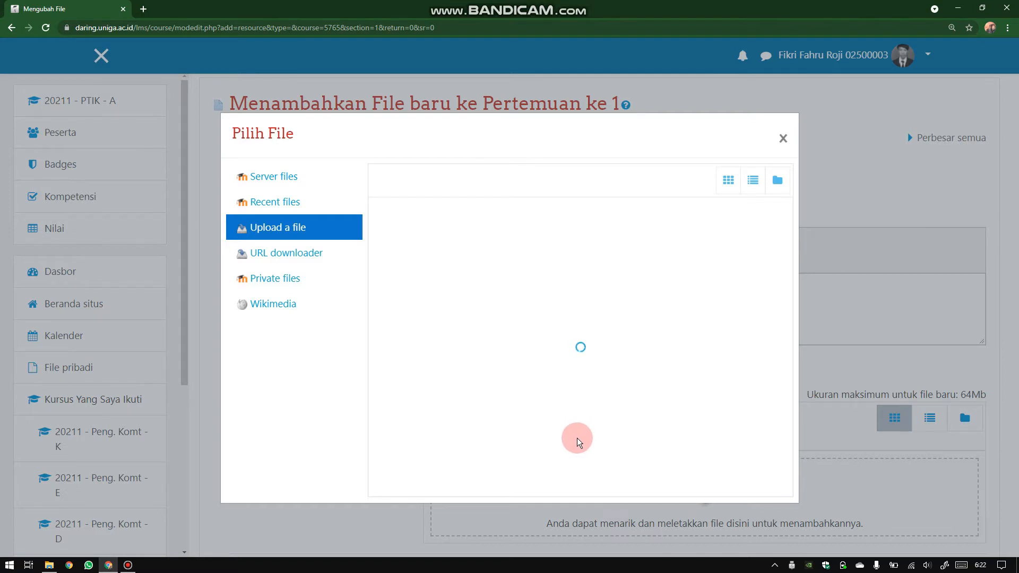
# Set the resource's display mode to Ditanamkan, then save it and return to the course
pyautogui.scroll(-5, 626, 429)
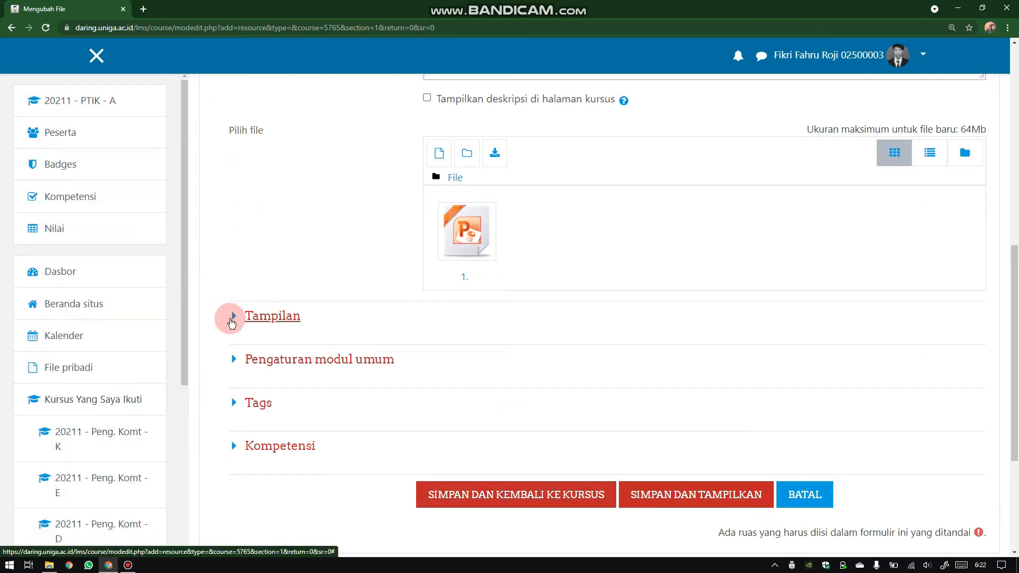
pyautogui.click(232, 320)
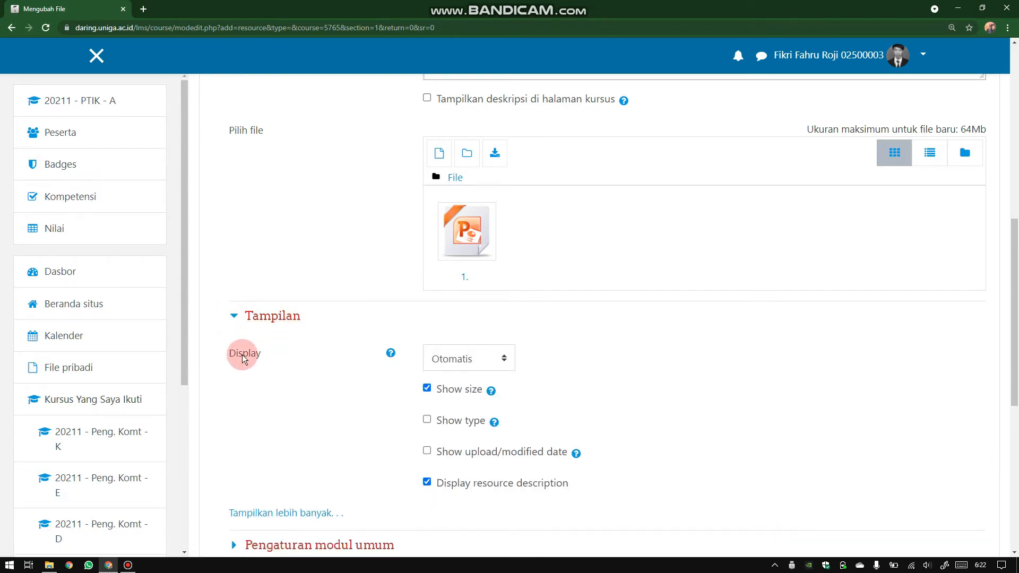
pyautogui.click(496, 361)
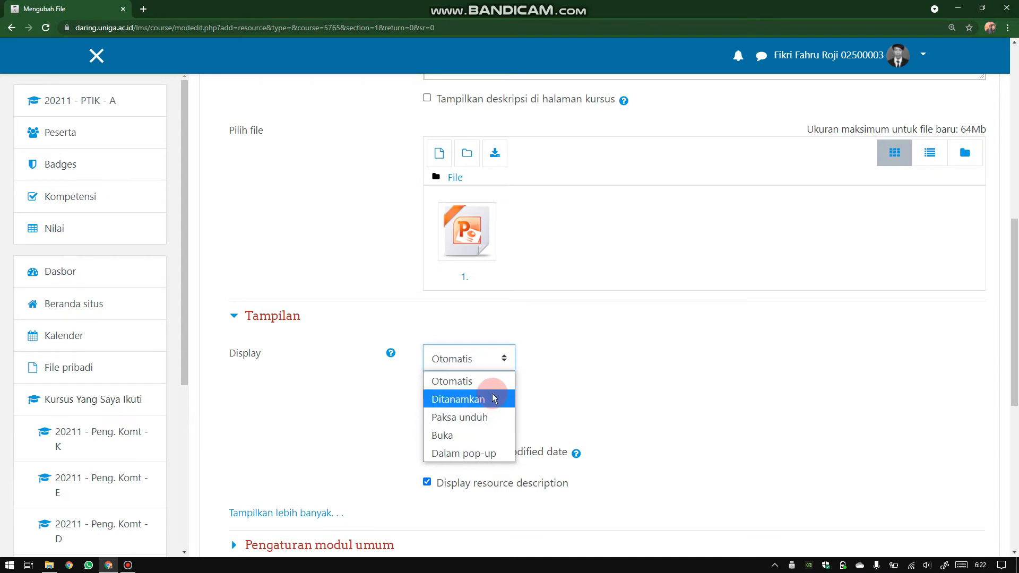
pyautogui.click(463, 399)
pyautogui.scroll(-1, 632, 383)
pyautogui.scroll(-5, 632, 383)
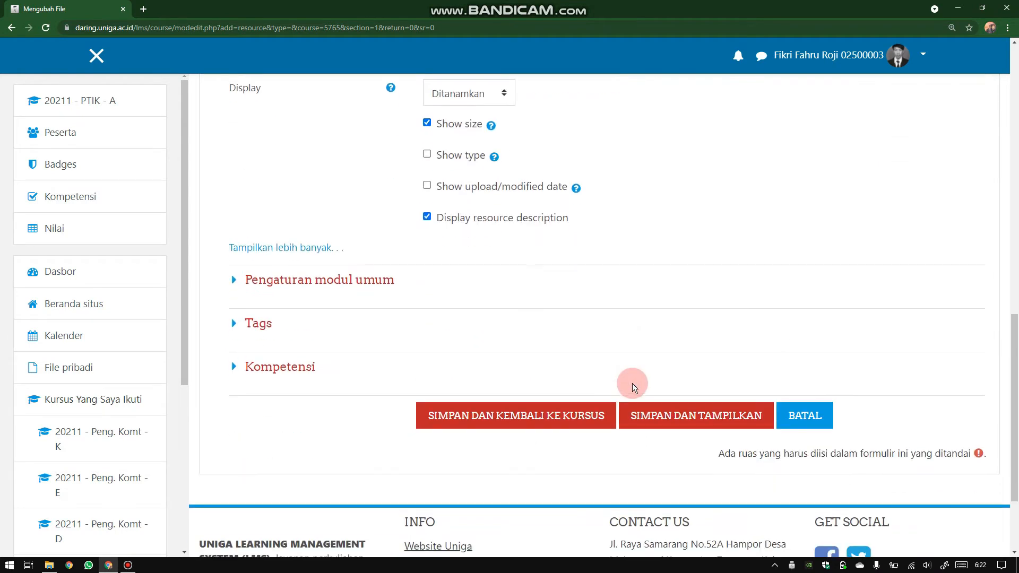
pyautogui.click(558, 416)
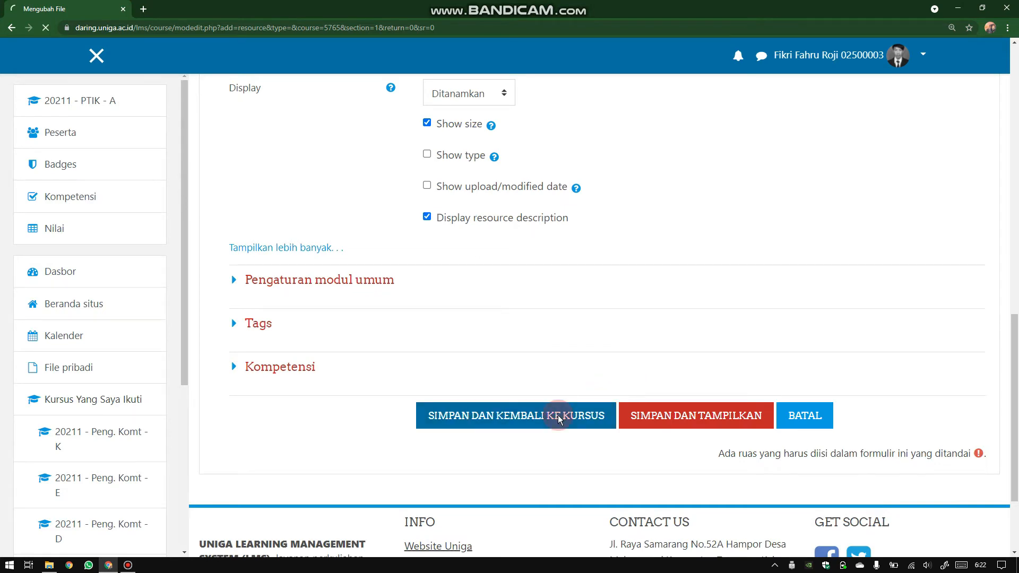
pyautogui.scroll(5, 545, 371)
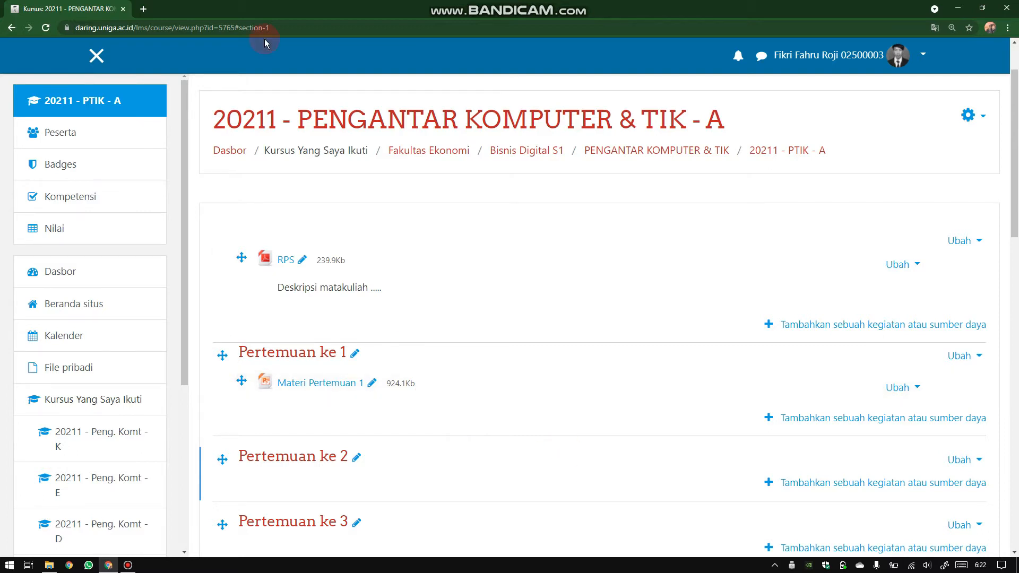
# Find Google Meet in a new browser tab by searching for "meet", open it and show the new meeting options
pyautogui.click(144, 10)
pyautogui.write('go')
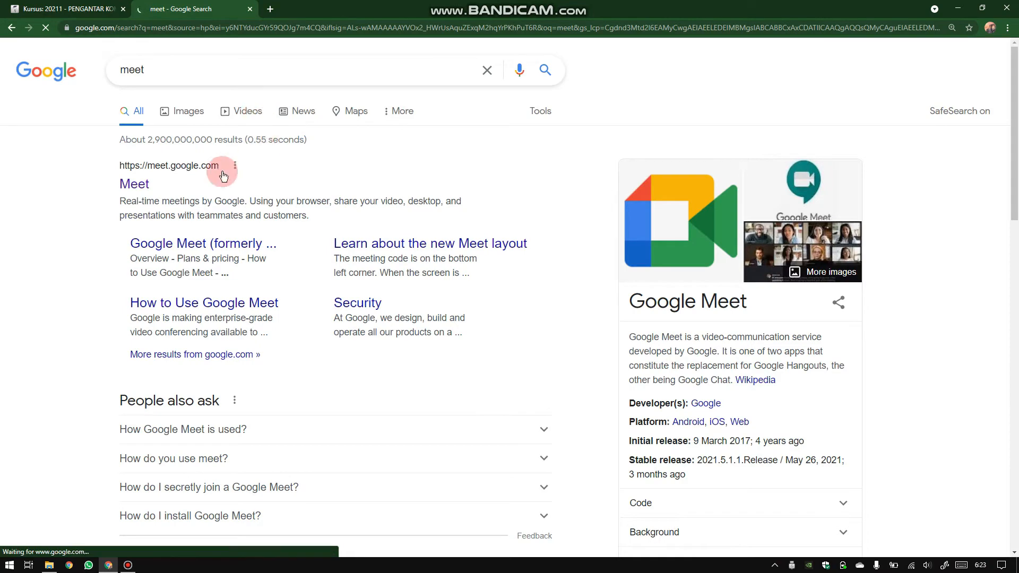
pyautogui.click(144, 185)
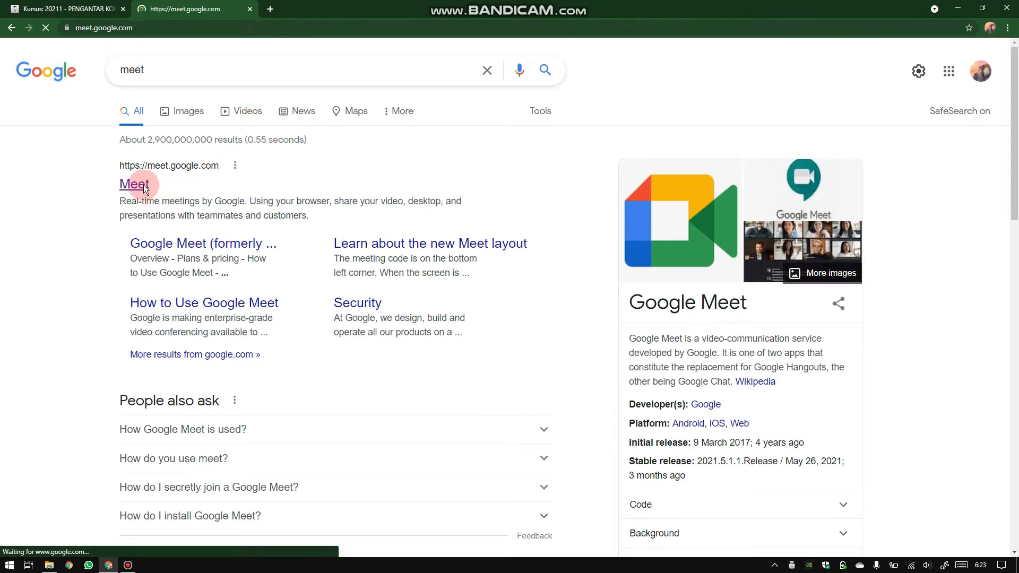
pyautogui.click(81, 6)
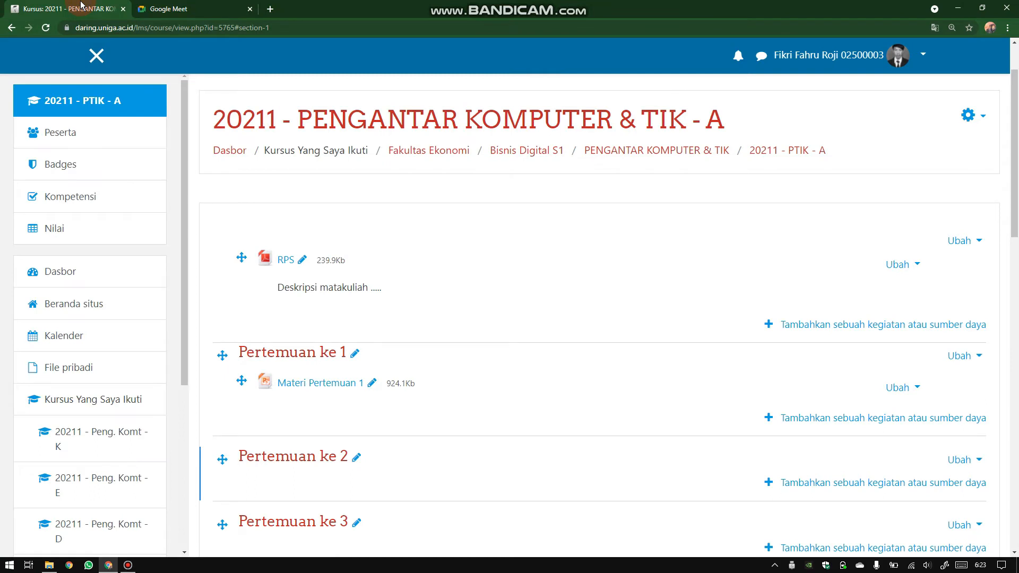
pyautogui.click(192, 7)
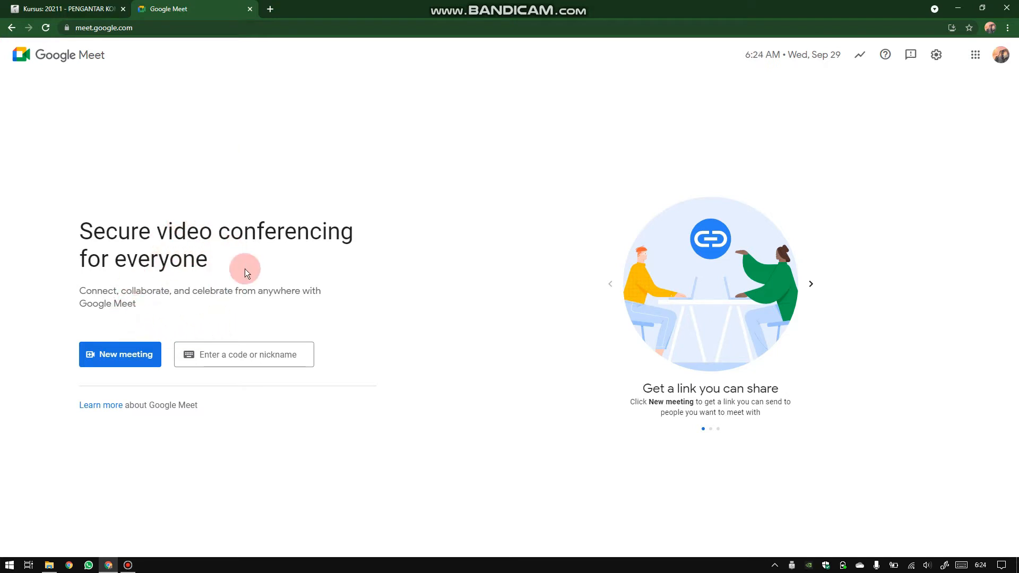
pyautogui.click(126, 354)
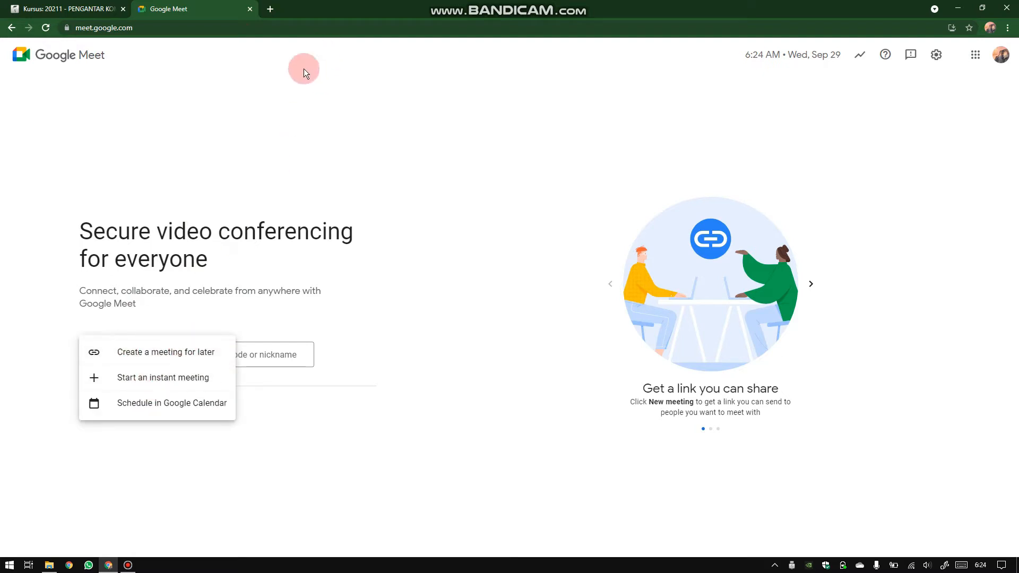
# Open Google Classroom (classroom.google.com) in another new browser tab
pyautogui.click(270, 10)
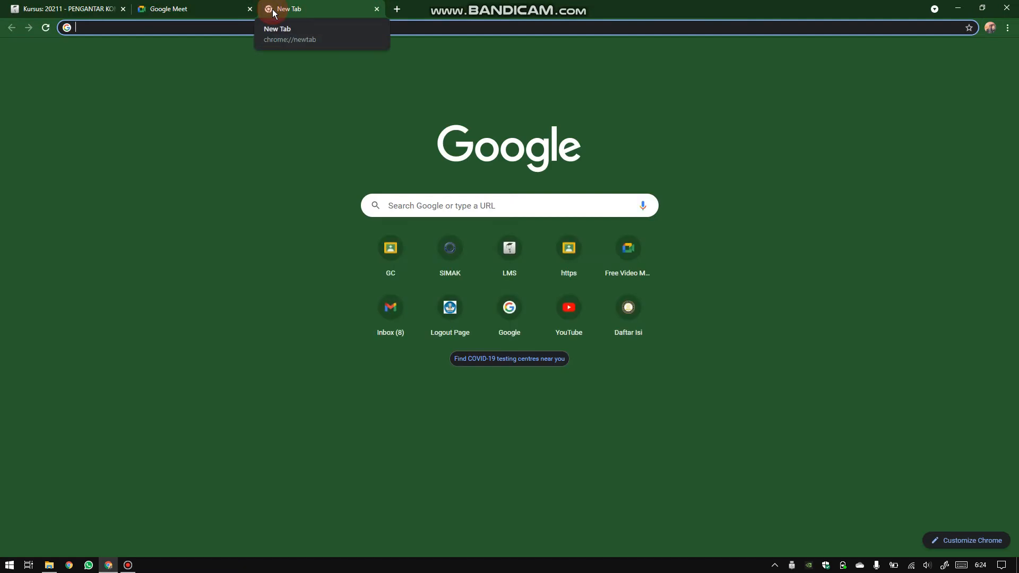
pyautogui.write('mee')
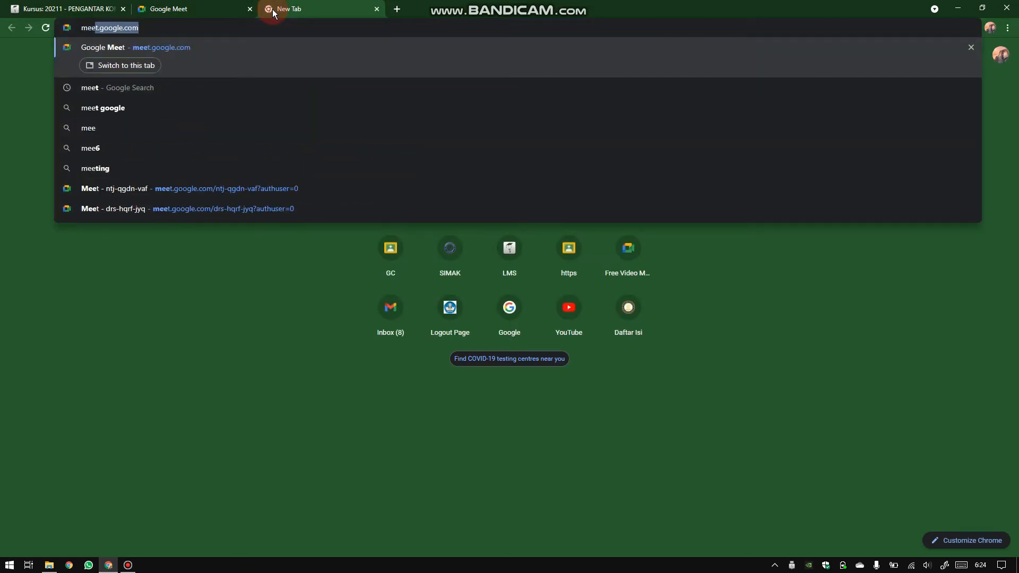
pyautogui.hotkey('ctrl', 'a')
pyautogui.write('cla')
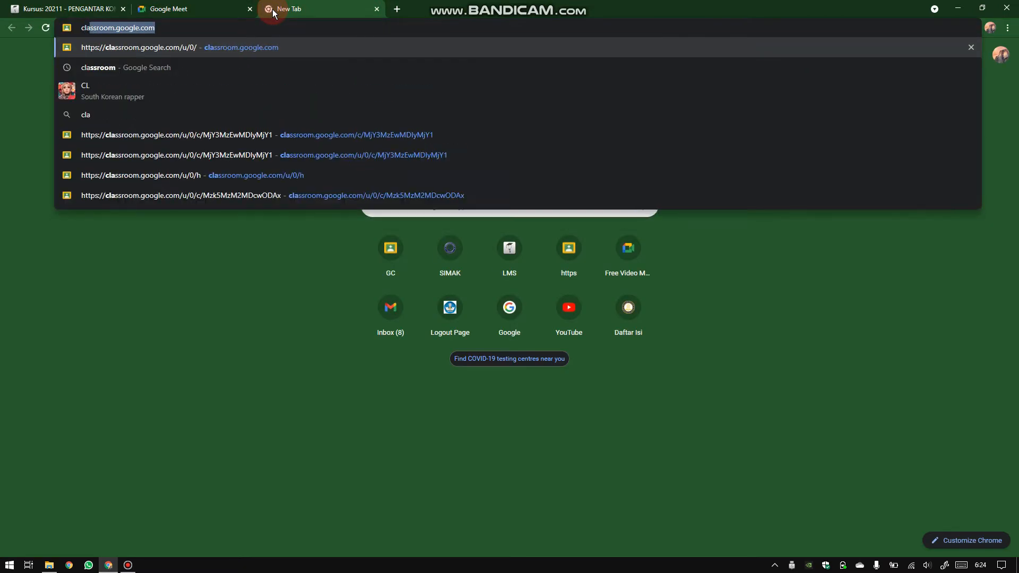
pyautogui.press('Return')
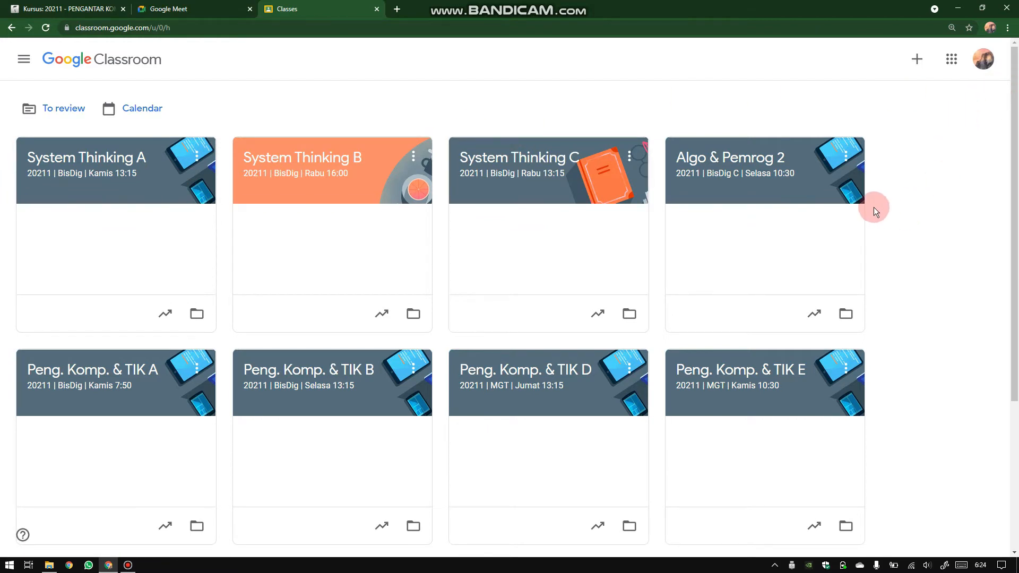
# Find and open the Peng. Komp. & TIK A class among the Google Classroom classes
pyautogui.scroll(-3, 874, 209)
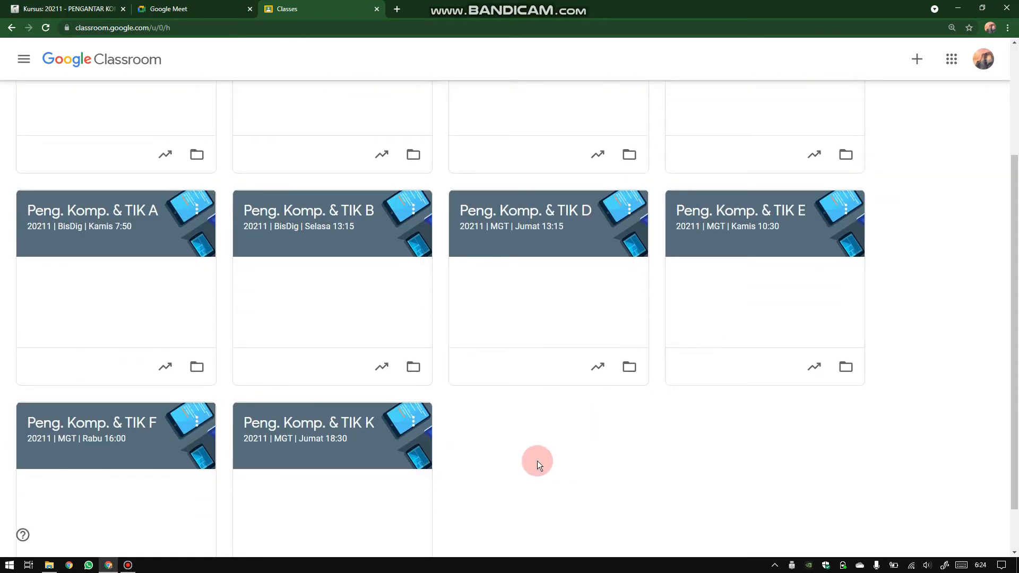
pyautogui.scroll(3, 537, 460)
pyautogui.click(102, 377)
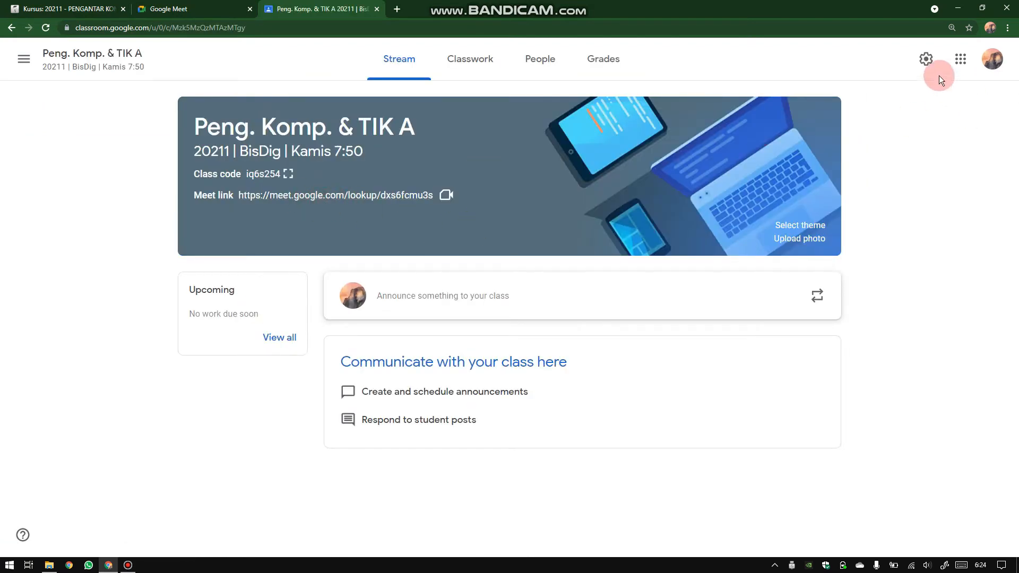
# In the class settings, make the Meet link visible to students and save the settings
pyautogui.click(926, 58)
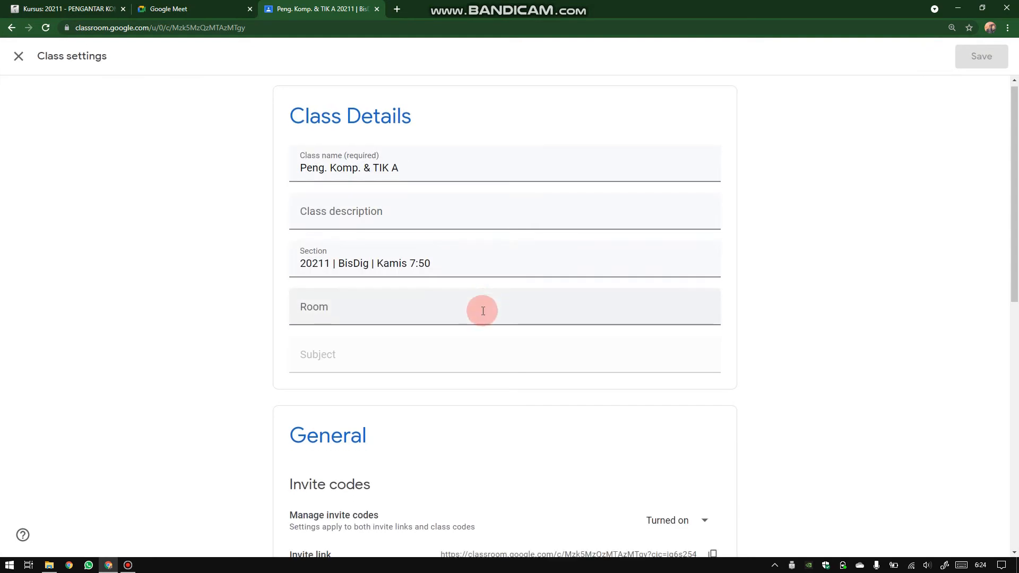
pyautogui.scroll(-9, 483, 311)
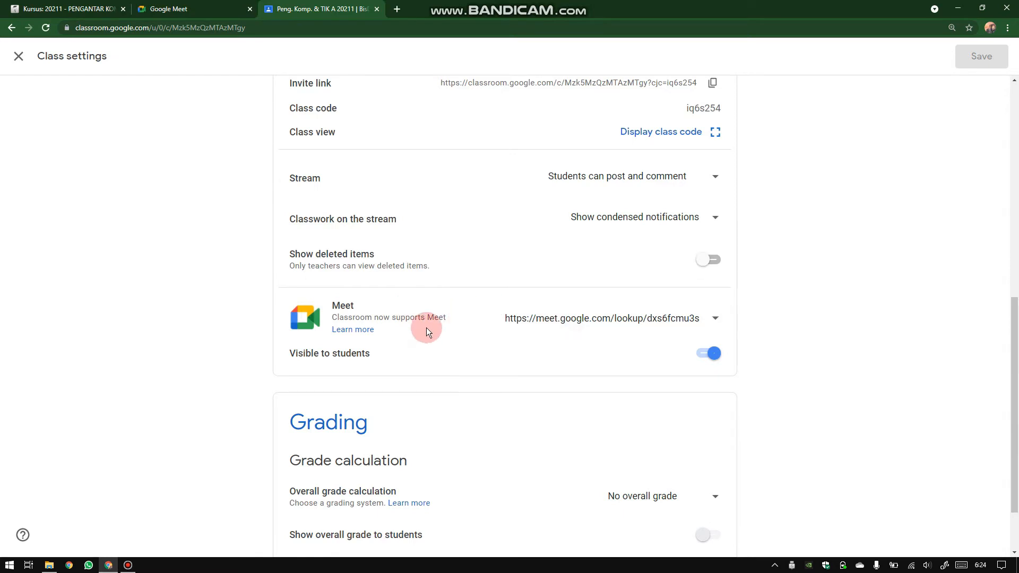
pyautogui.click(708, 357)
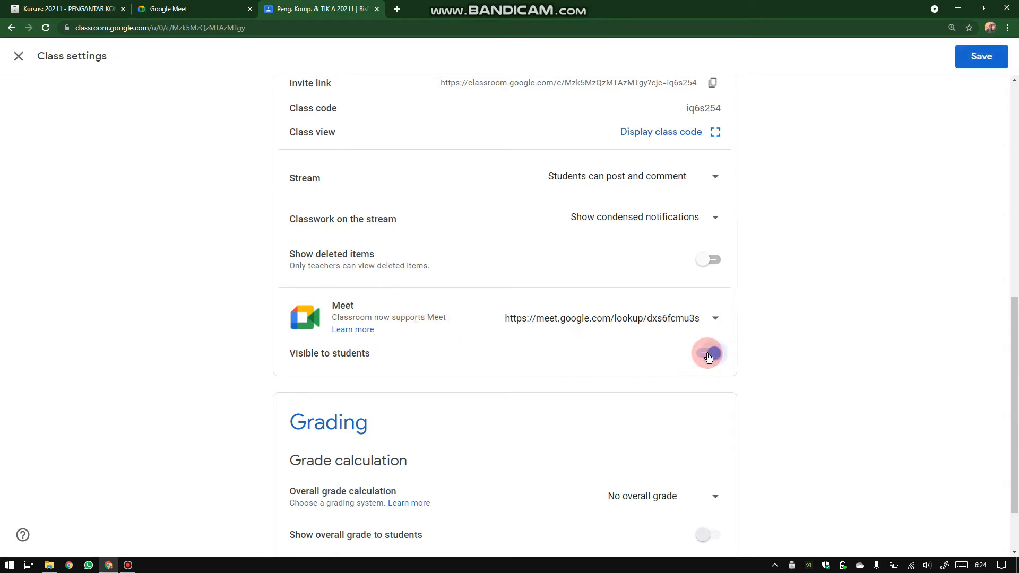
pyautogui.click(988, 59)
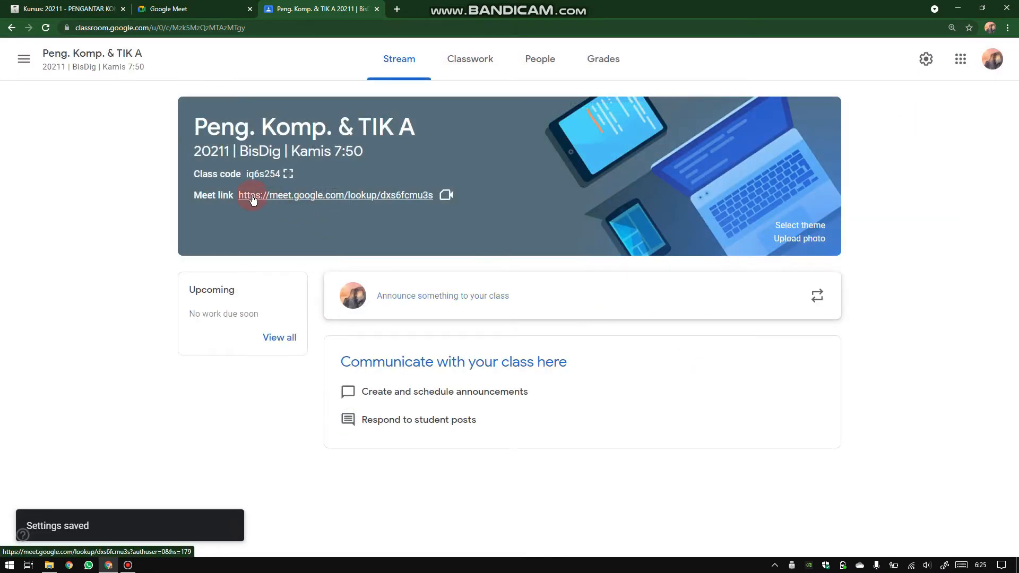
# Copy the address of the class's Meet link and switch to the LMS course page
pyautogui.rightClick(330, 200)
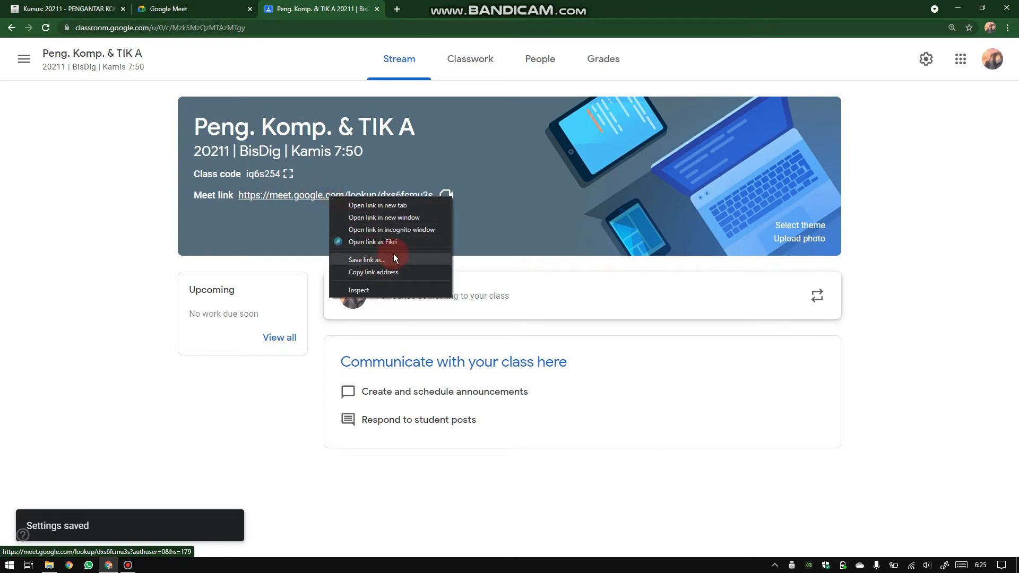
pyautogui.click(400, 270)
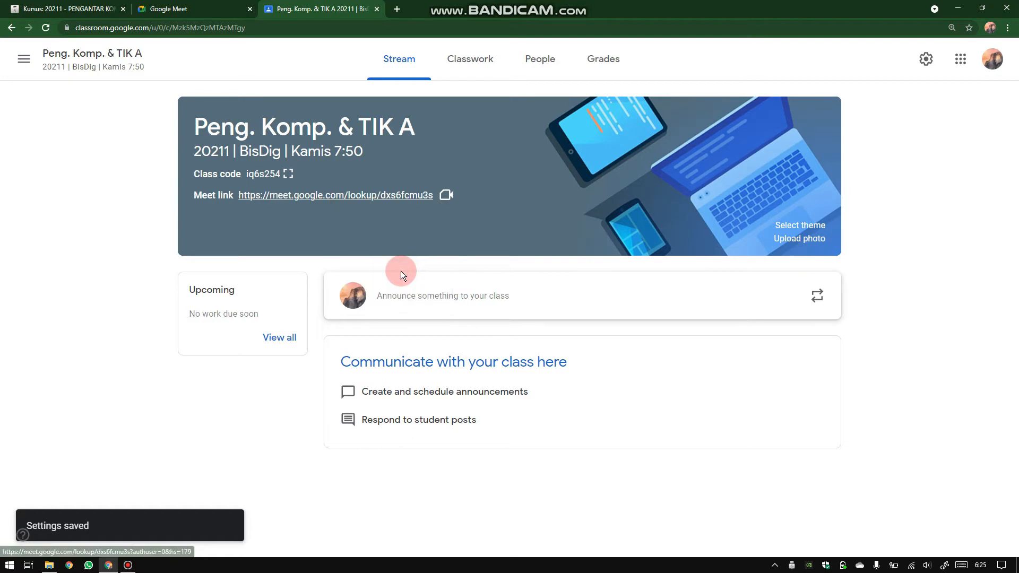
pyautogui.click(89, 6)
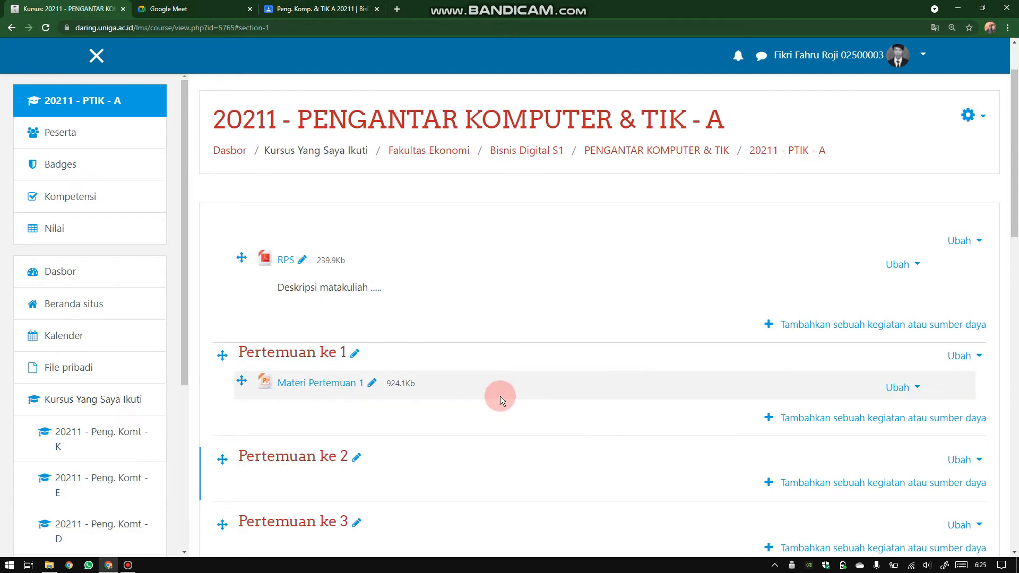
# Start adding a URL resource to the Pertemuan ke 1 section
pyautogui.scroll(-1, 526, 353)
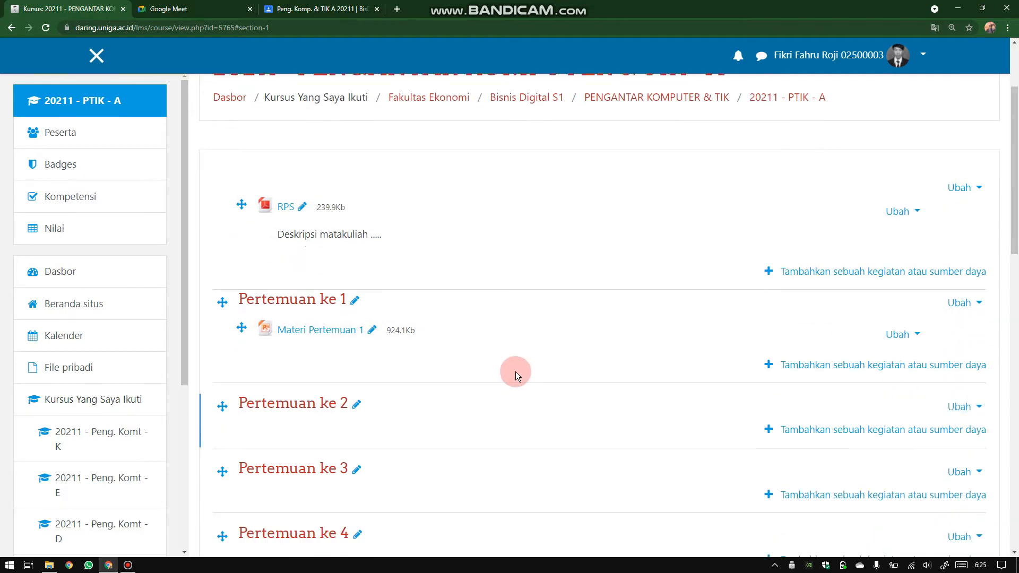
pyautogui.click(848, 369)
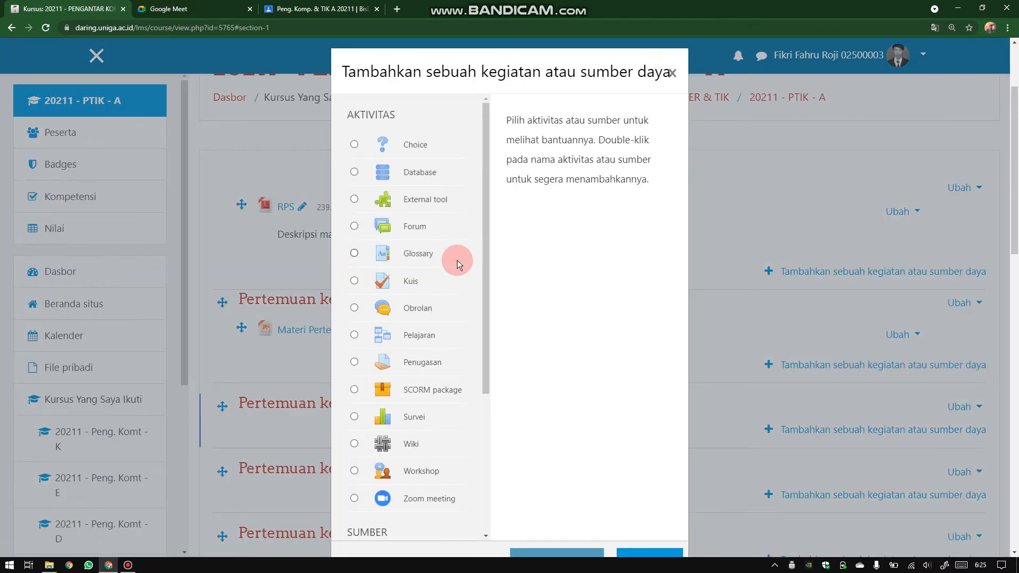
pyautogui.scroll(-4, 447, 261)
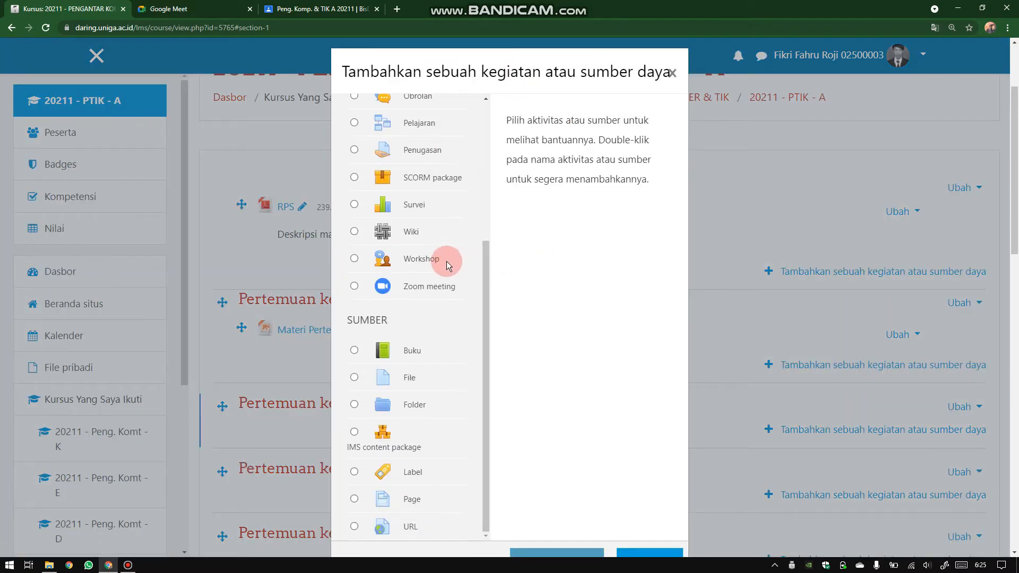
pyautogui.scroll(-1, 539, 262)
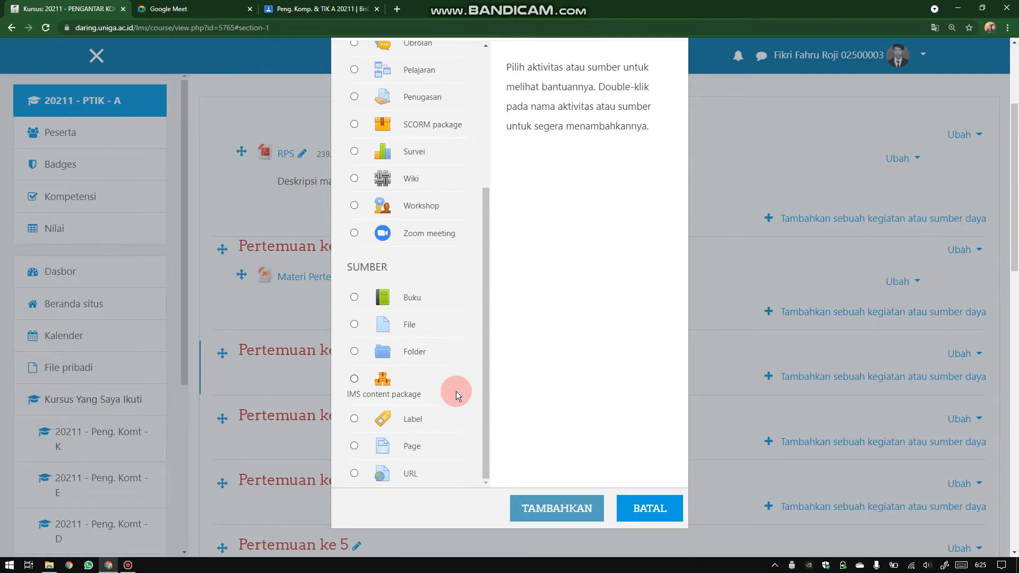
pyautogui.click(354, 473)
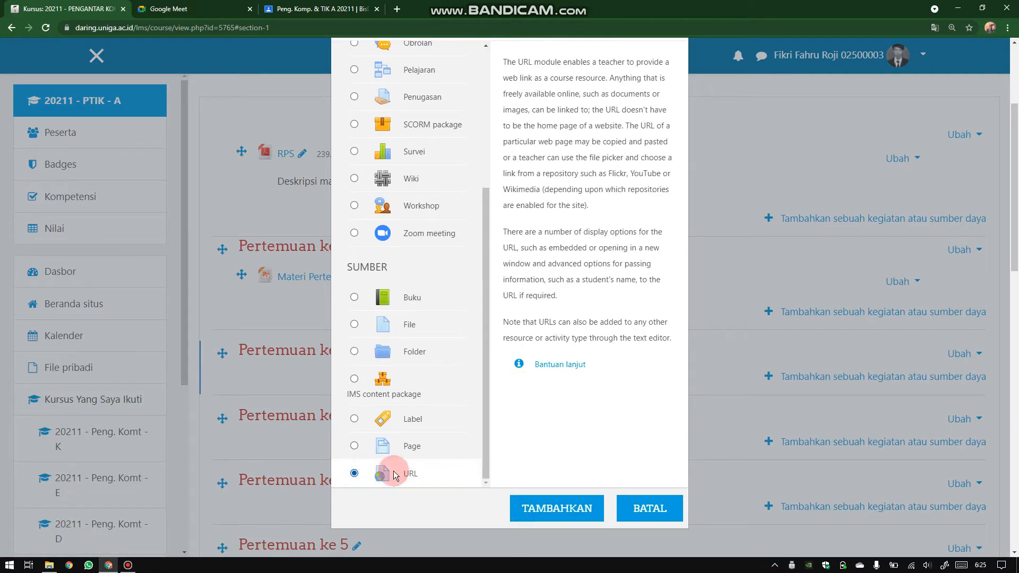
pyautogui.click(562, 522)
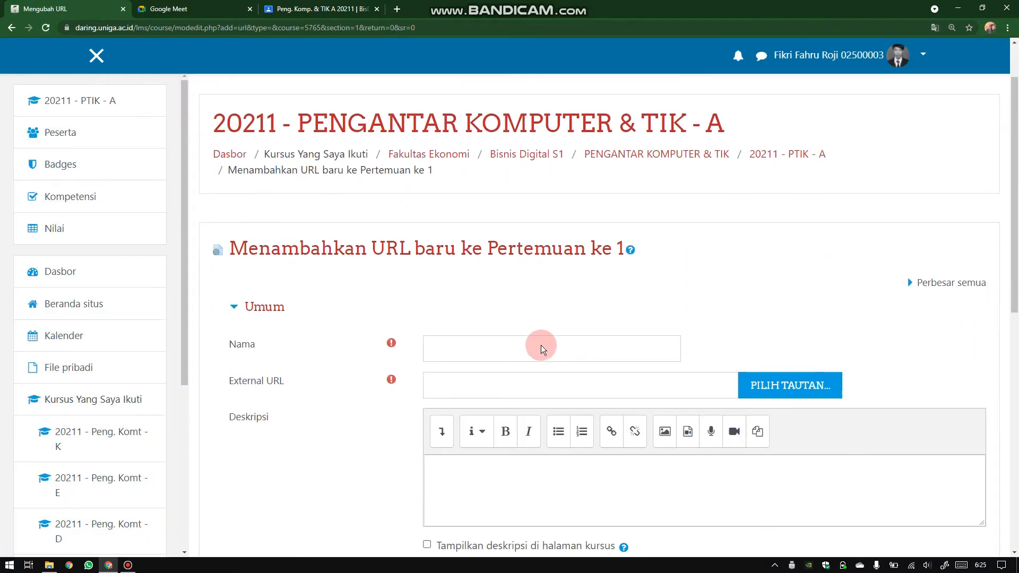
# Name the URL resource "Meet Pertemuan 1" and paste the copied Meet link as its external URL
pyautogui.scroll(-2, 540, 345)
pyautogui.click(464, 309)
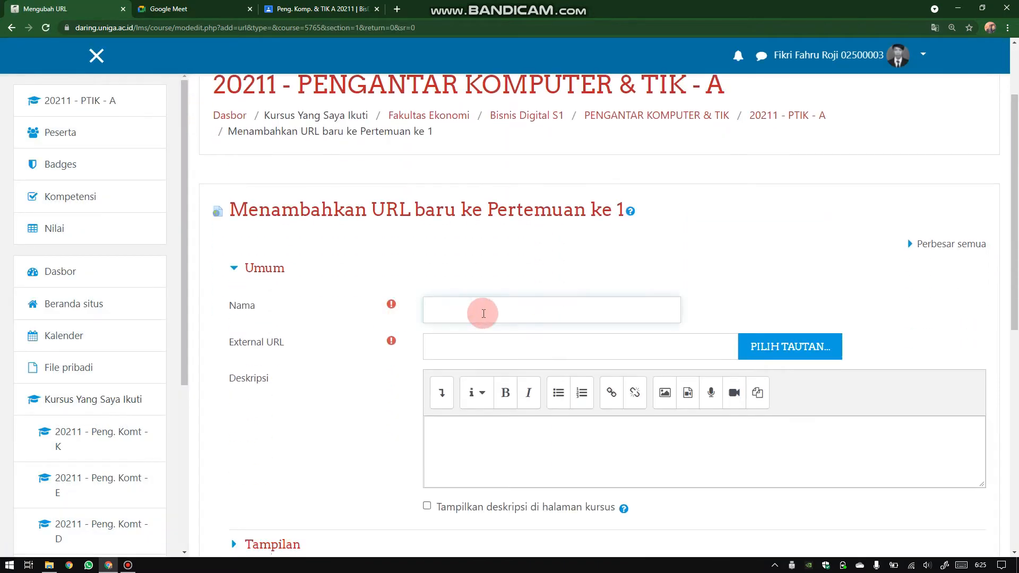
pyautogui.write('Meet Pertemuan 1')
pyautogui.click(510, 351)
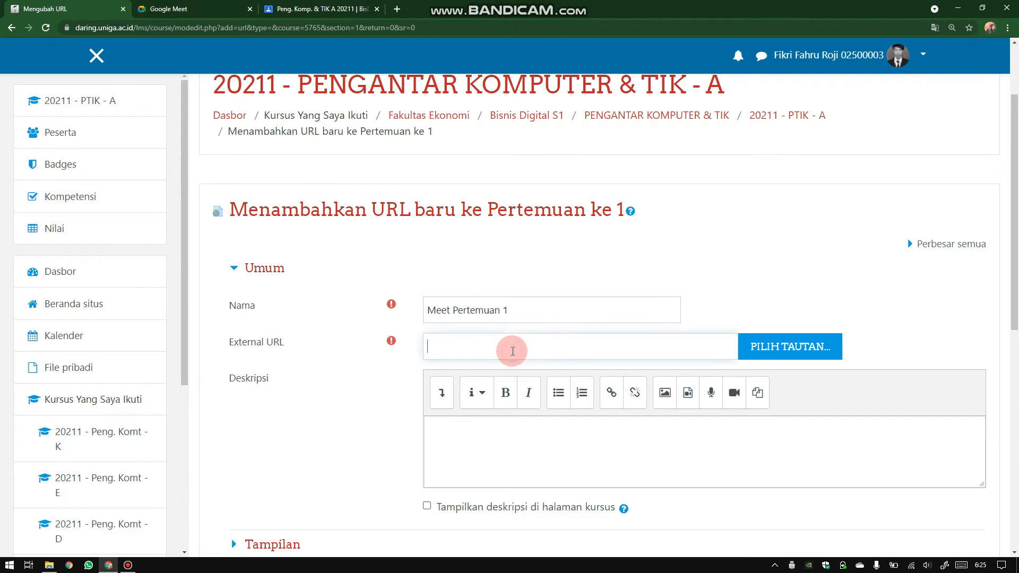
pyautogui.rightClick(512, 351)
pyautogui.click(566, 435)
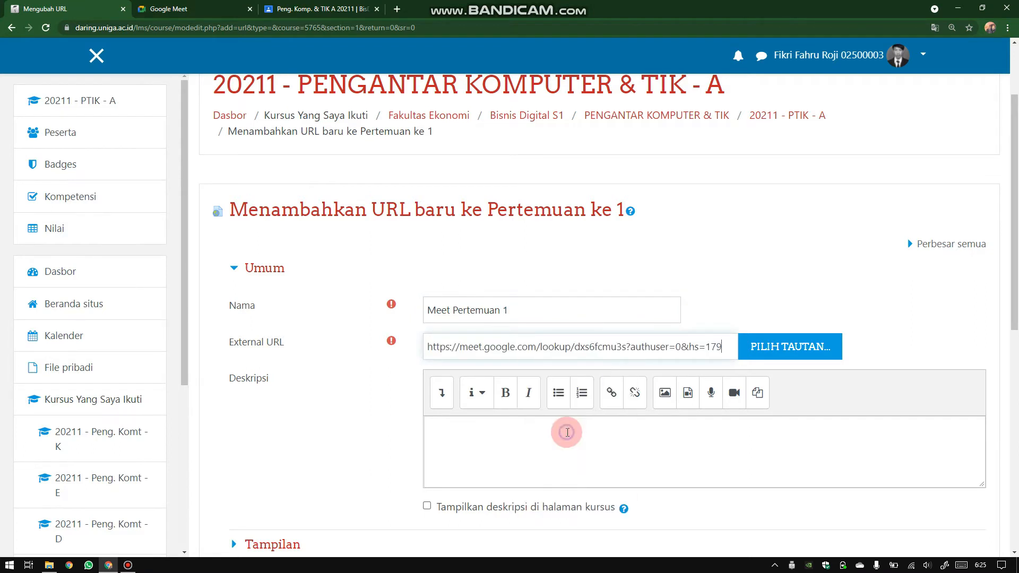
# Enter the description "Silahkan buka pada pukul 10:10" and have it shown on the course page
pyautogui.scroll(-2, 599, 319)
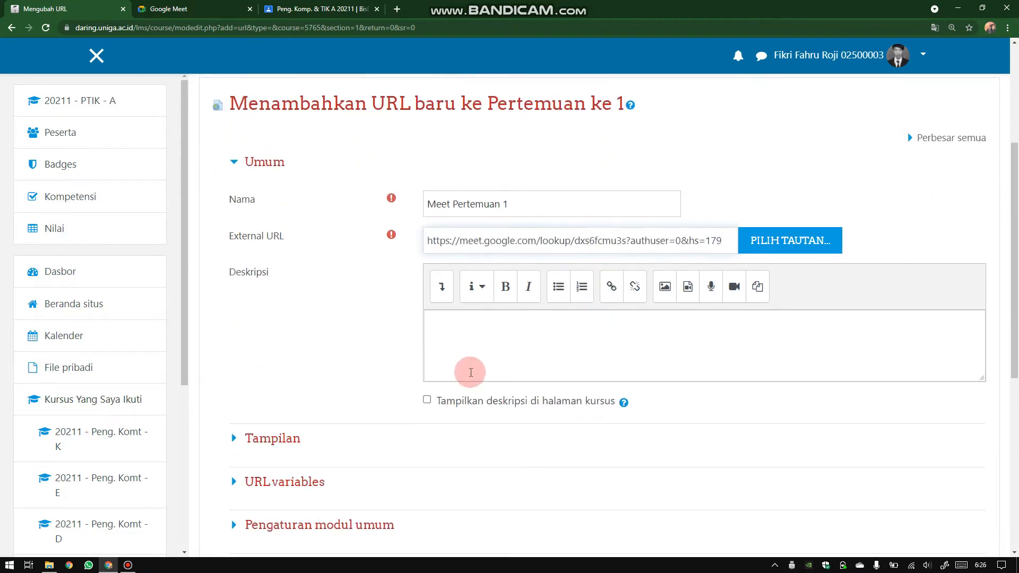
pyautogui.click(428, 402)
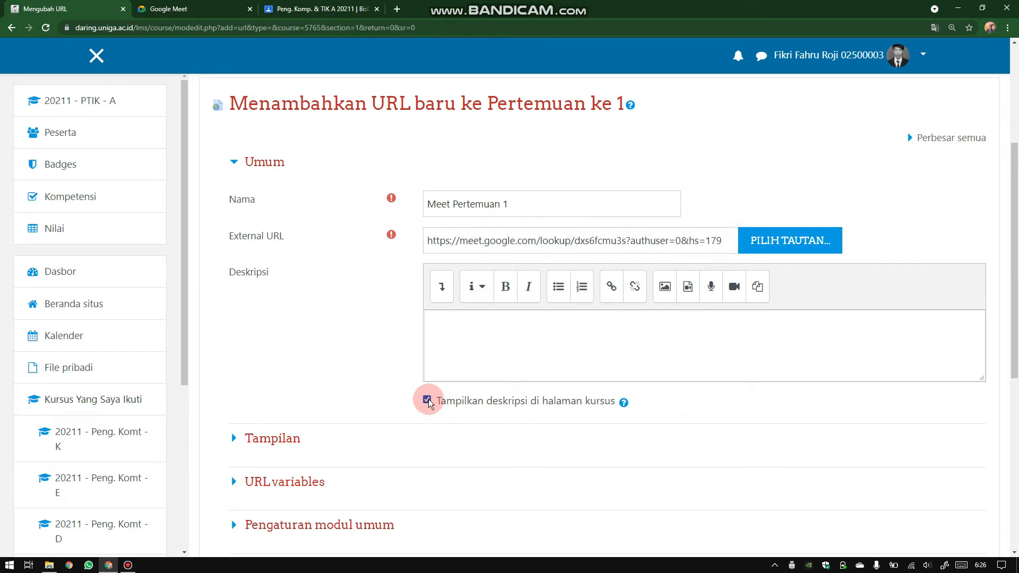
pyautogui.click(519, 330)
pyautogui.write('Si')
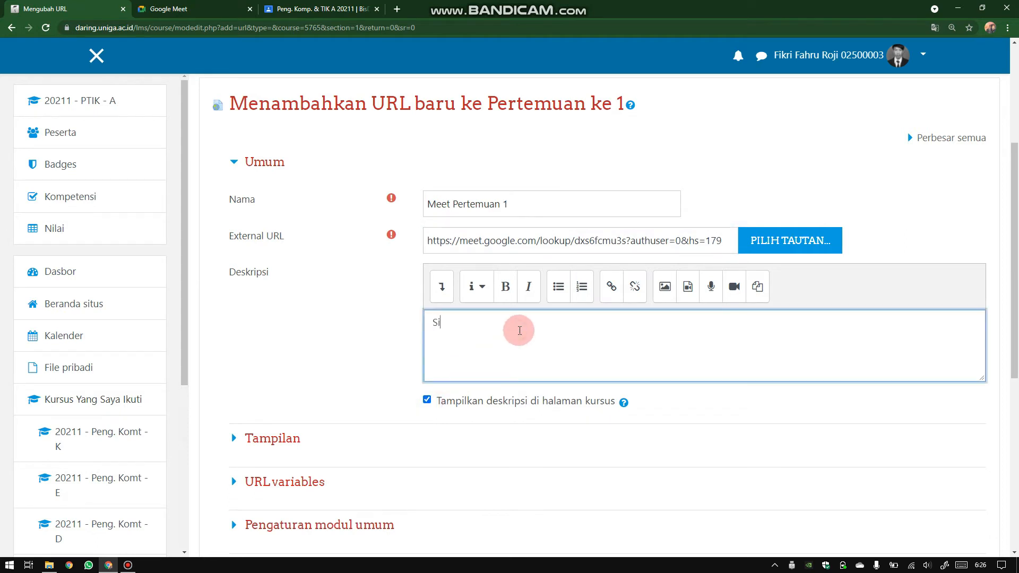
pyautogui.write('lahkan buka pada')
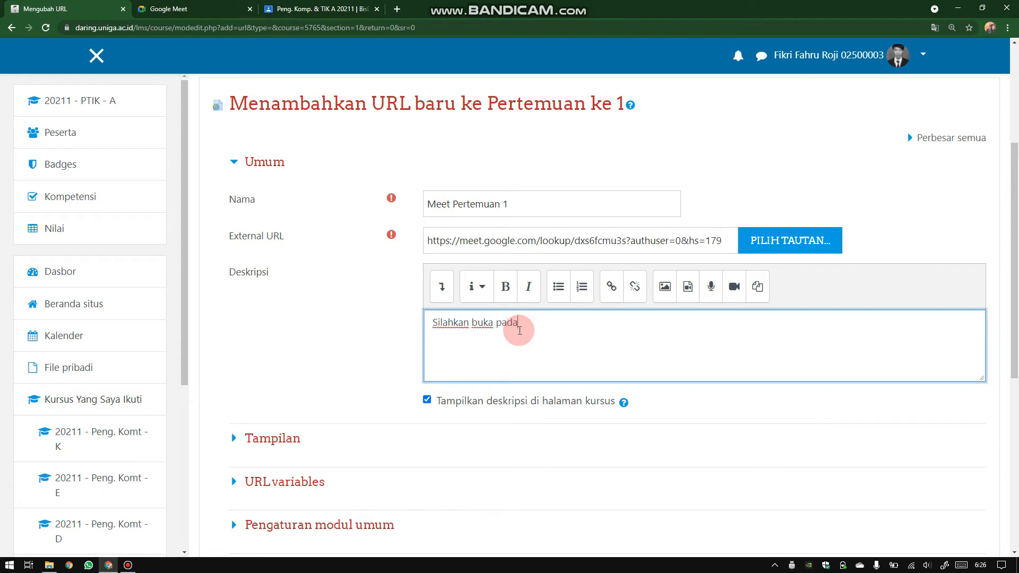
pyautogui.write(' pukul 10:10')
# Save the URL resource and return to the course
pyautogui.scroll(-5, 530, 325)
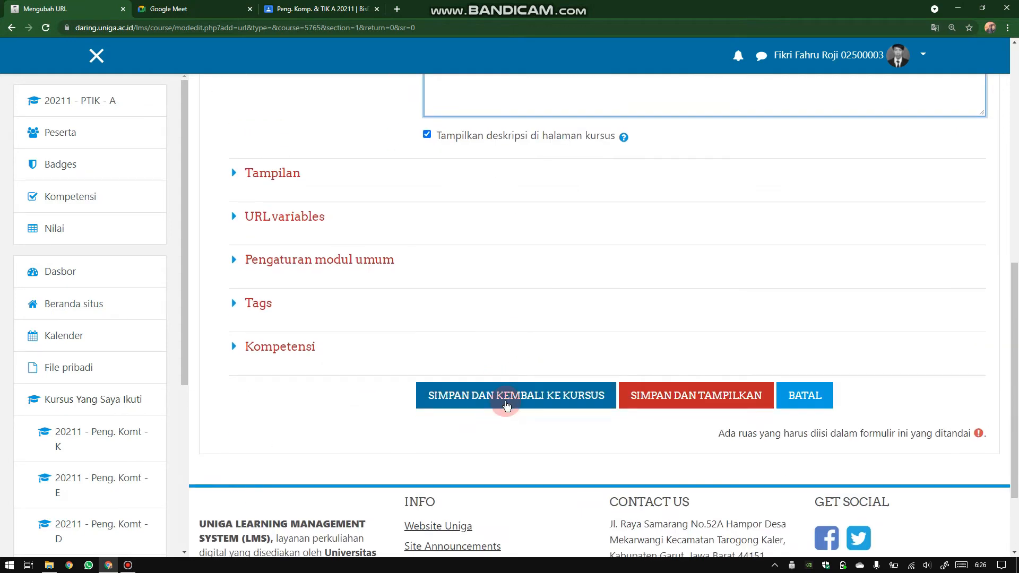
pyautogui.click(507, 405)
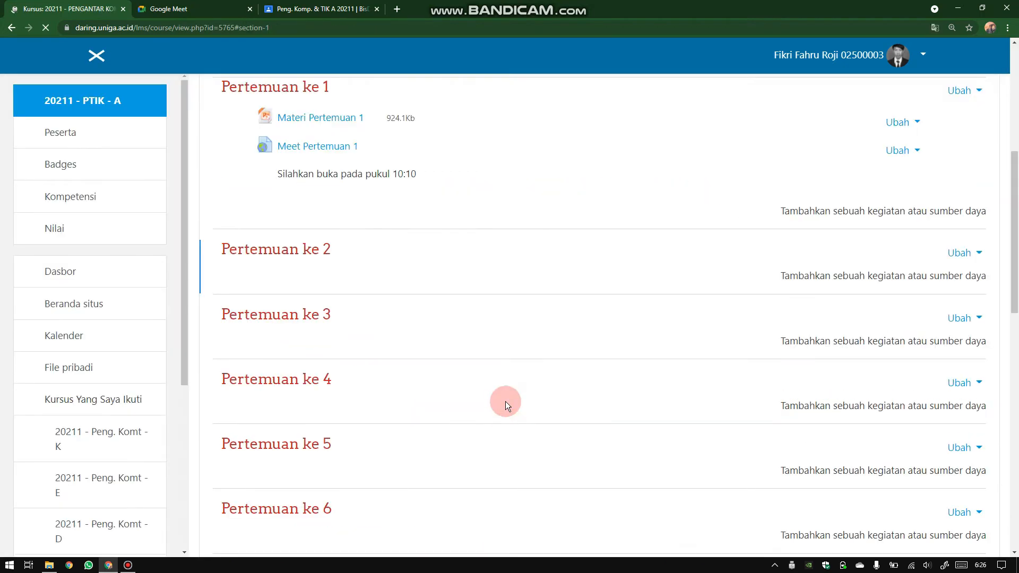
pyautogui.scroll(4, 508, 408)
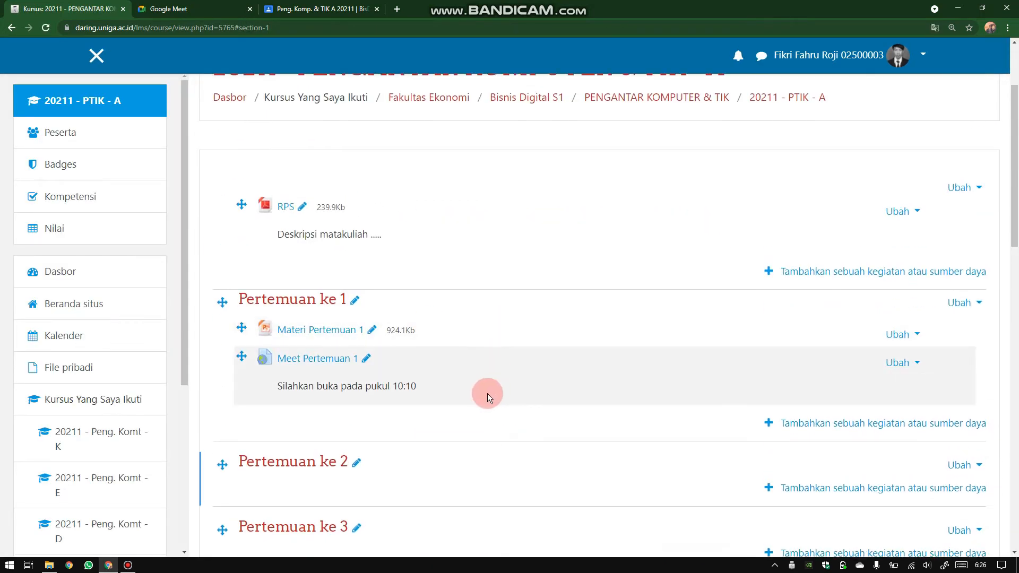
pyautogui.scroll(1, 600, 399)
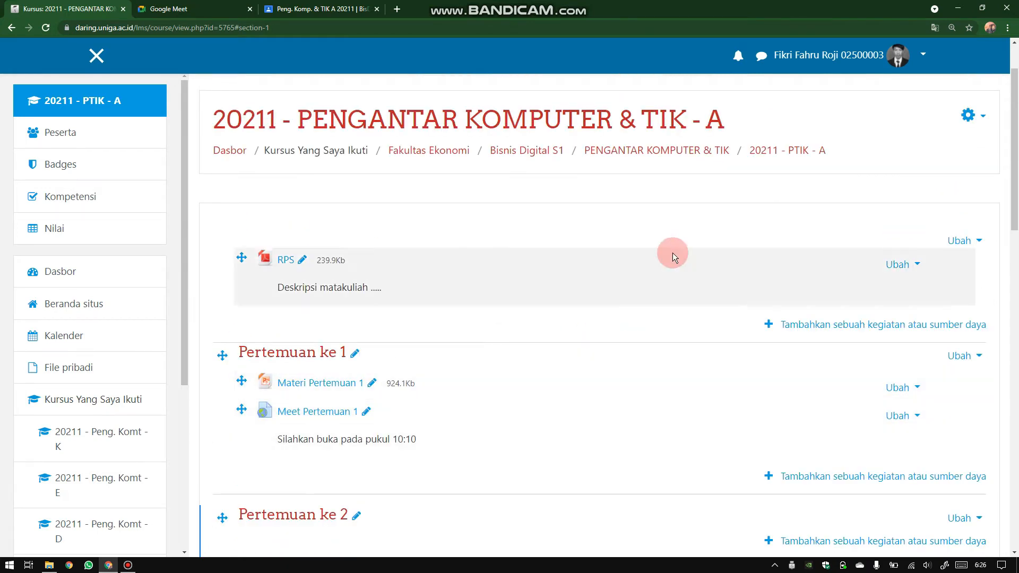
# Turn off the course's editing mode and review the RPS and Pertemuan ke 1 entries
pyautogui.click(986, 122)
pyautogui.click(919, 161)
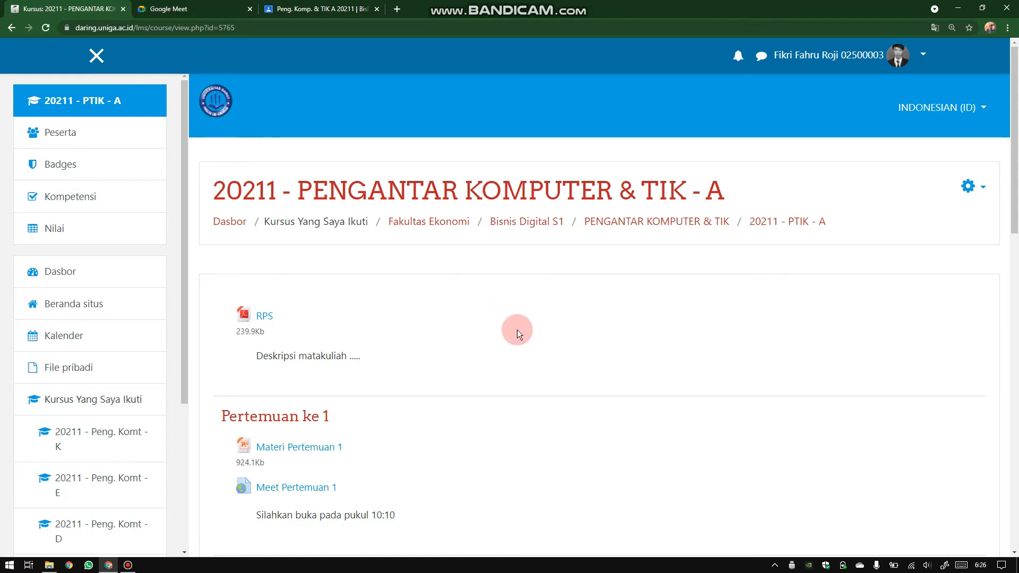
pyautogui.scroll(-4, 354, 300)
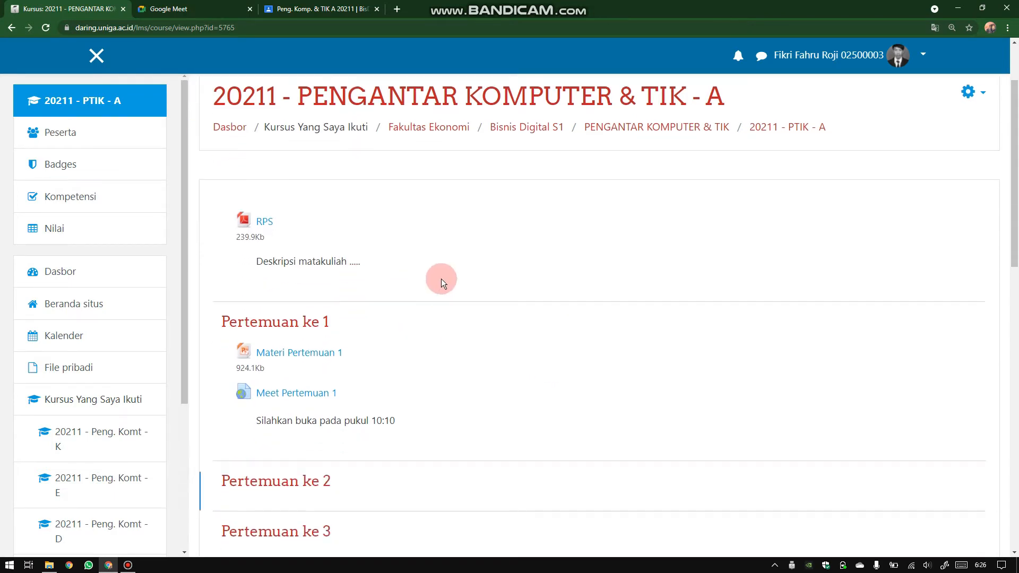
pyautogui.scroll(3, 449, 321)
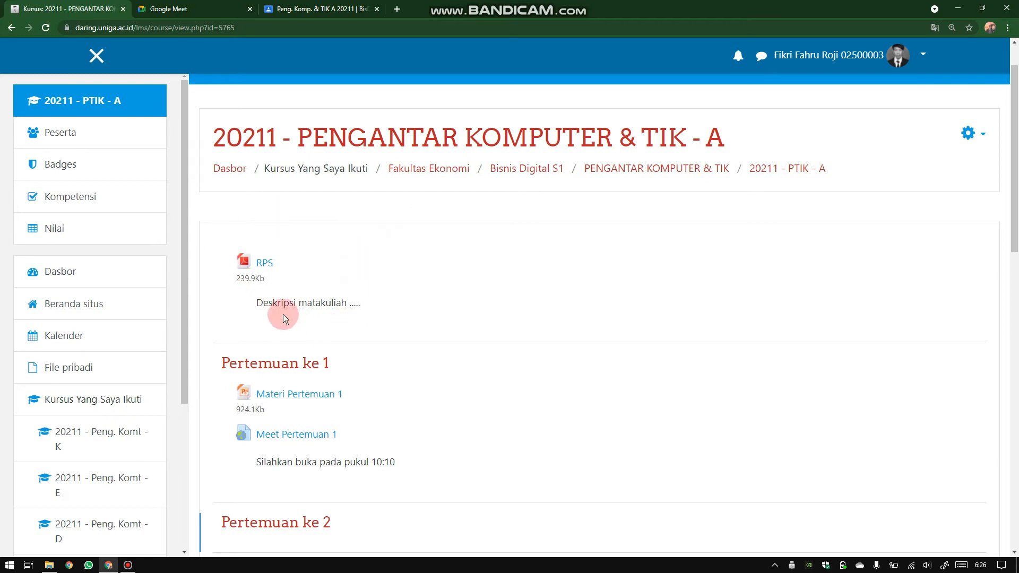
pyautogui.scroll(-2, 357, 246)
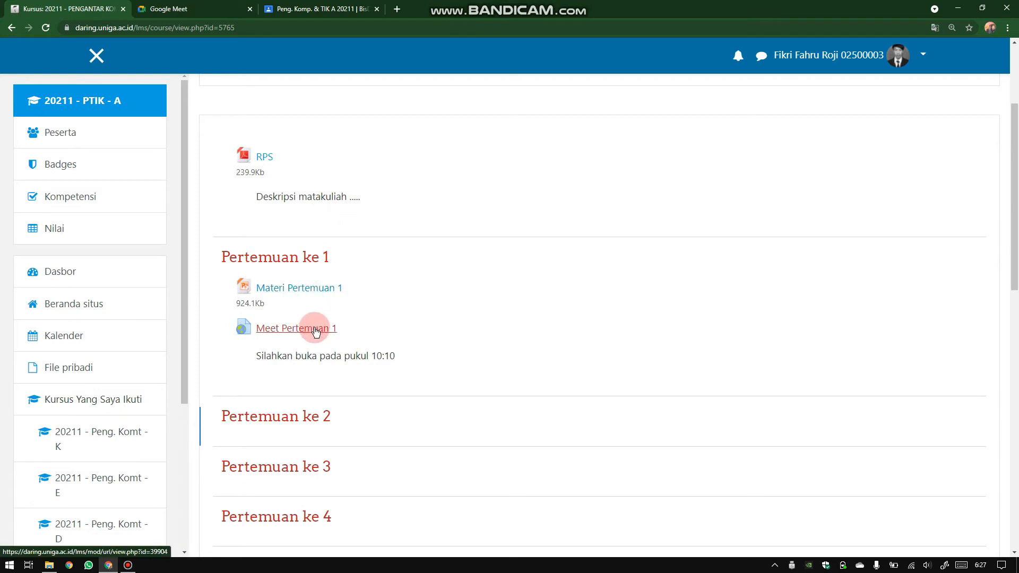
pyautogui.scroll(3, 316, 330)
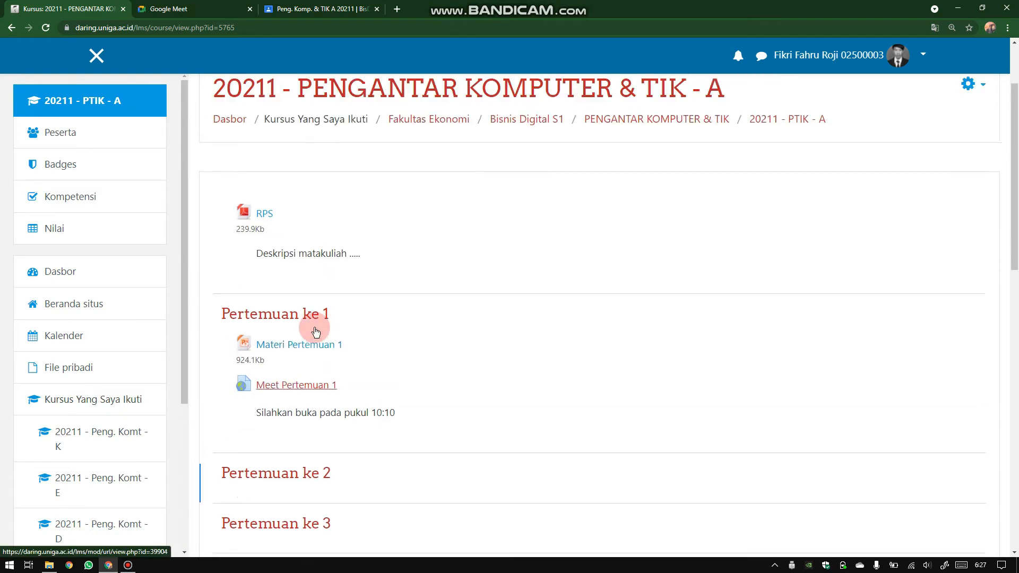
# Turn the course's editing mode back on and go to the Pertemuan ke 1 section
pyautogui.click(983, 194)
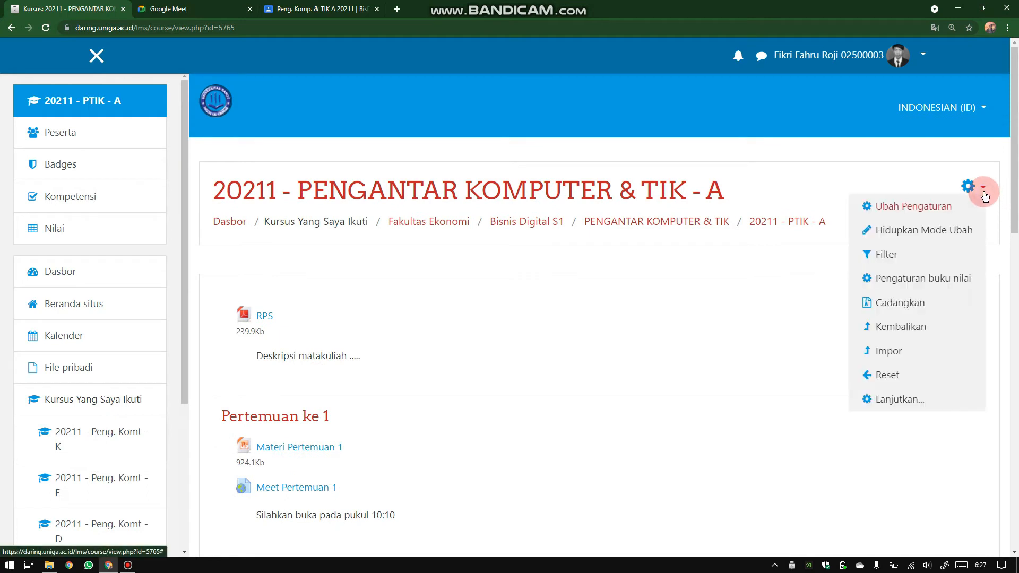
pyautogui.click(980, 227)
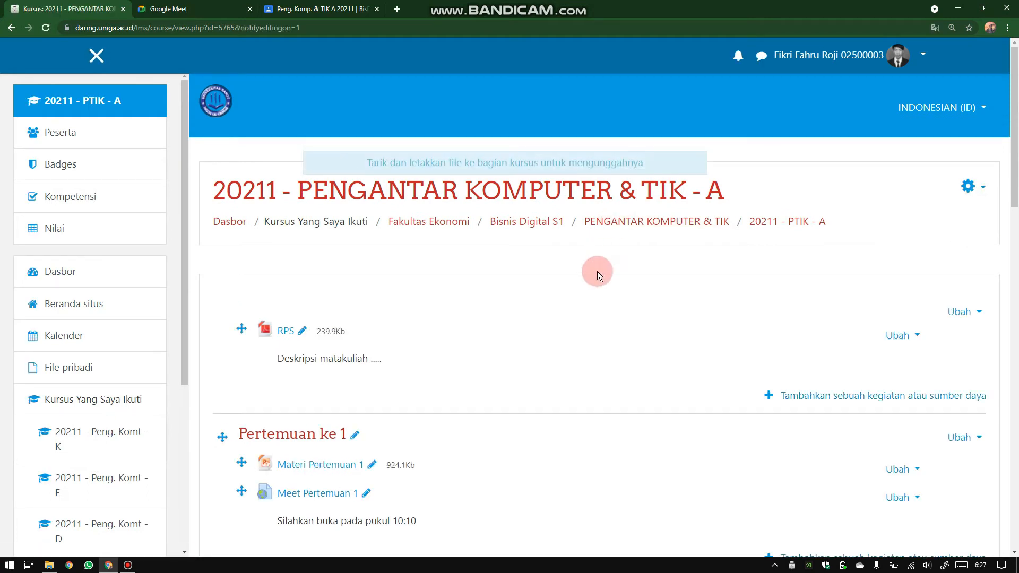
pyautogui.scroll(-2, 597, 272)
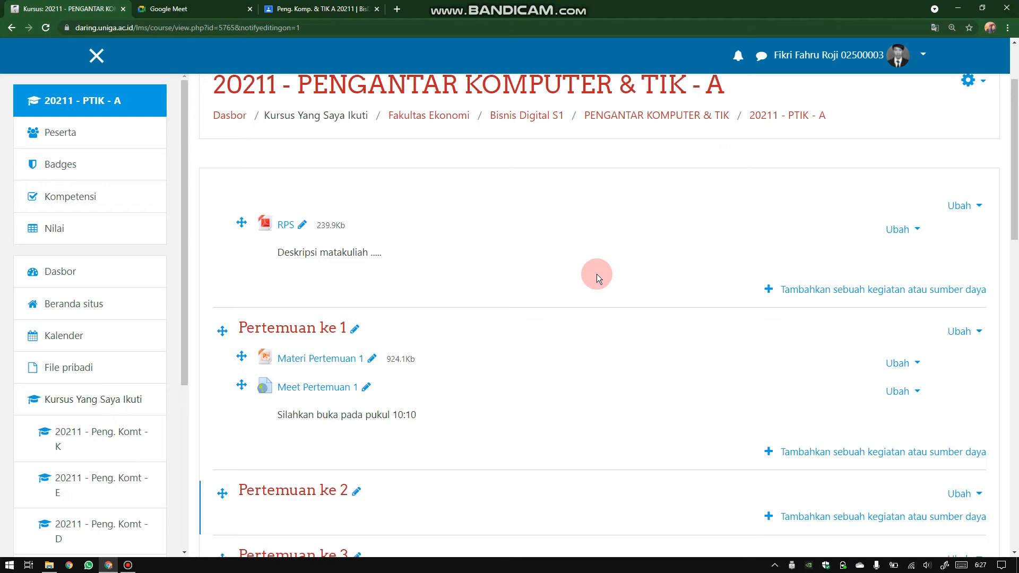
pyautogui.scroll(-1, 596, 274)
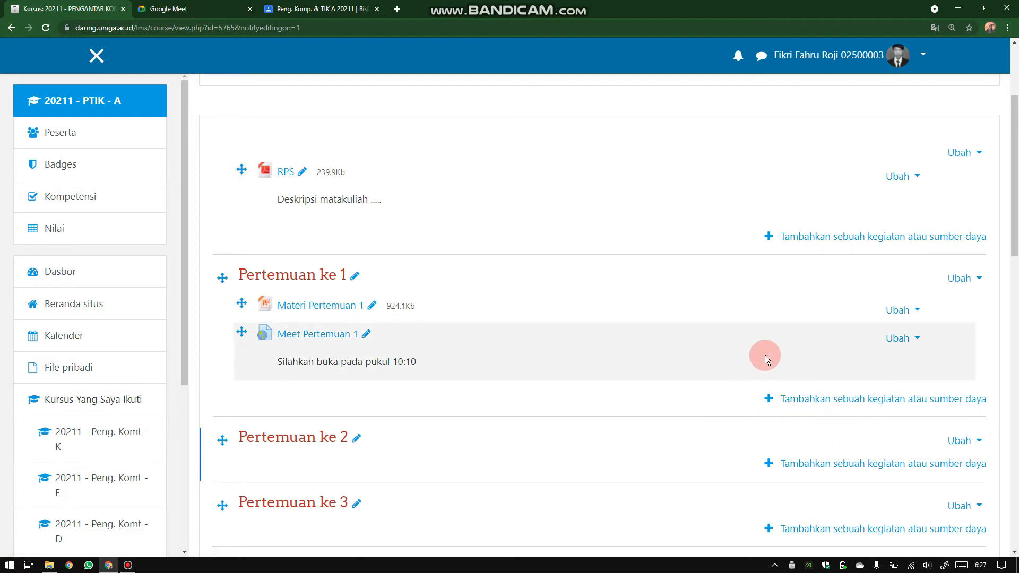
# Add a new Choice activity to the Pertemuan ke 1 section
pyautogui.click(859, 402)
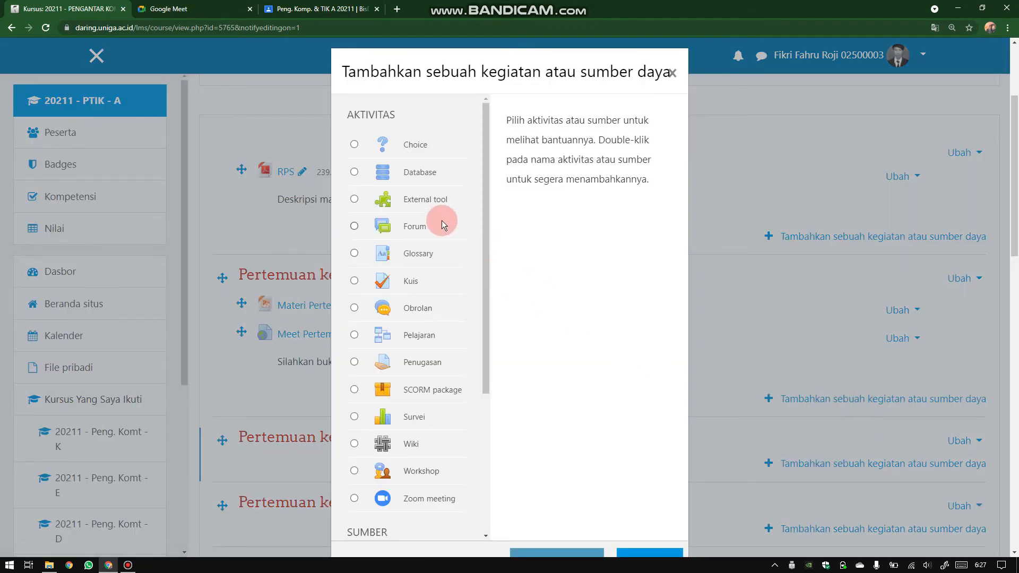
pyautogui.scroll(-5, 441, 220)
pyautogui.scroll(5, 441, 220)
pyautogui.click(416, 145)
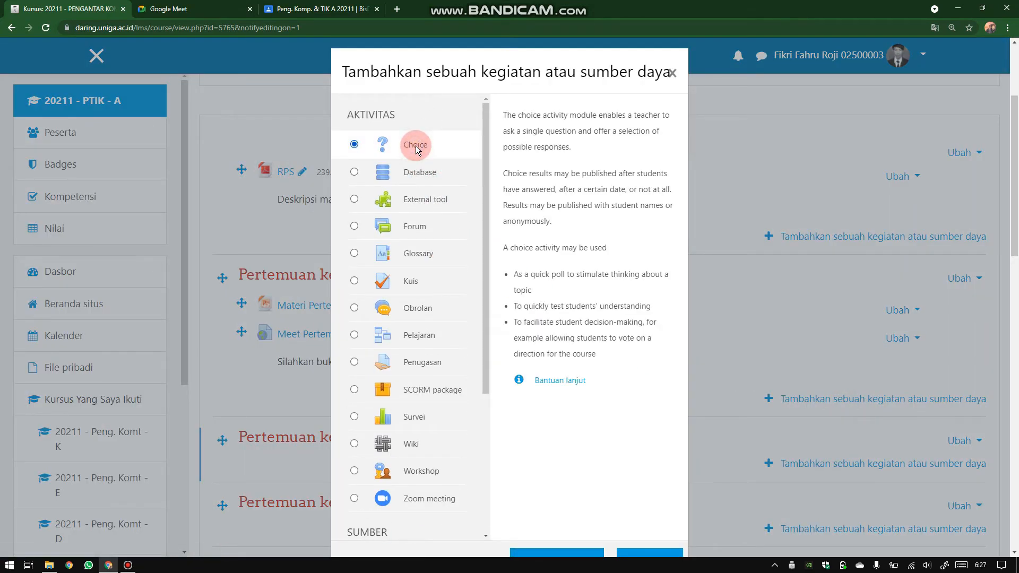
pyautogui.scroll(-1, 570, 382)
pyautogui.click(570, 508)
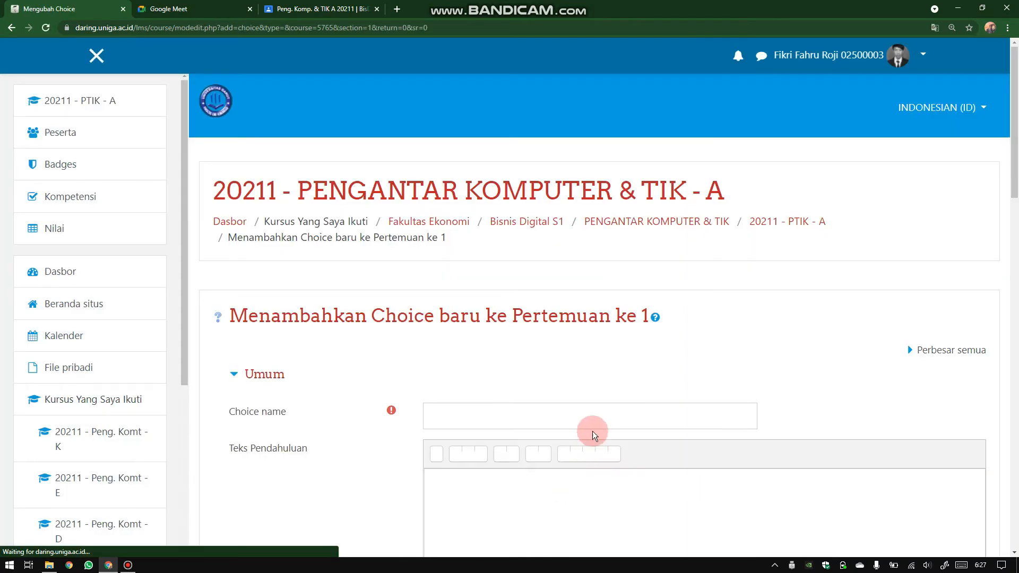
# Name the choice activity "Presensi Pertemuan 1"
pyautogui.scroll(-2, 597, 419)
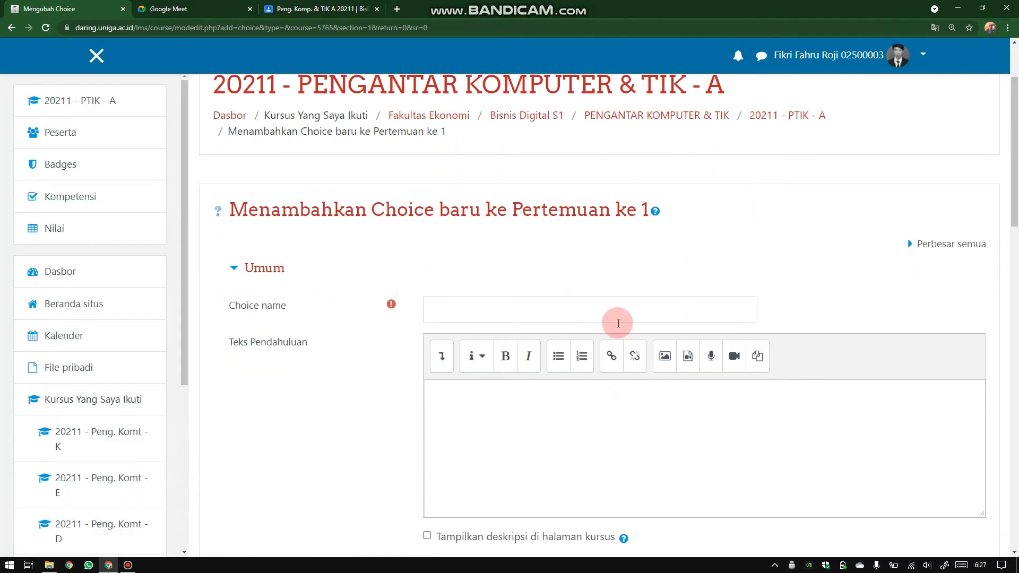
pyautogui.click(619, 314)
pyautogui.write('P')
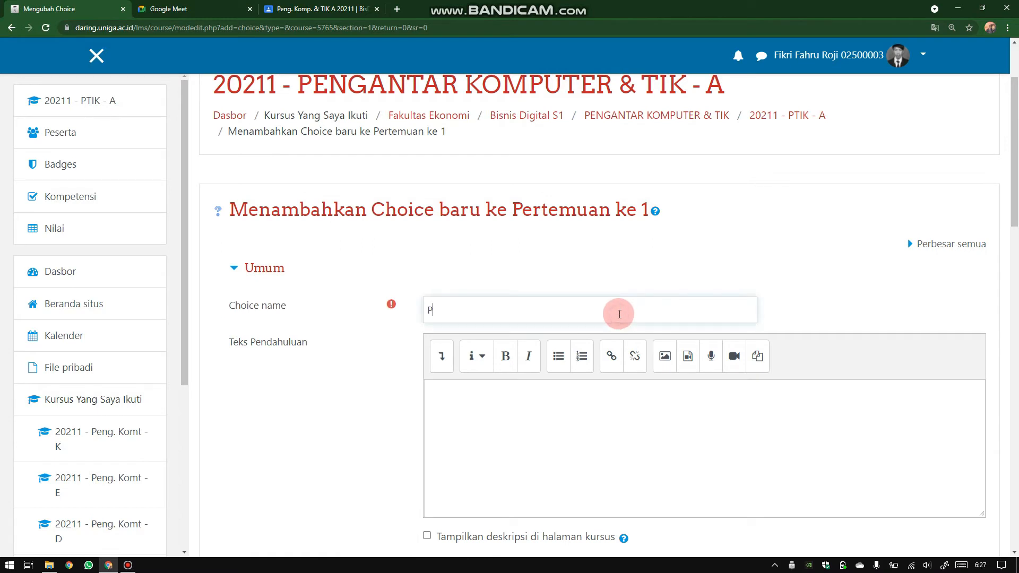
pyautogui.write('resensi Pertemuan 1')
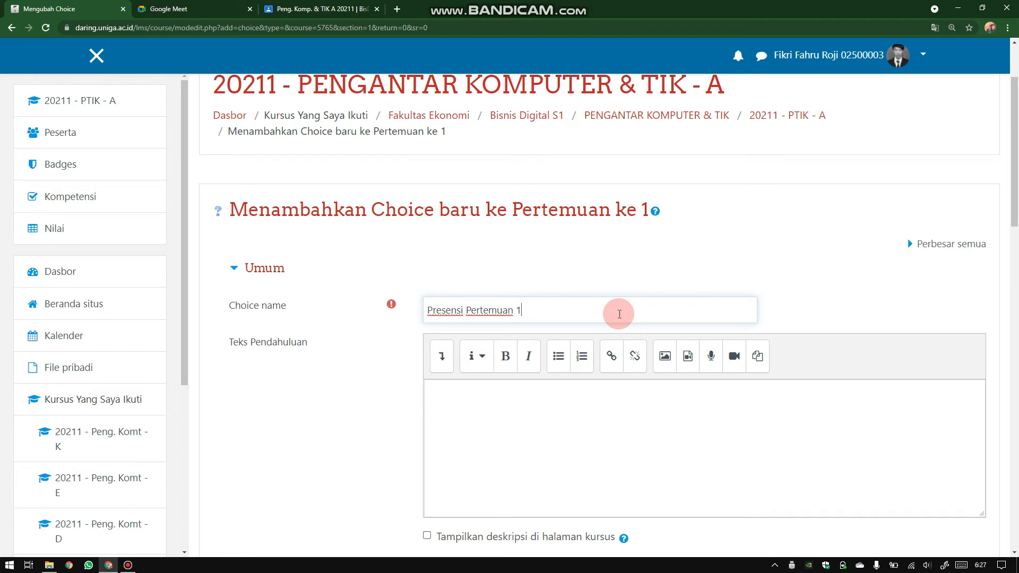
# Enter the introduction text "Silahkan isi pada pukul 10:00-10:20" and have the description shown on the course page
pyautogui.scroll(-2, 619, 313)
pyautogui.click(619, 314)
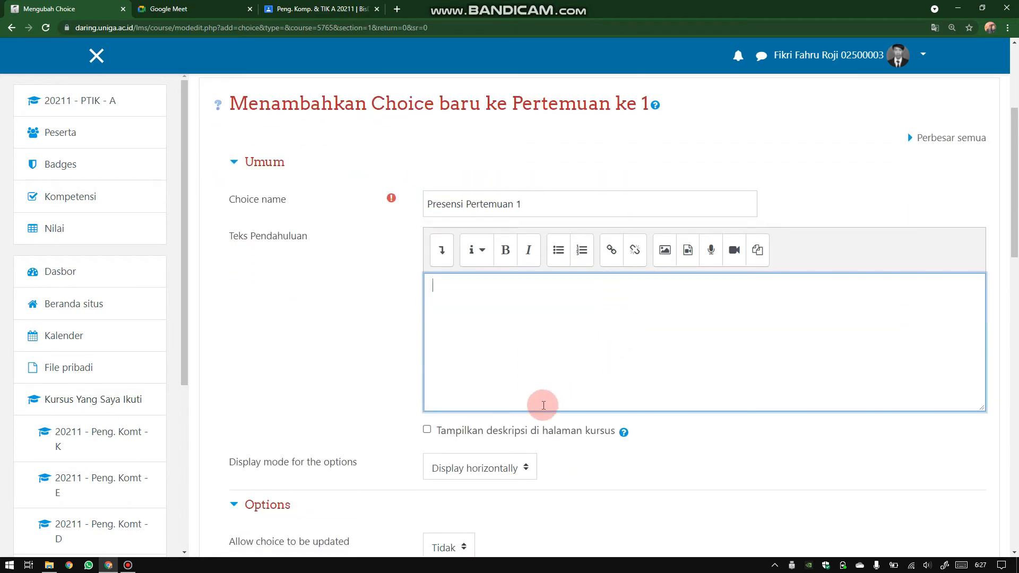
pyautogui.click(427, 429)
pyautogui.click(505, 310)
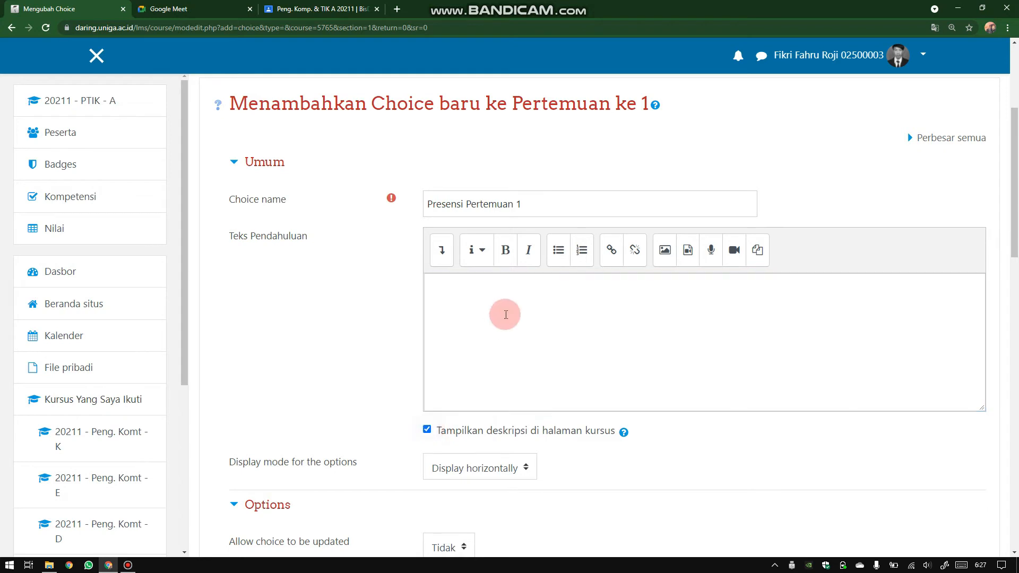
pyautogui.write('Silahkan isi')
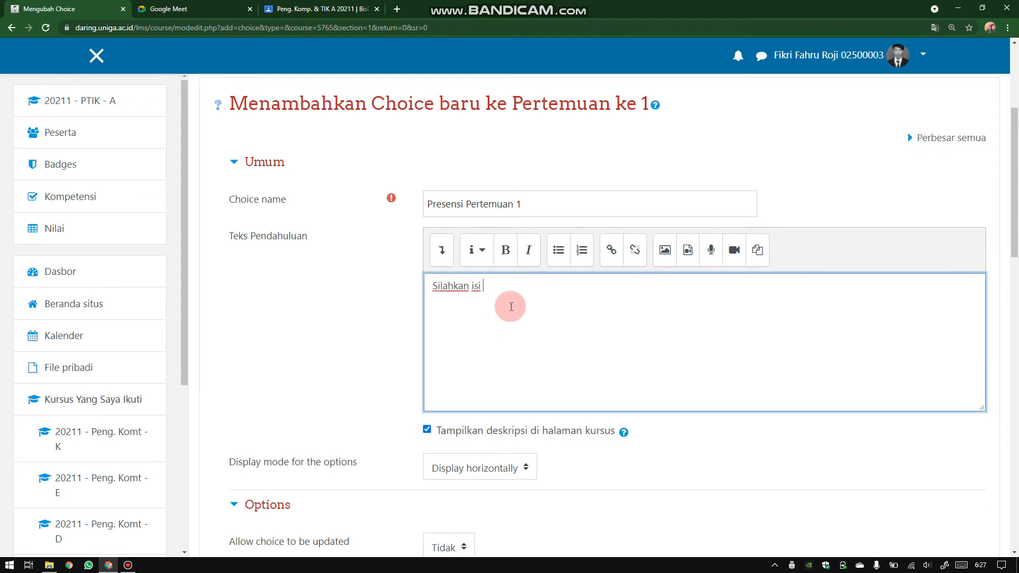
pyautogui.write(' pada pukul 10:00-10:20')
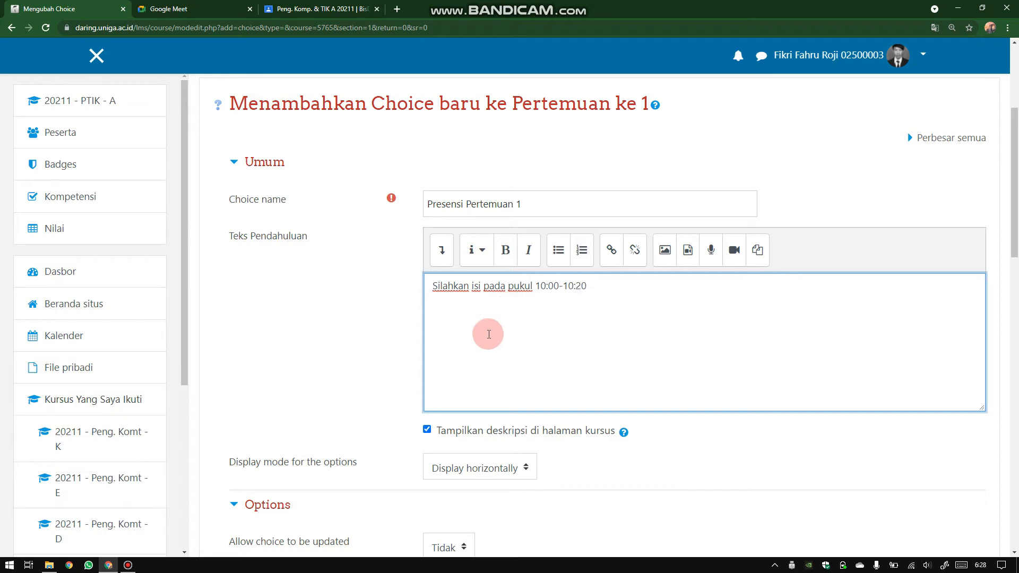
# Set Option 1 of the choice to "Hadir"
pyautogui.scroll(-4, 486, 333)
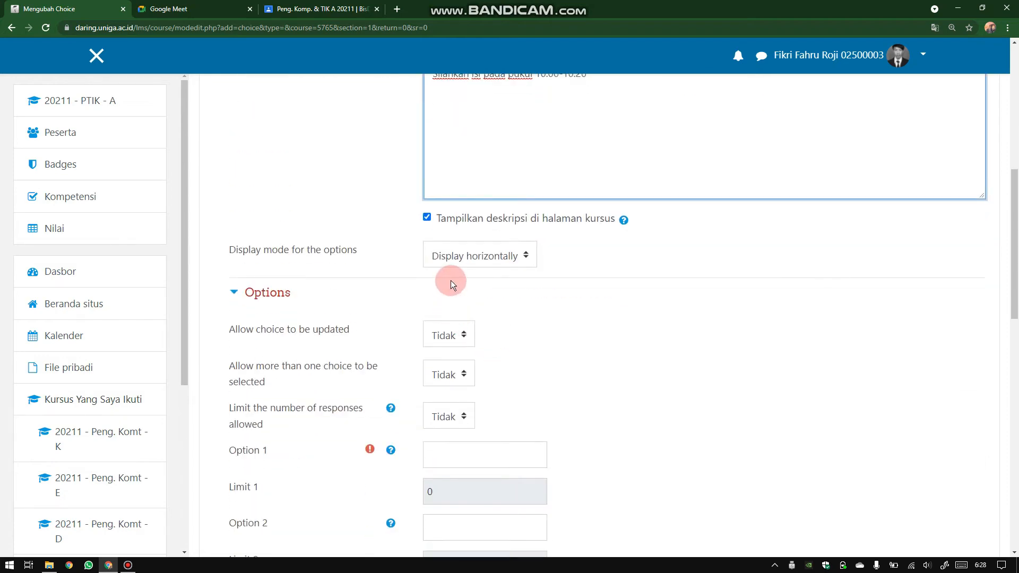
pyautogui.scroll(-3, 444, 314)
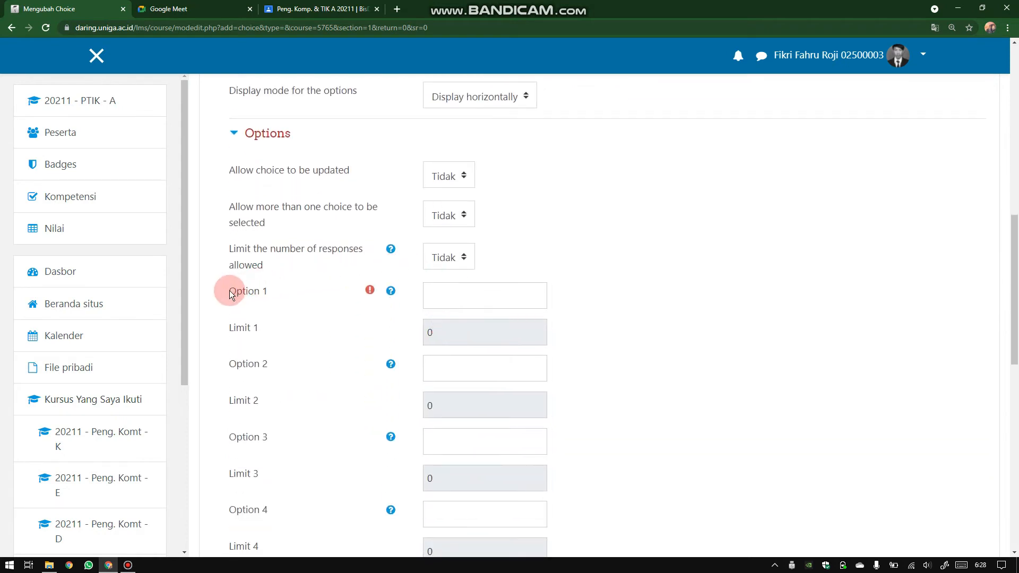
pyautogui.click(479, 294)
pyautogui.write('Hadir')
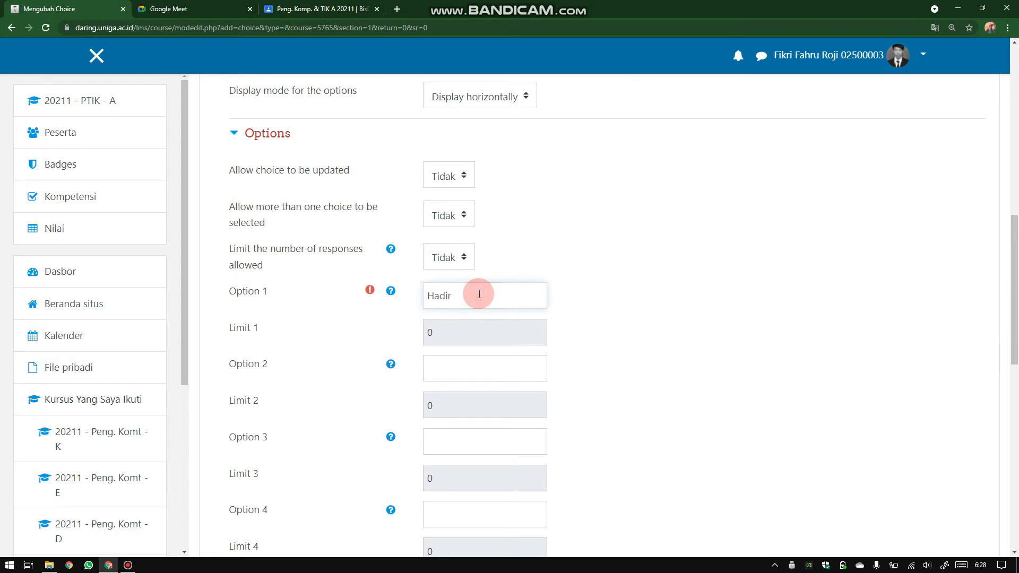
# Enable both the start and end limits for allowed responses in the choice's Ketersediaan settings
pyautogui.scroll(-7, 479, 293)
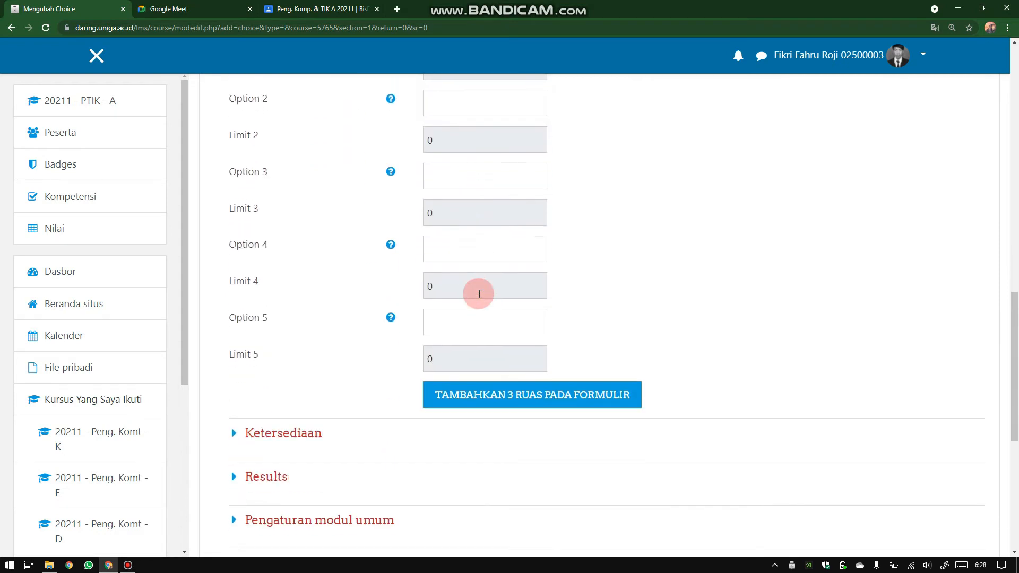
pyautogui.click(310, 336)
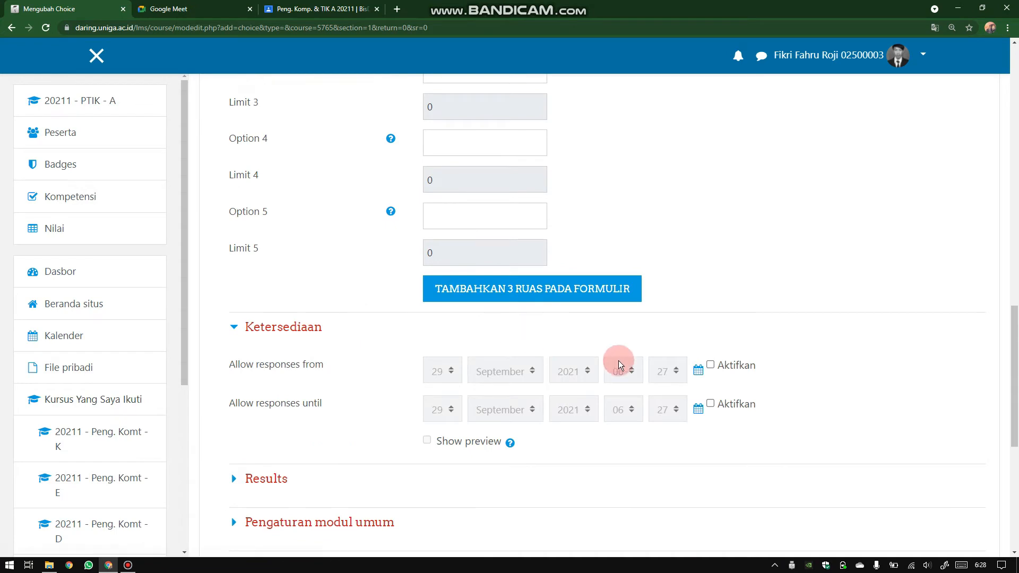
pyautogui.click(710, 365)
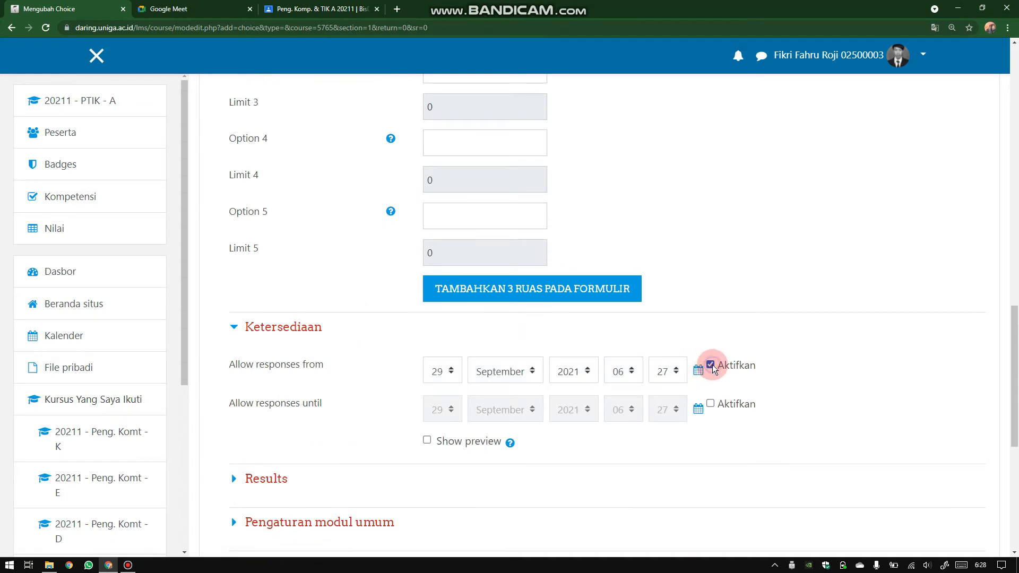
pyautogui.click(711, 404)
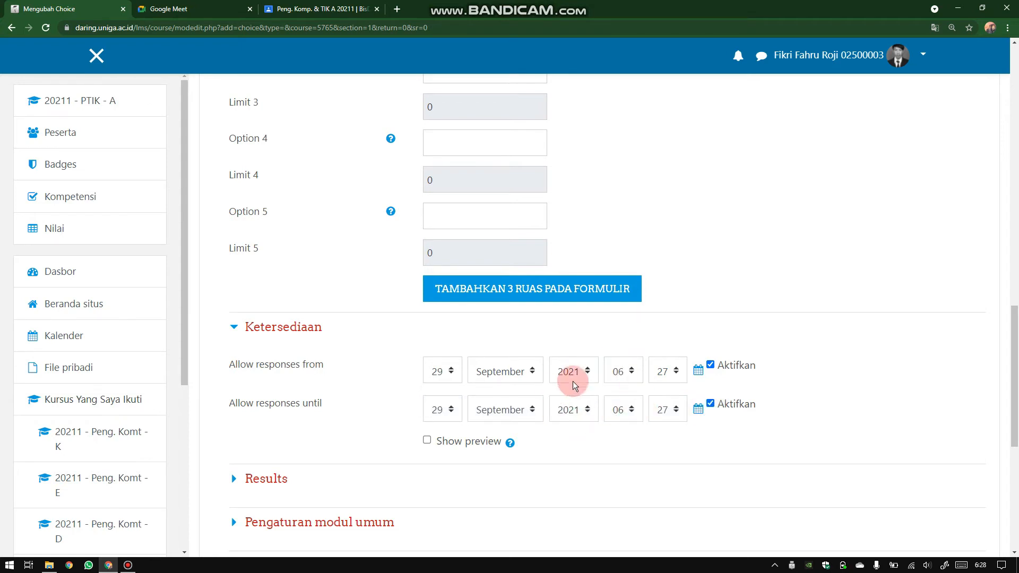
# Set the response window on 29 September 2021 to start at 10:10 and end at 10:20
pyautogui.click(631, 371)
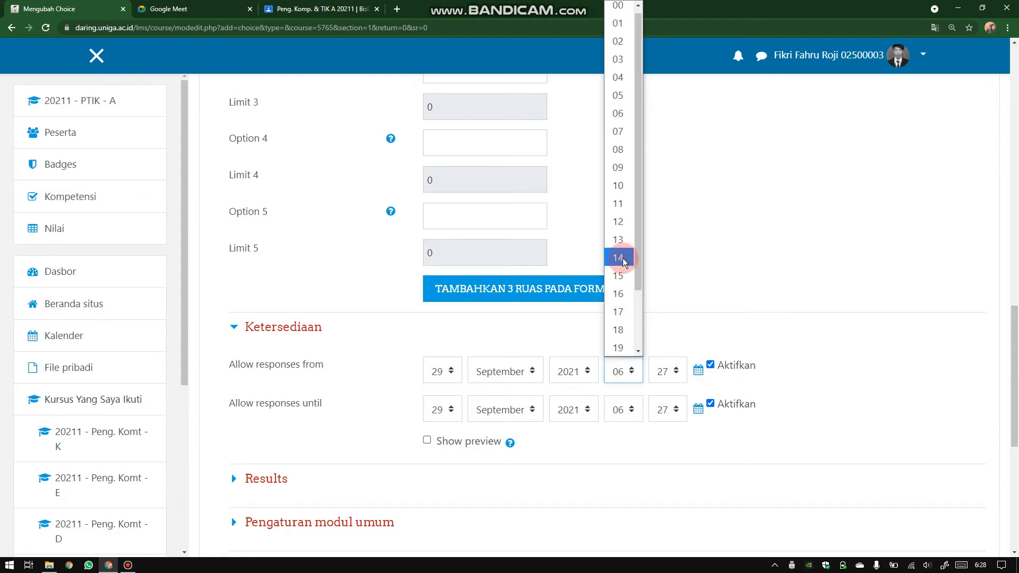
pyautogui.click(614, 188)
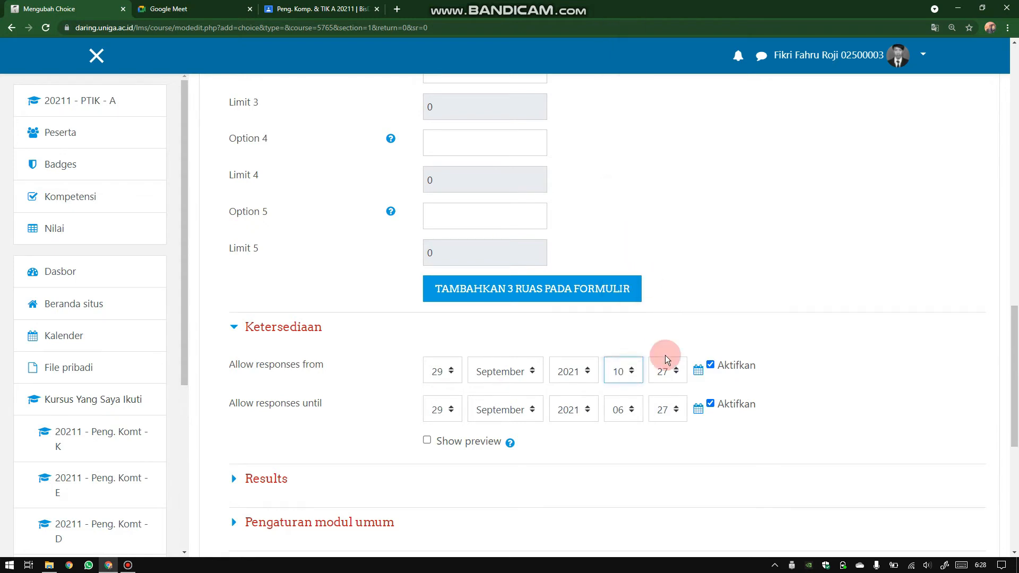
pyautogui.click(667, 371)
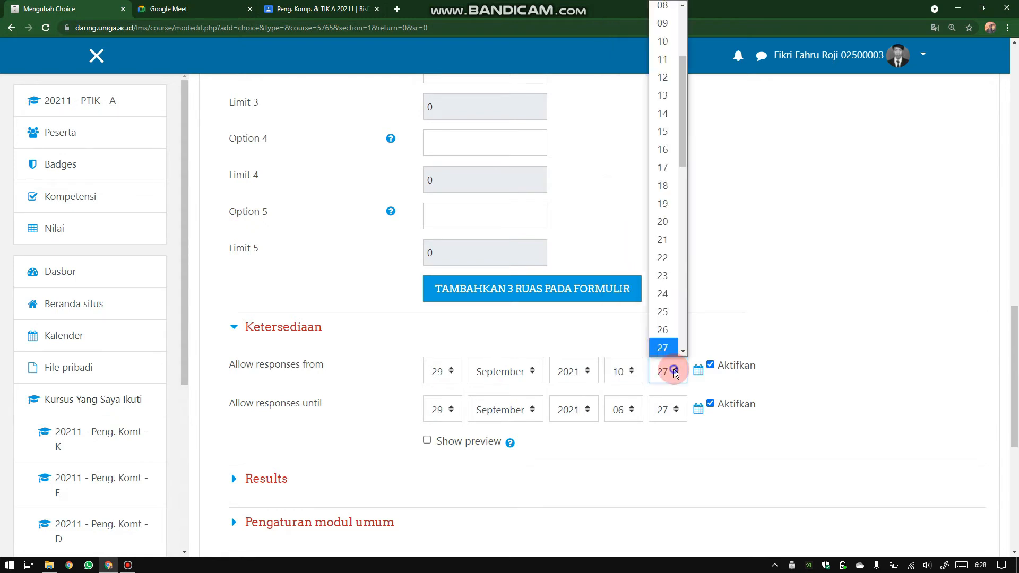
pyautogui.click(667, 54)
pyautogui.click(636, 412)
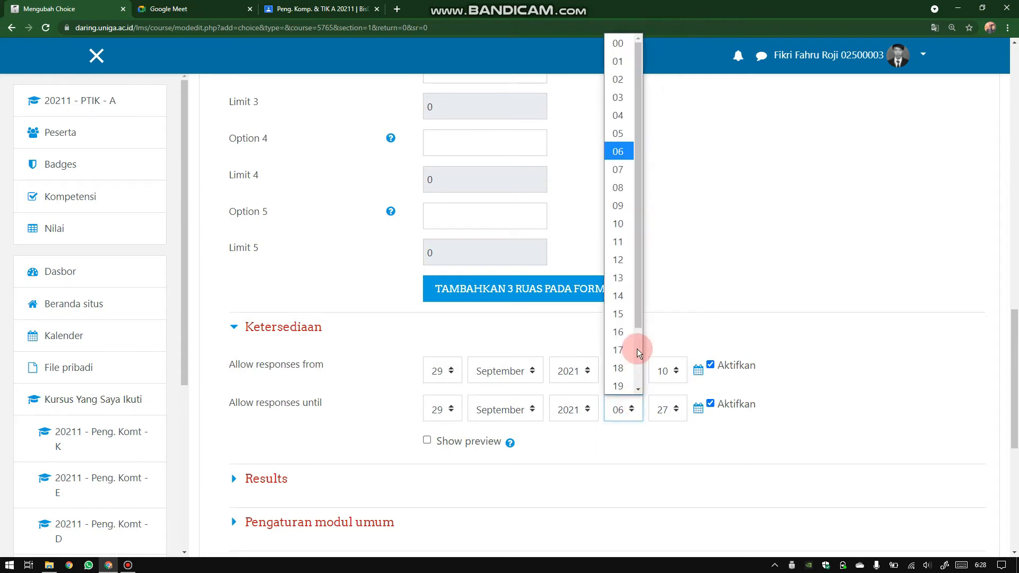
pyautogui.click(620, 228)
pyautogui.click(666, 409)
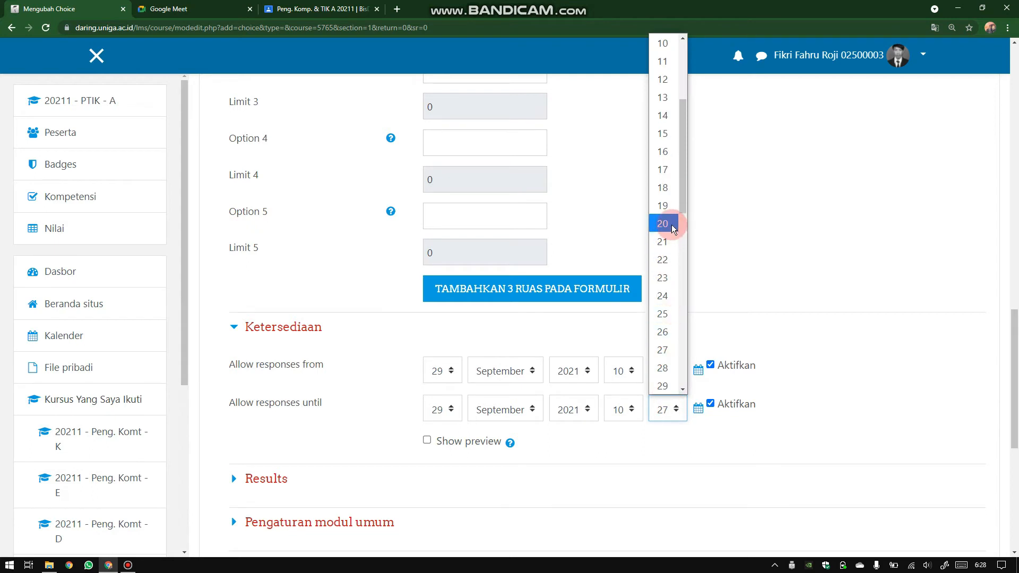
pyautogui.click(670, 225)
pyautogui.click(625, 455)
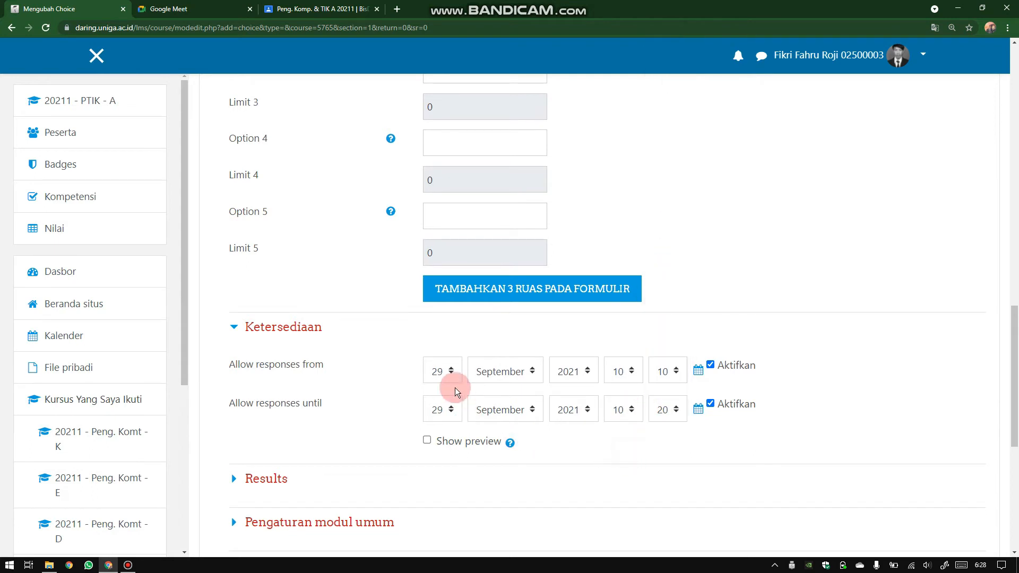
# Save the Presensi Pertemuan 1 choice and return to the course
pyautogui.scroll(-3, 518, 403)
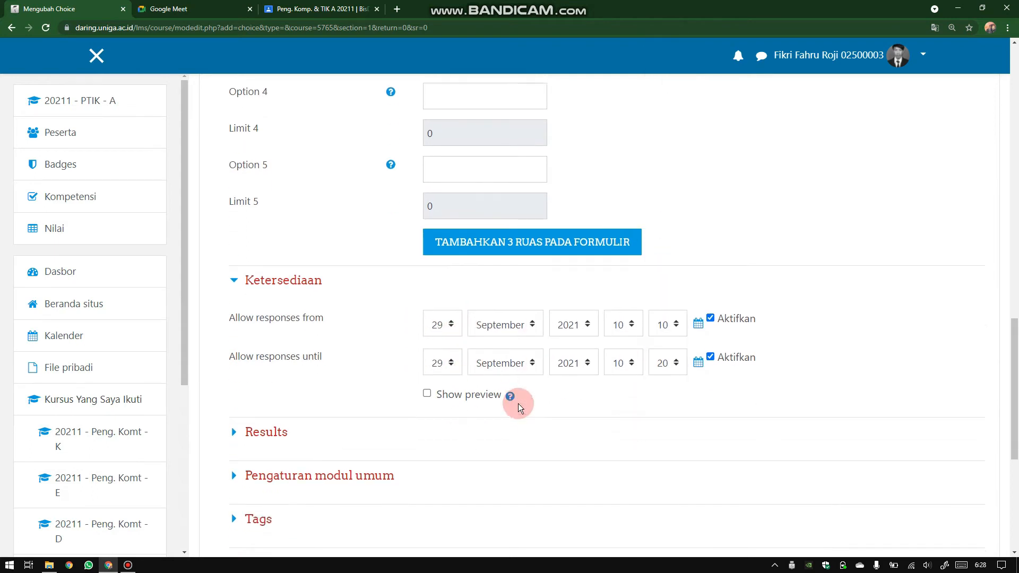
pyautogui.click(537, 499)
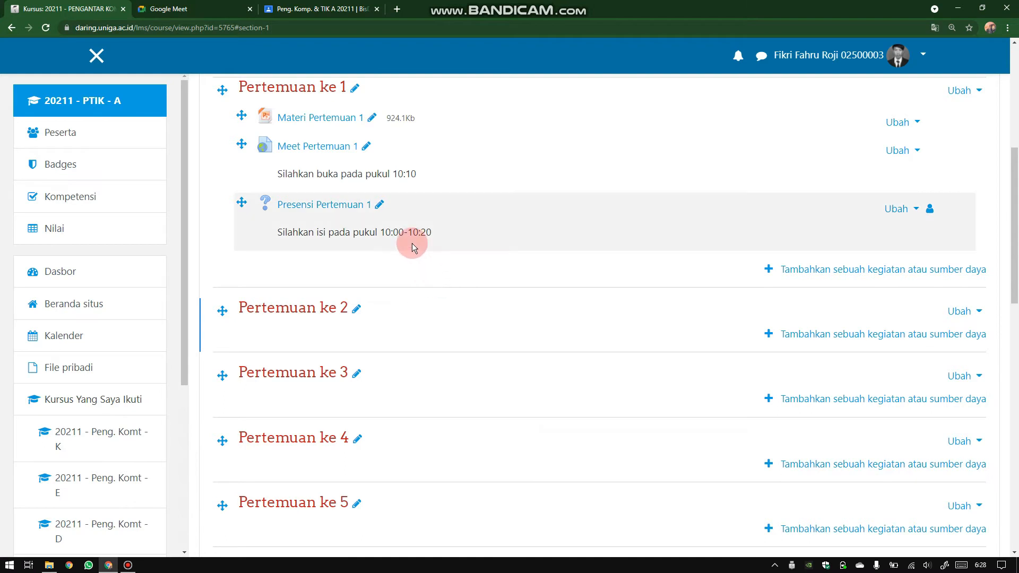
pyautogui.scroll(1, 412, 243)
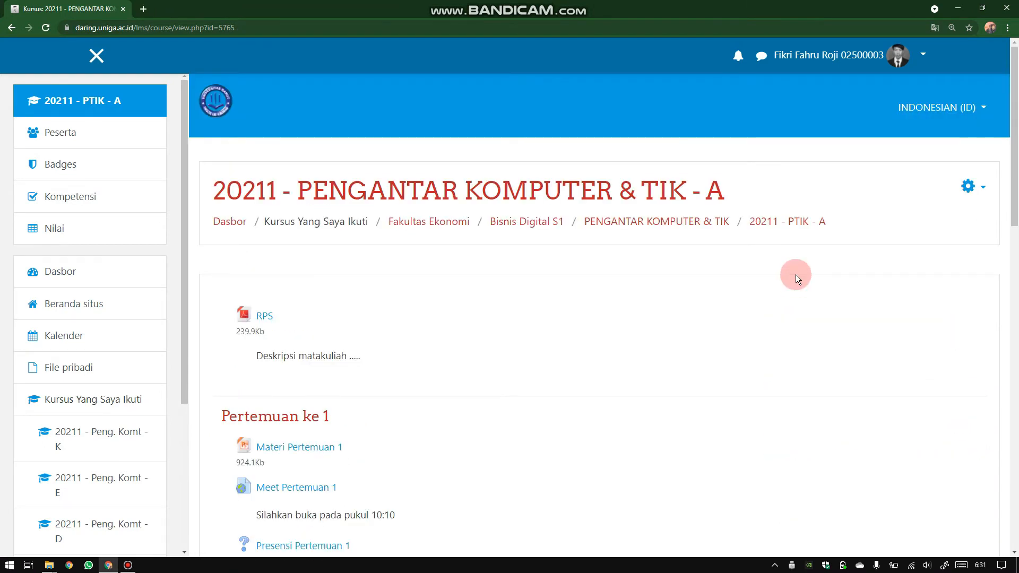
# Check the system date and time, and review the RPS and Pertemuan ke 1 entries on the course page
pyautogui.click(977, 566)
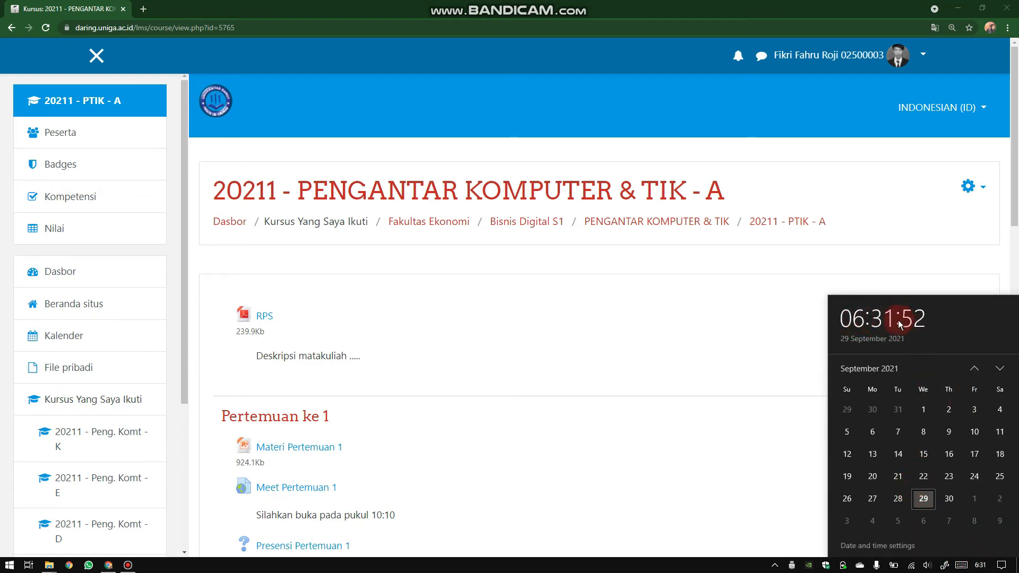
pyautogui.click(584, 311)
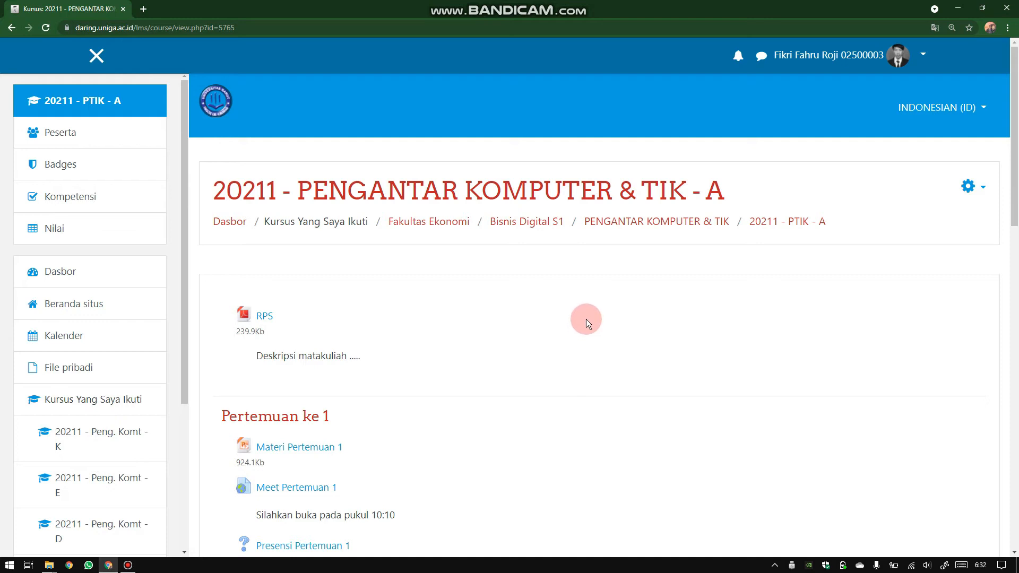
pyautogui.scroll(-1, 586, 319)
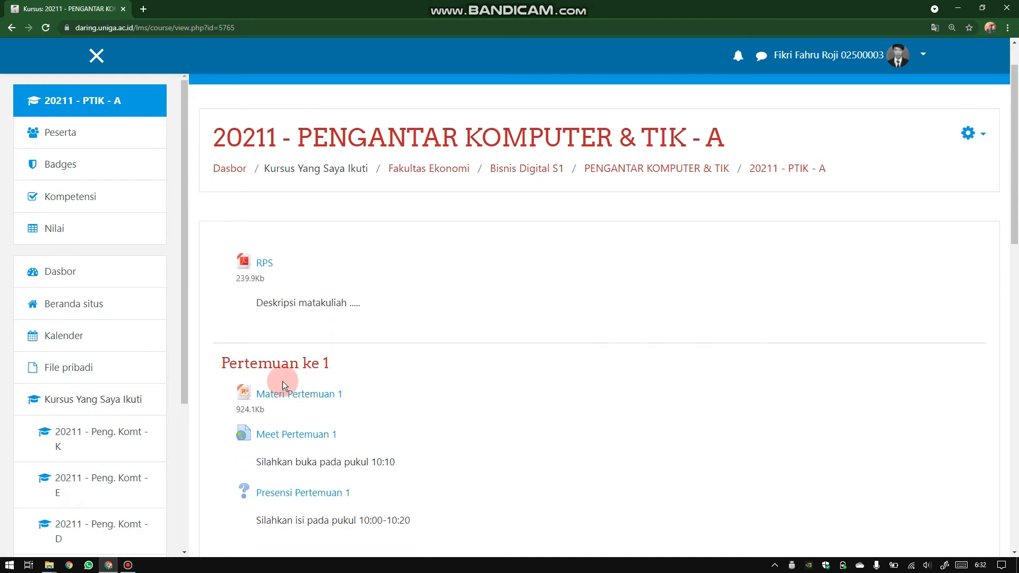
pyautogui.scroll(-1, 244, 387)
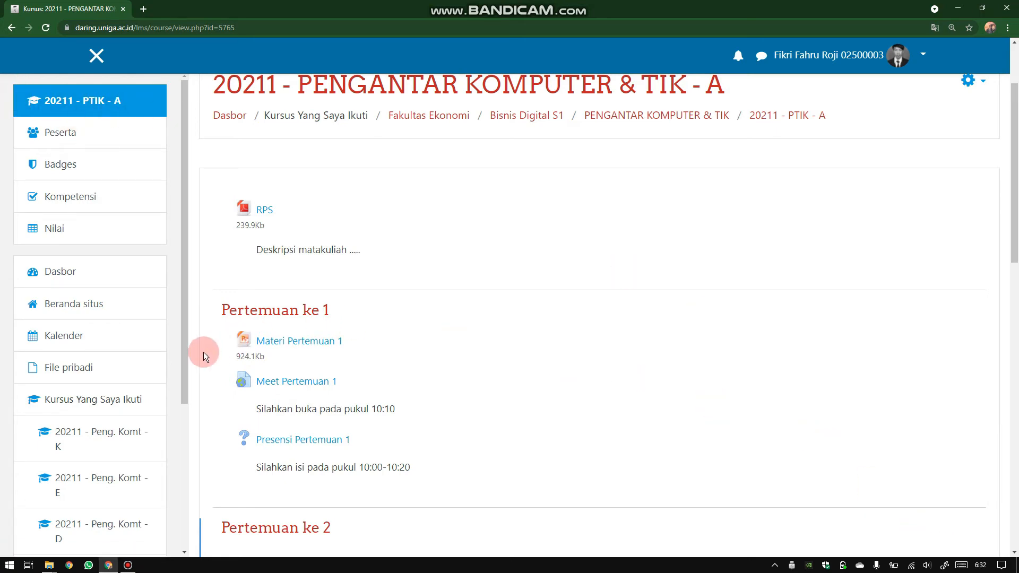
pyautogui.scroll(3, 327, 265)
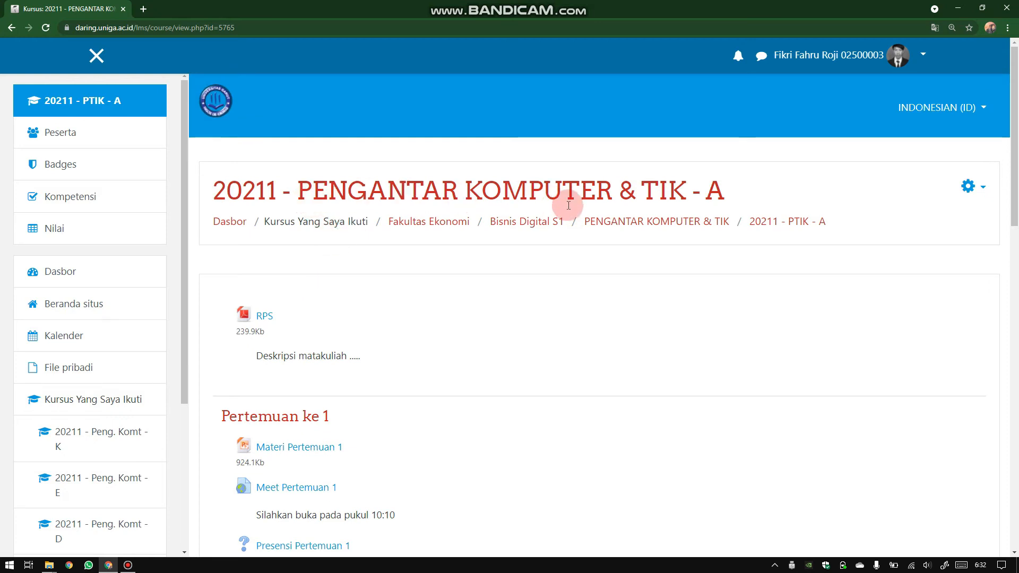
pyautogui.scroll(-2, 761, 244)
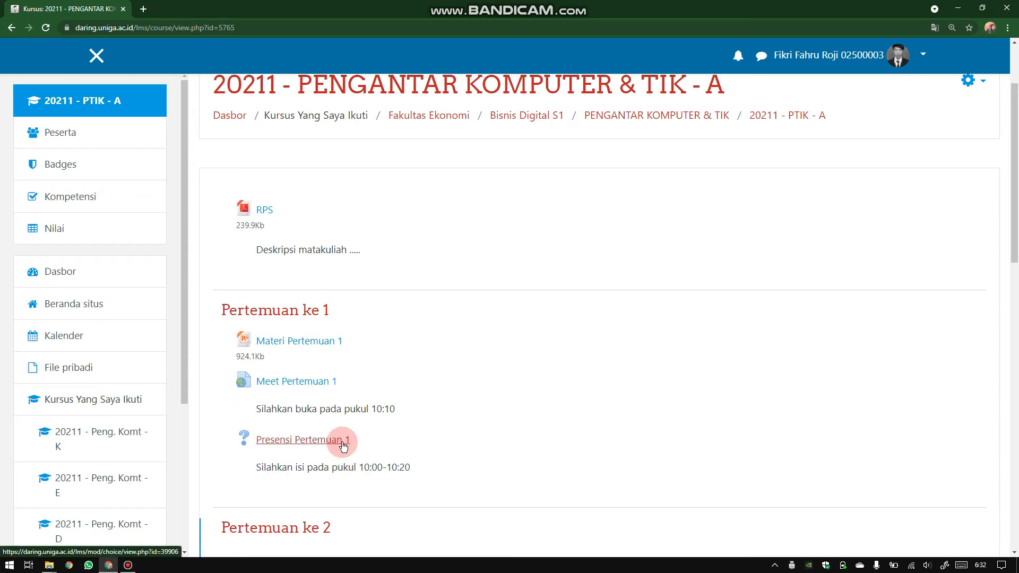
# Submit the answer "Hadir" in Presensi Pertemuan 1 and return to the 20211 - PTIK - A course
pyautogui.click(310, 445)
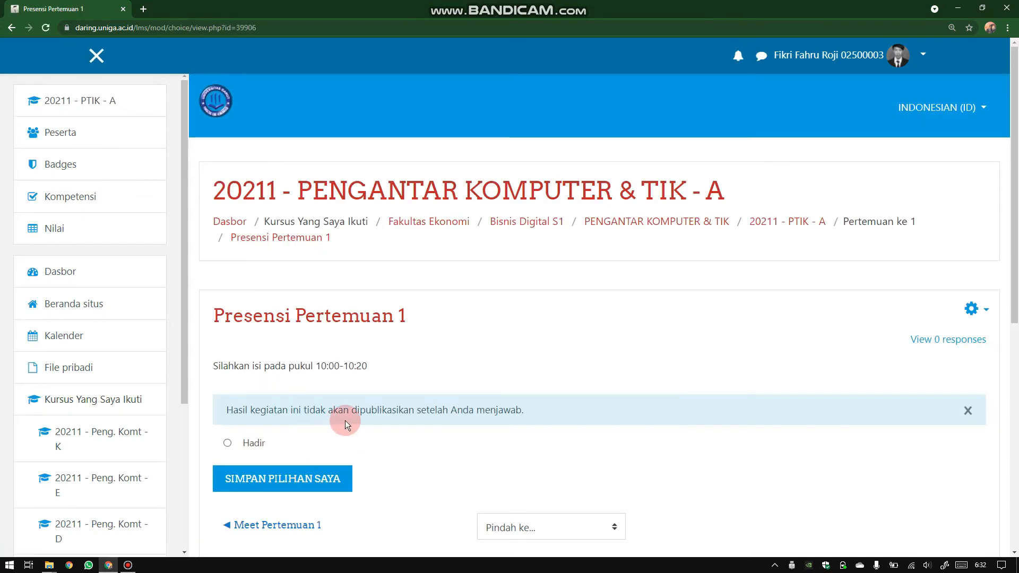
pyautogui.click(244, 440)
pyautogui.click(286, 482)
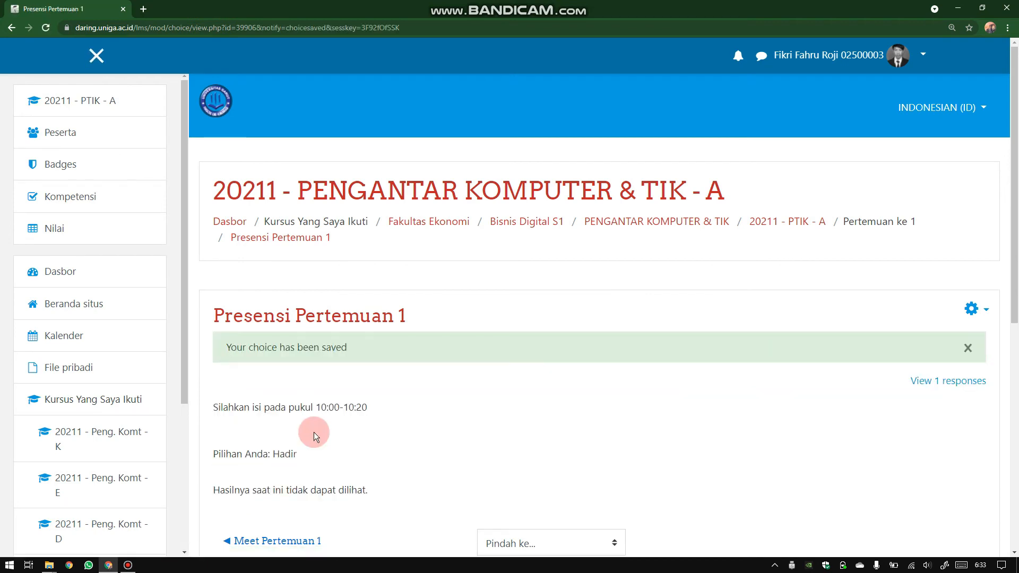
pyautogui.click(111, 101)
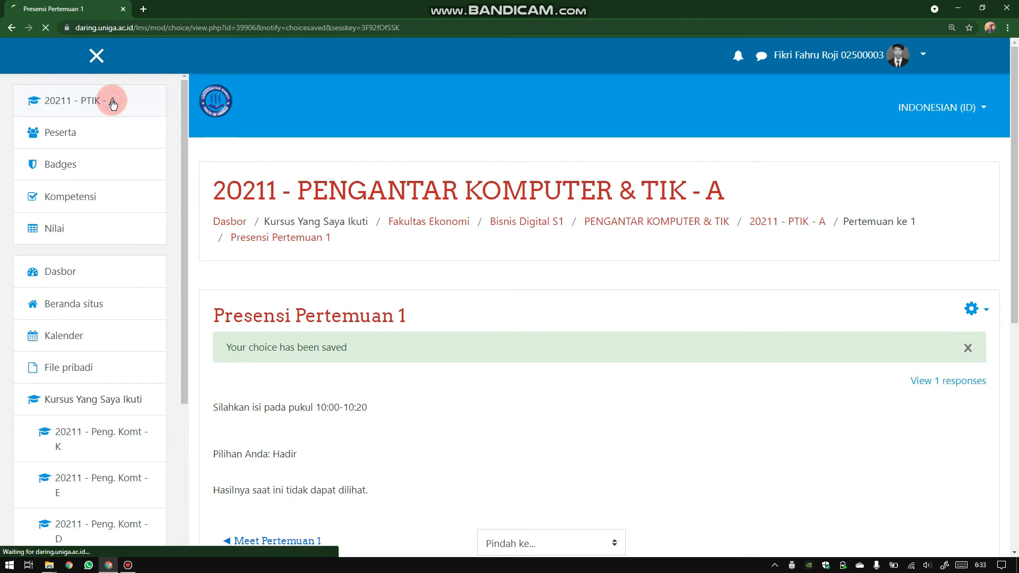
# Open Meet Pertemuan 1 from the course and join the meeting with camera and microphone turned off
pyautogui.scroll(-2, 427, 325)
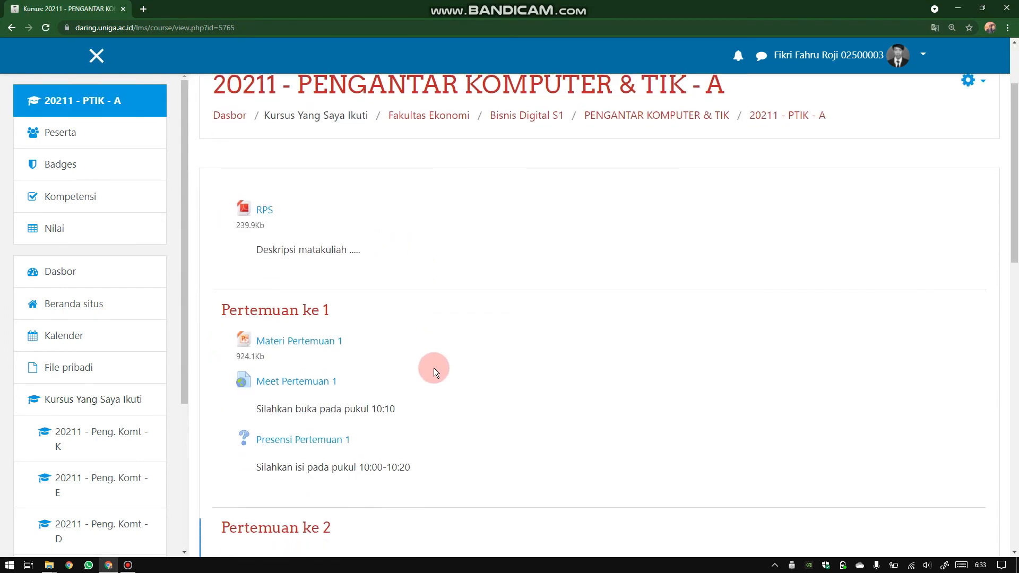
pyautogui.click(291, 387)
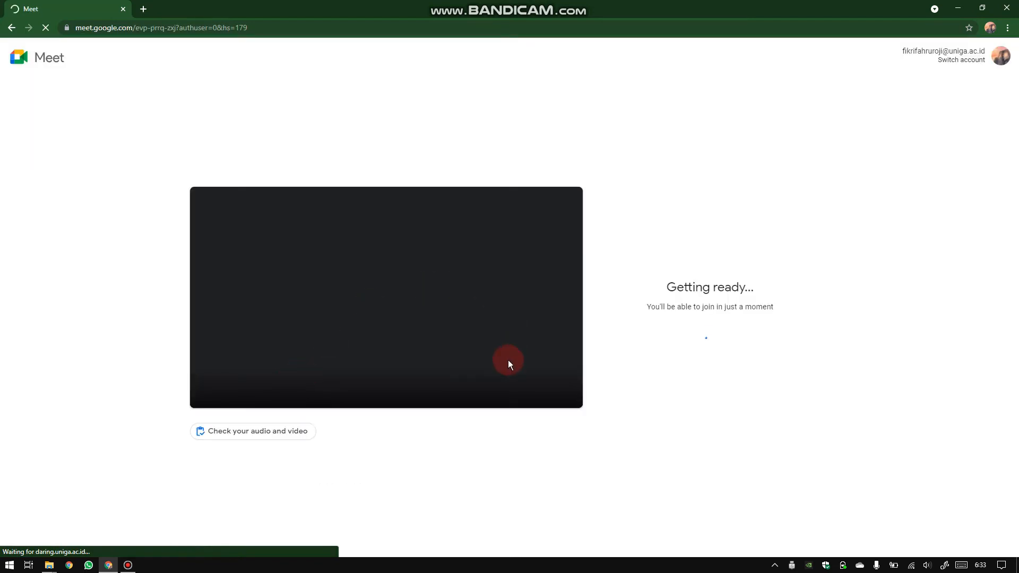
pyautogui.click(406, 397)
pyautogui.click(369, 400)
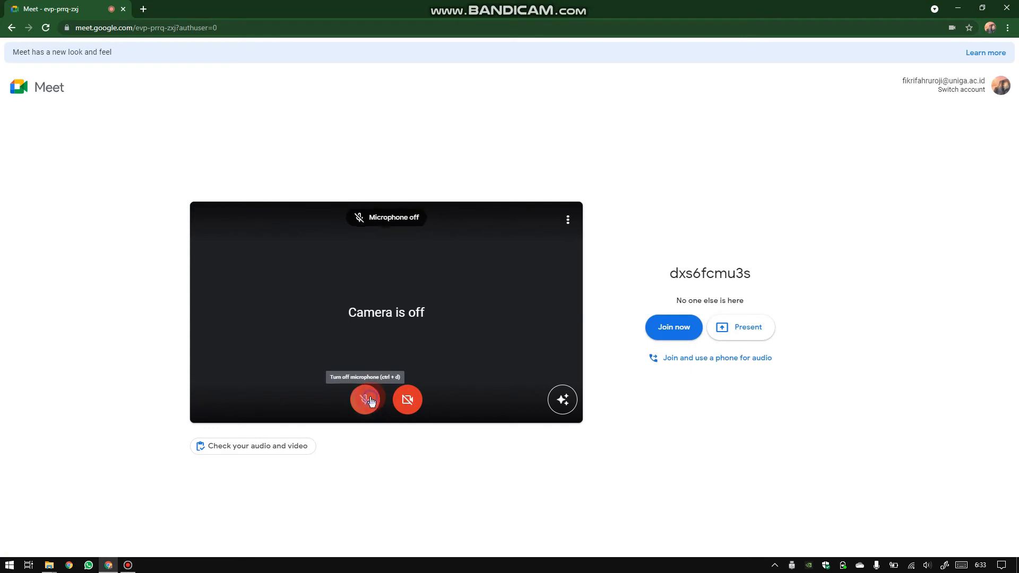
pyautogui.click(666, 329)
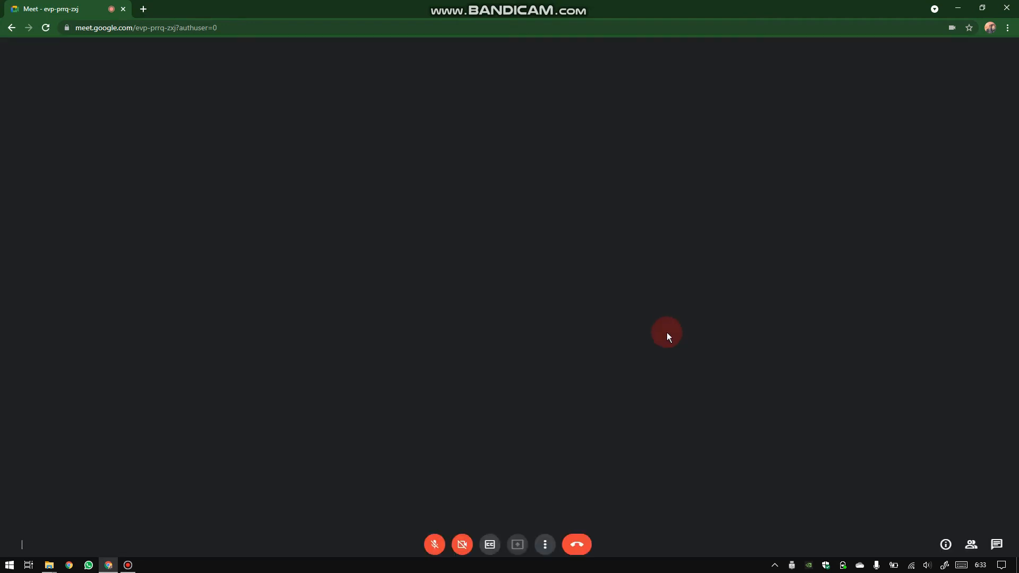
pyautogui.click(212, 84)
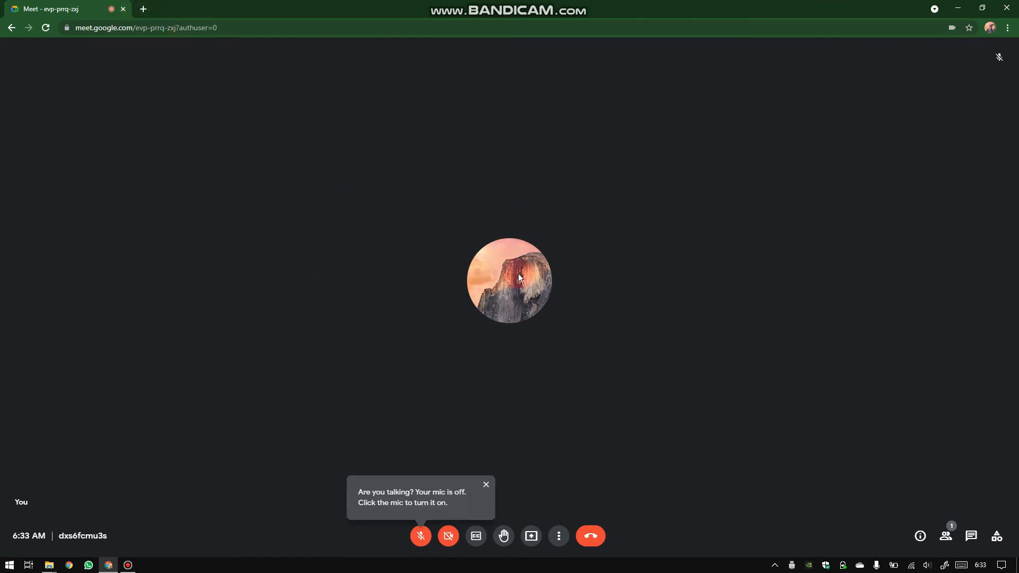
pyautogui.click(487, 485)
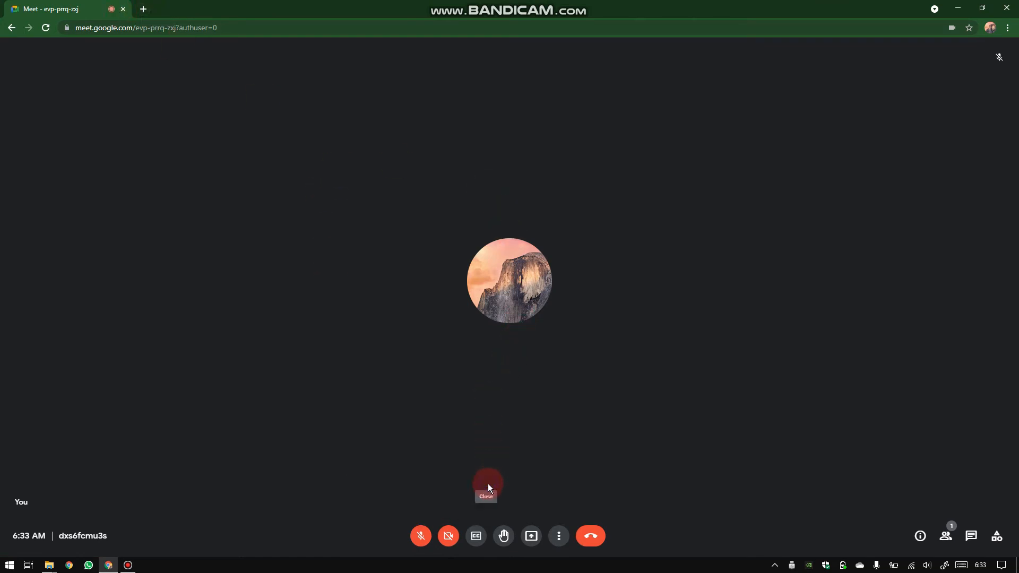
# Leave the meeting, reload daring.uniga.ac.id in a new browser tab, and open the 20211 - PTIK - A course
pyautogui.click(142, 9)
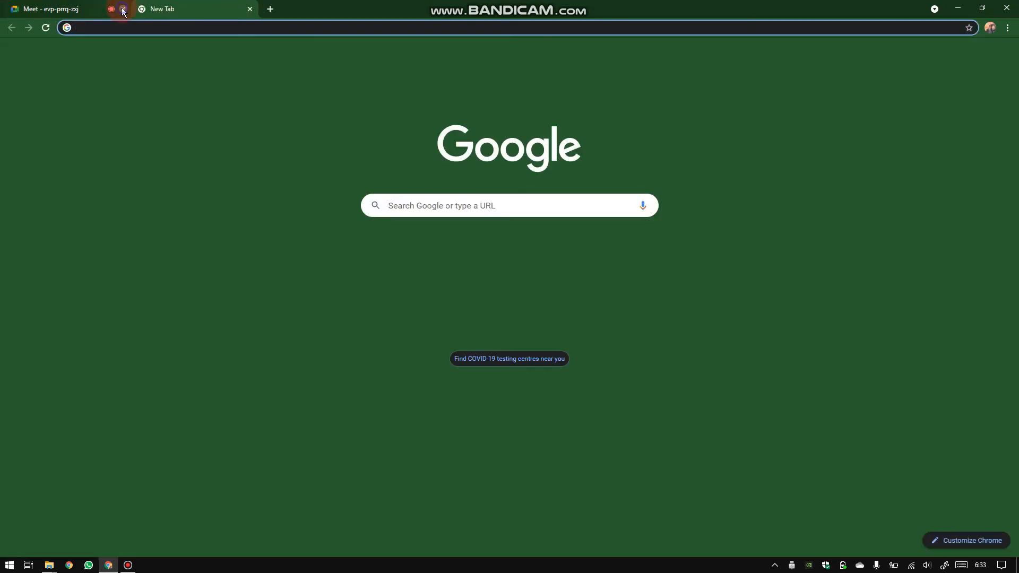
pyautogui.write('daring.uniga.ac.id')
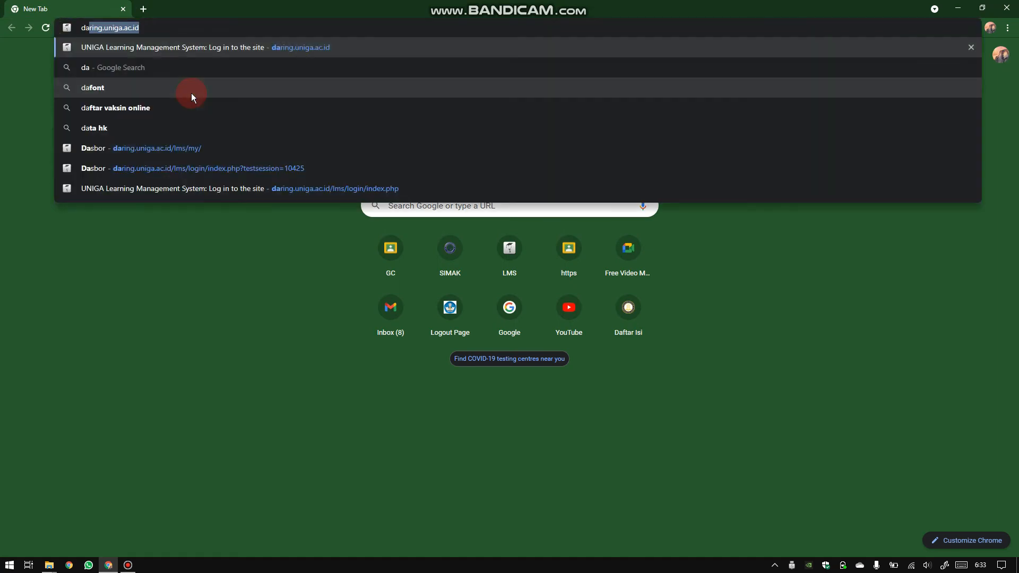
pyautogui.press('Return')
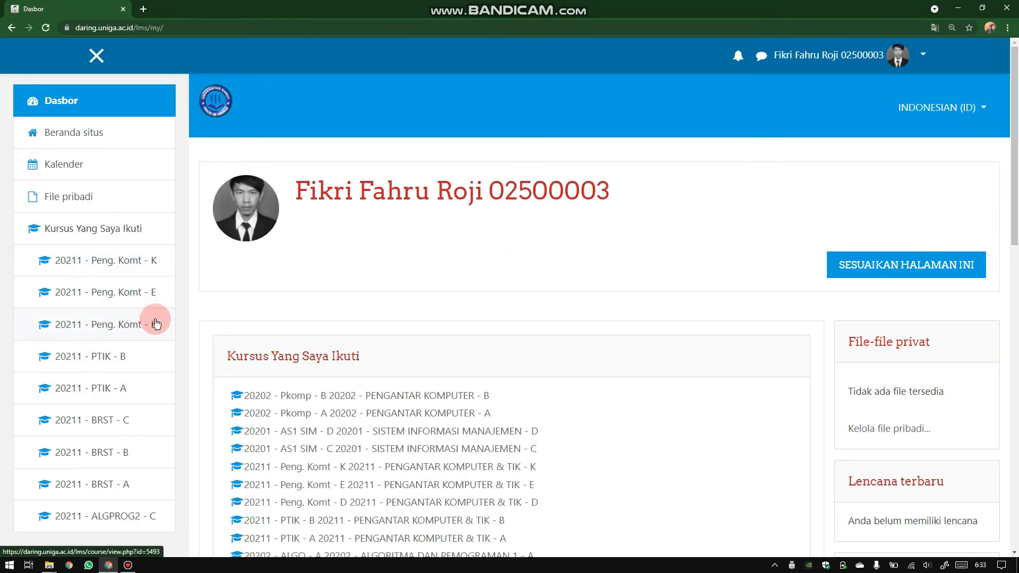
pyautogui.scroll(-3, 355, 413)
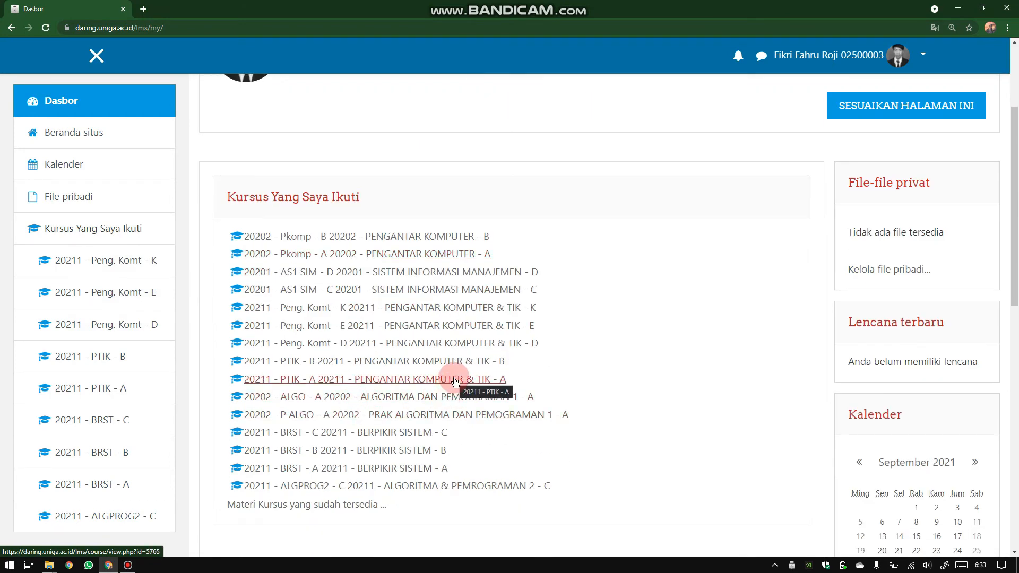
pyautogui.click(454, 380)
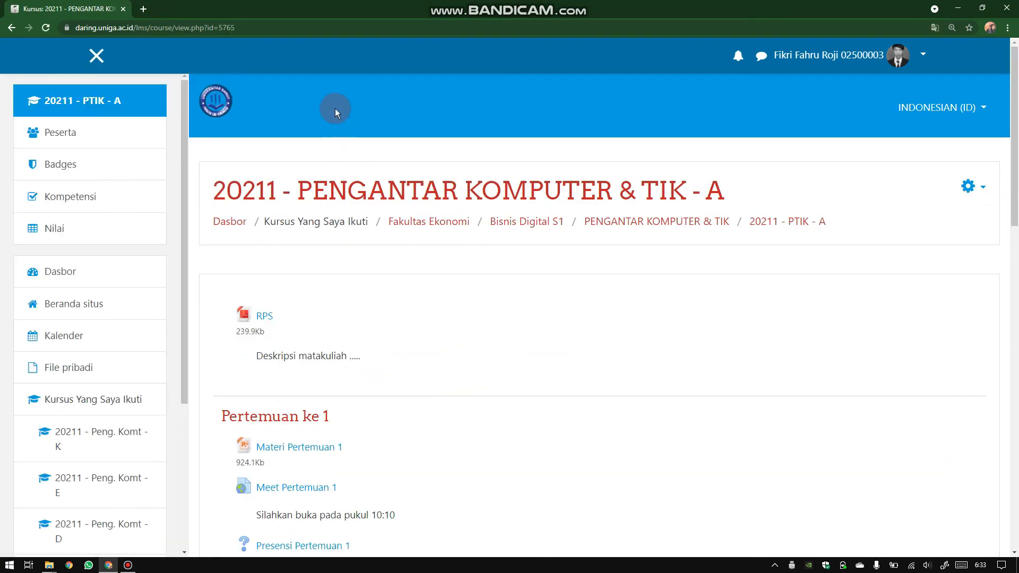
# Open google.com in a new browser tab, keeping the course page open
pyautogui.click(144, 9)
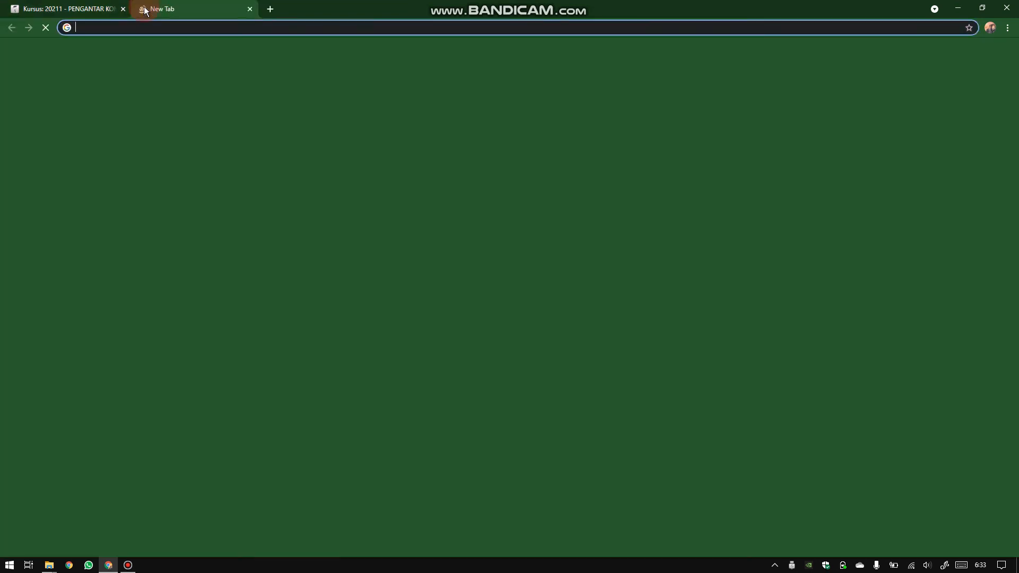
pyautogui.write('a')
pyautogui.press('BackSpace')
pyautogui.press('BackSpace')
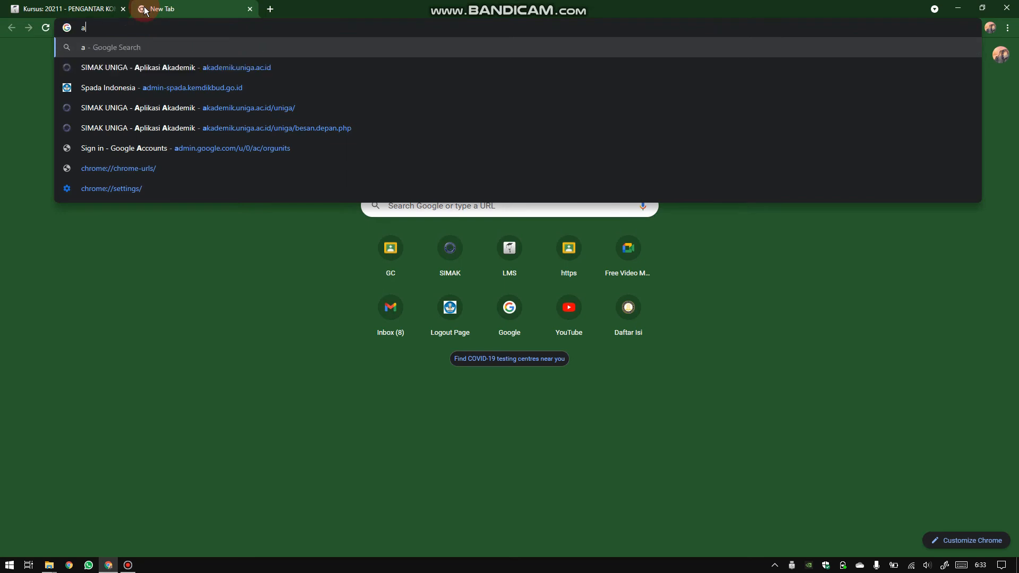
pyautogui.write('google.com')
pyautogui.press('Return')
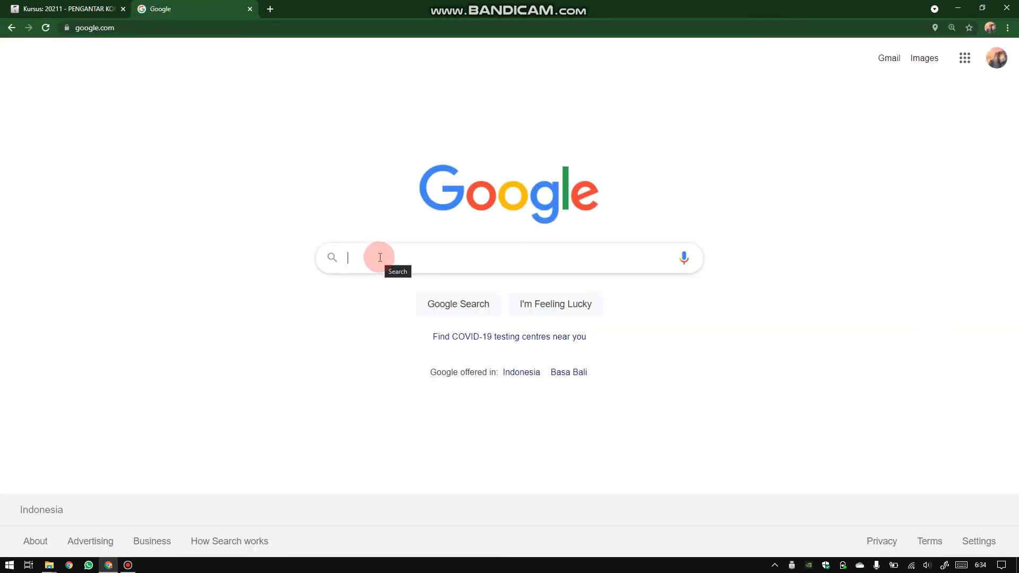
# Search Google for "simak uniga" and open the SIMAK UNIGA - Universitas Garut result
pyautogui.write('siamk')
pyautogui.press('BackSpace')
pyautogui.press('BackSpace')
pyautogui.press('BackSpace')
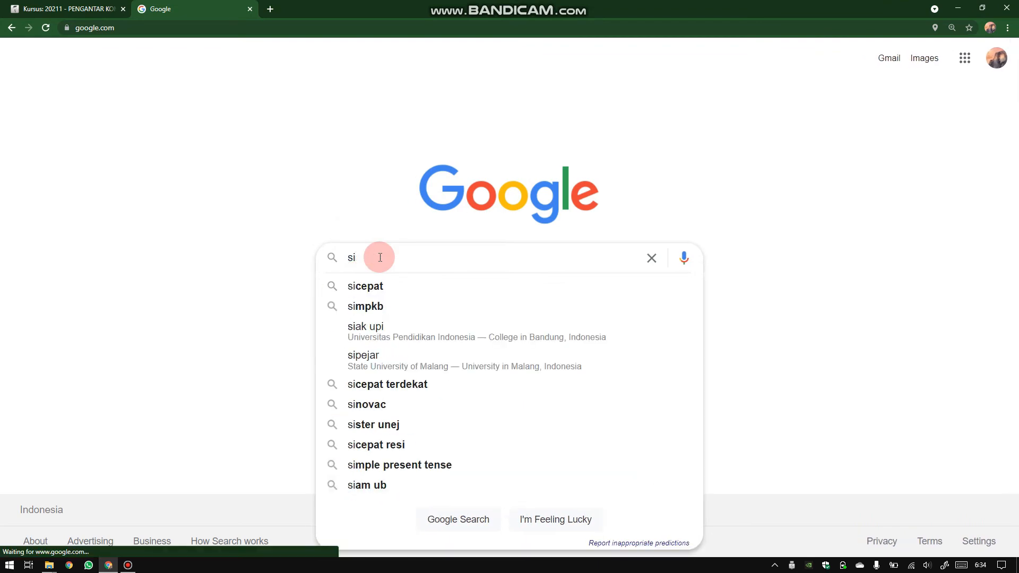
pyautogui.write('mak uniga')
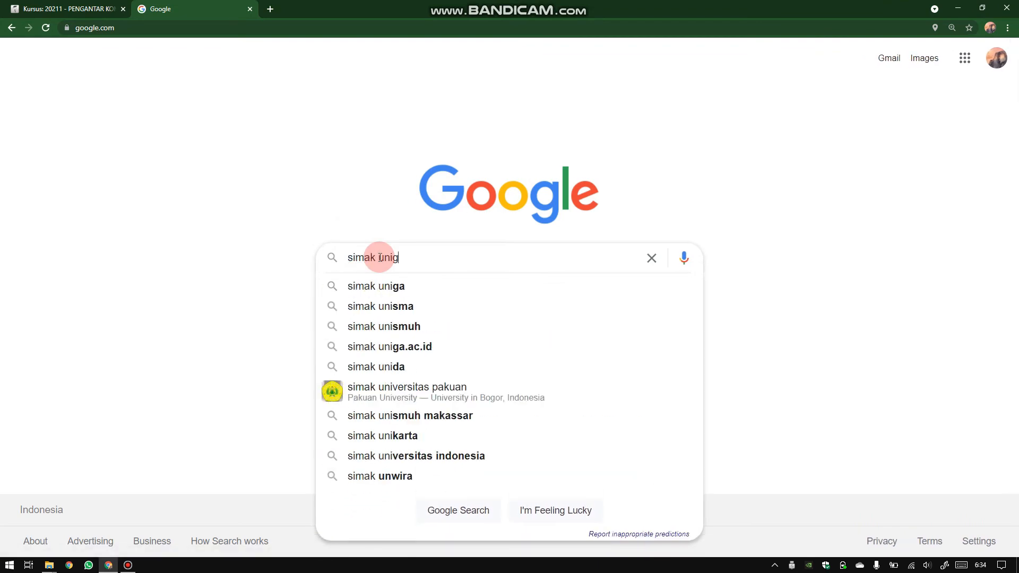
pyautogui.press('Return')
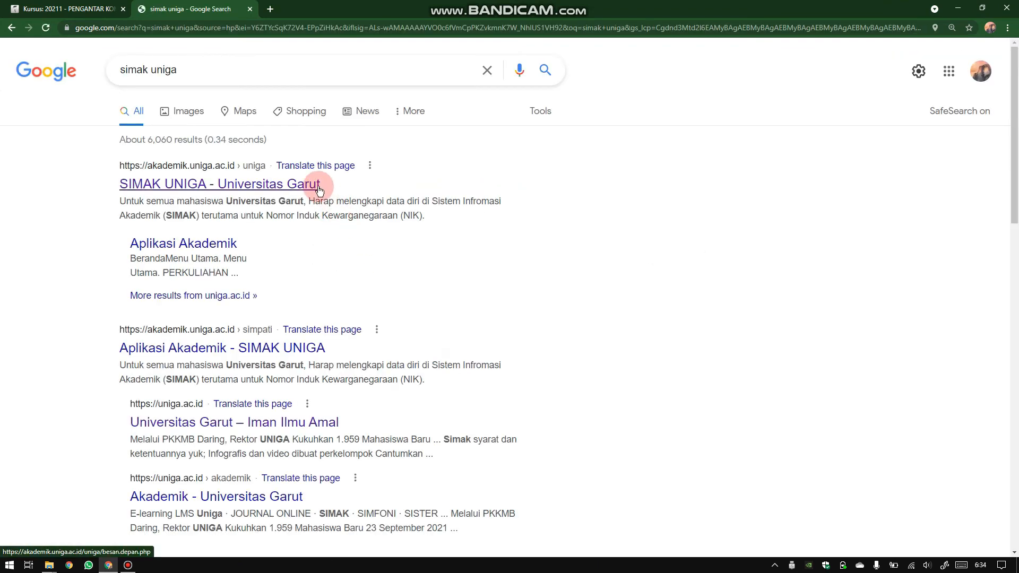
pyautogui.click(317, 185)
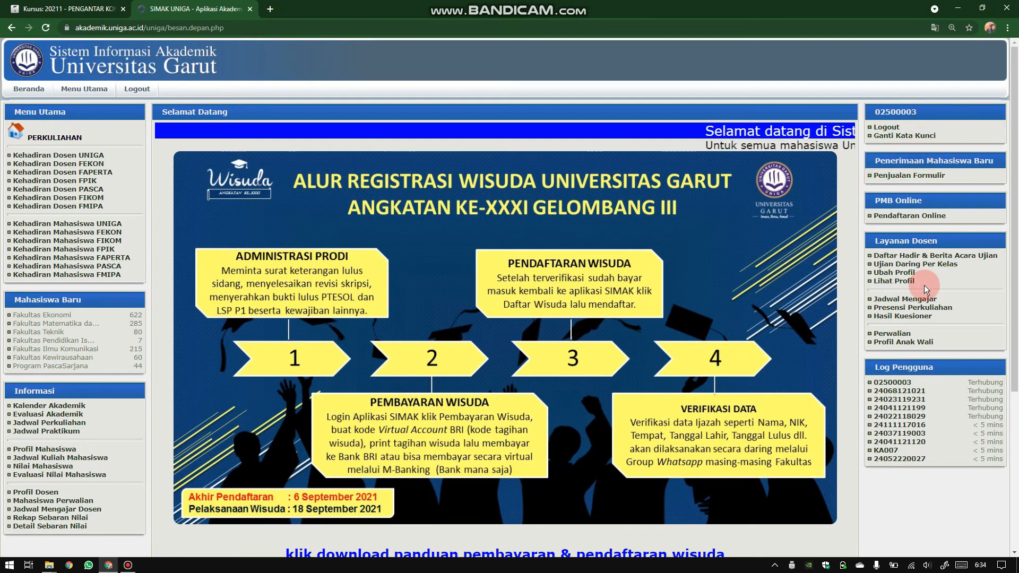
pyautogui.click(927, 263)
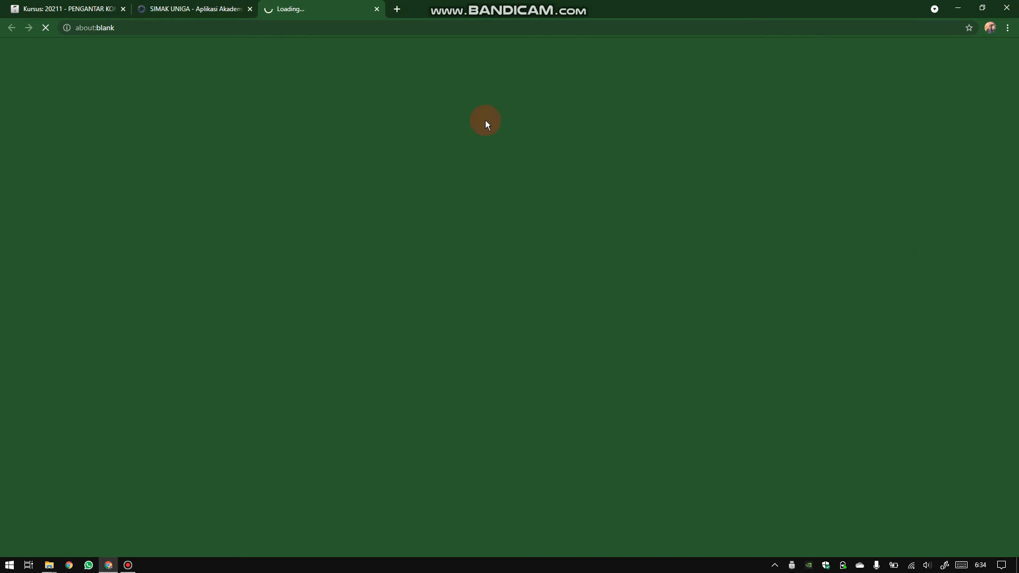
pyautogui.click(186, 9)
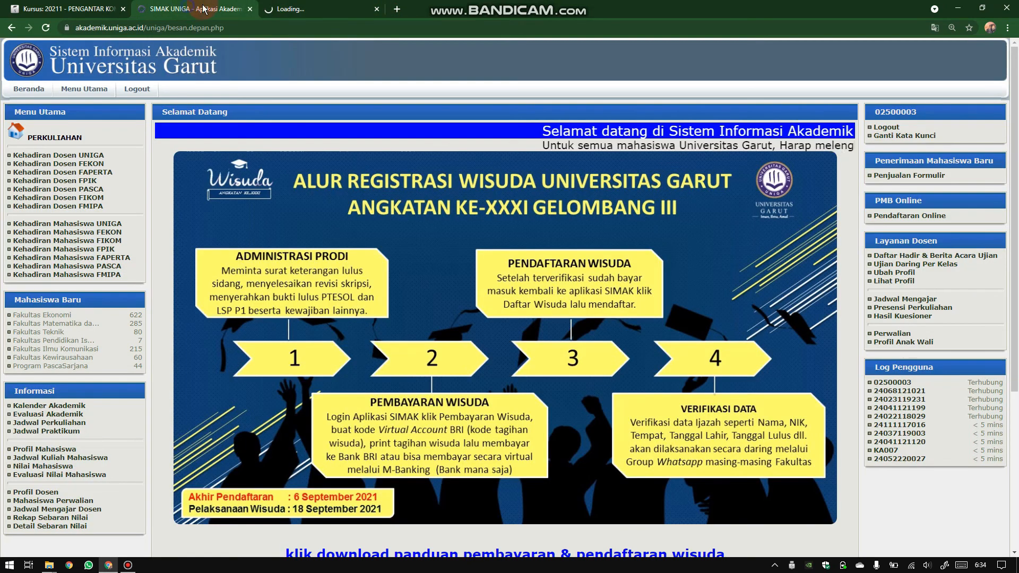
pyautogui.click(371, 9)
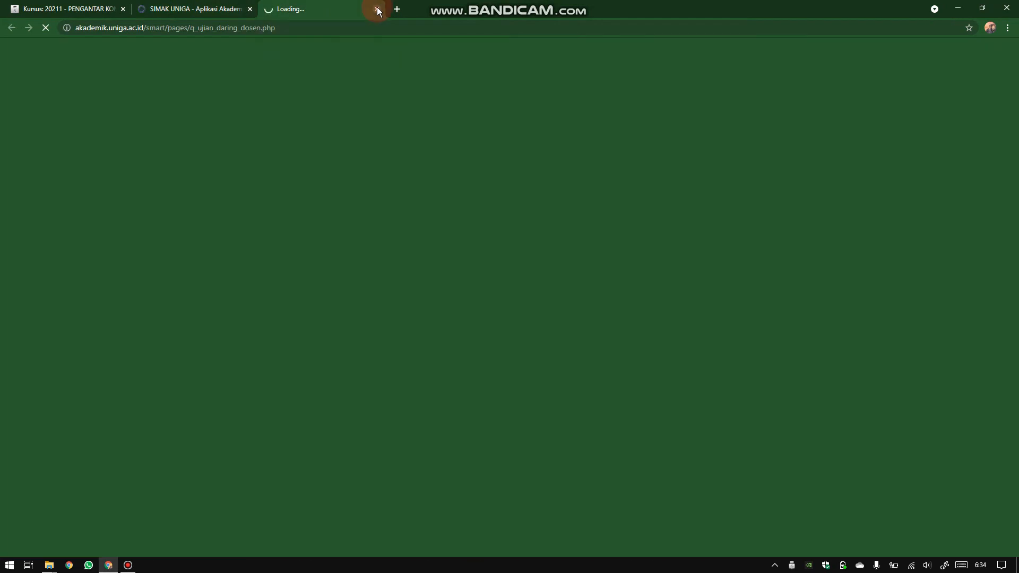
pyautogui.click(377, 9)
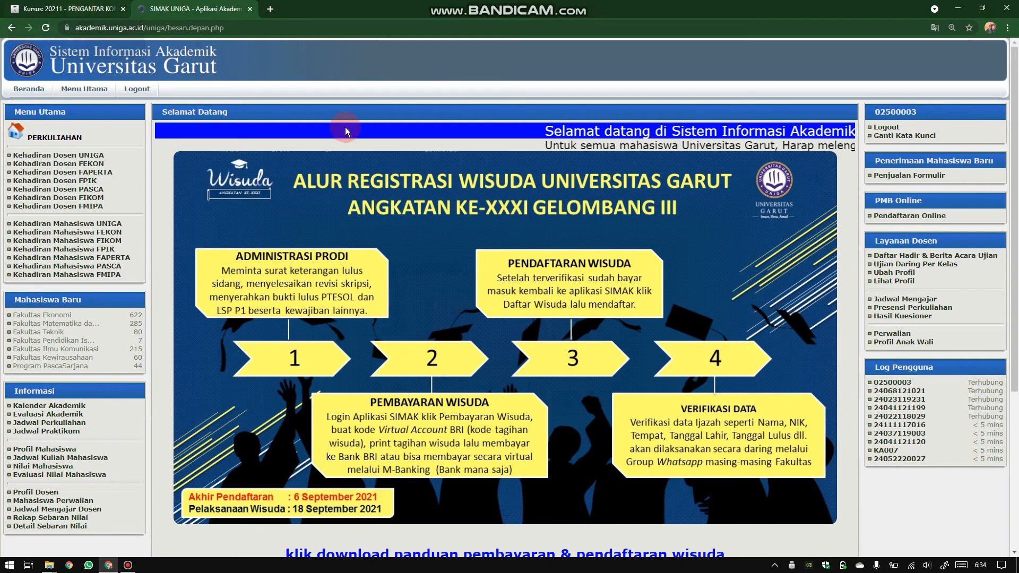
# Examine the lecturers' activity entries in Kehadiran Dosen UNIGA and return to the SIMAK home page
pyautogui.click(94, 155)
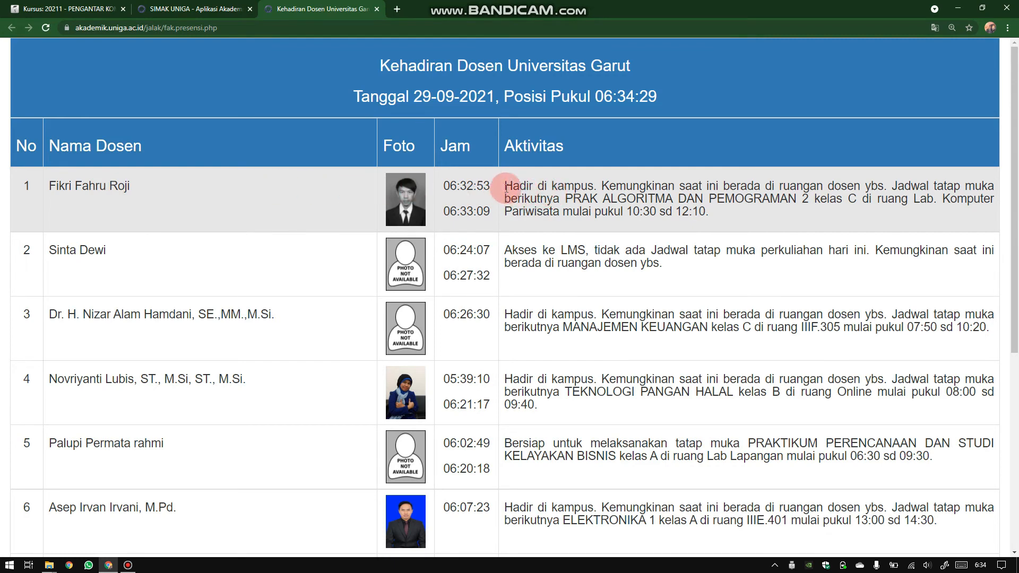
pyautogui.moveTo(505, 187); pyautogui.dragTo(877, 186)
pyautogui.moveTo(605, 201); pyautogui.dragTo(666, 212)
pyautogui.click(664, 211)
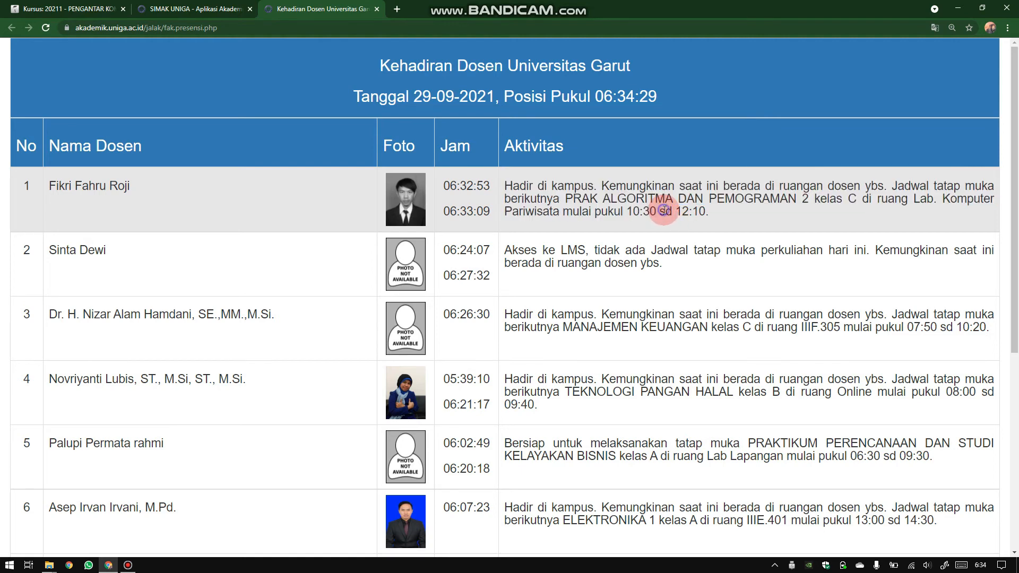
pyautogui.click(735, 254)
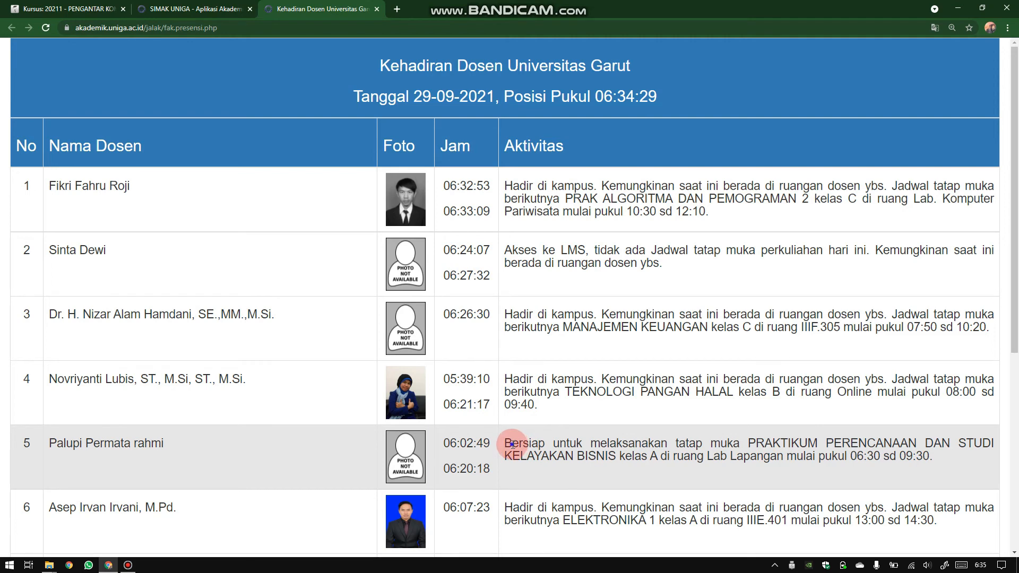
pyautogui.moveTo(512, 445); pyautogui.dragTo(758, 442)
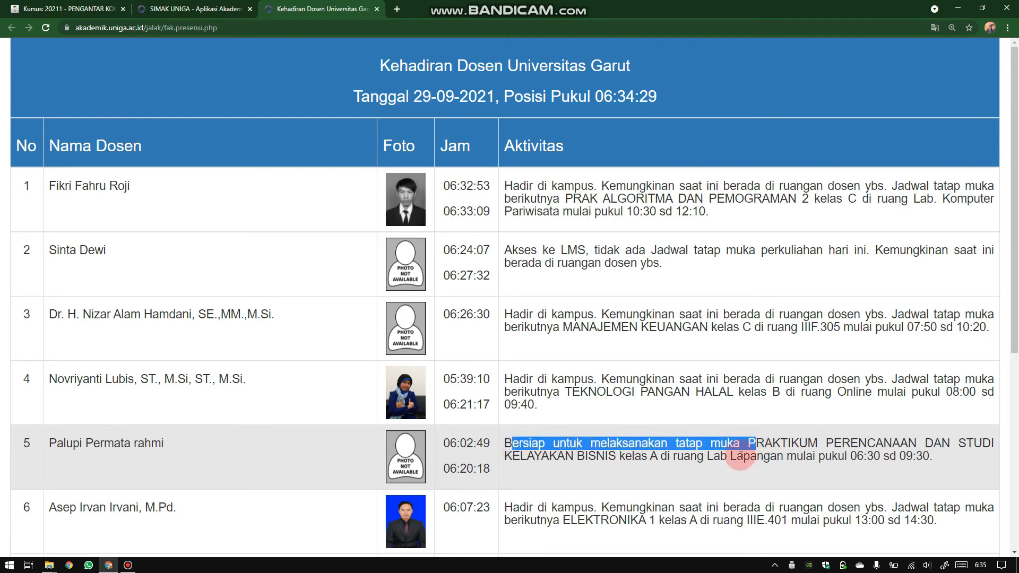
pyautogui.click(740, 455)
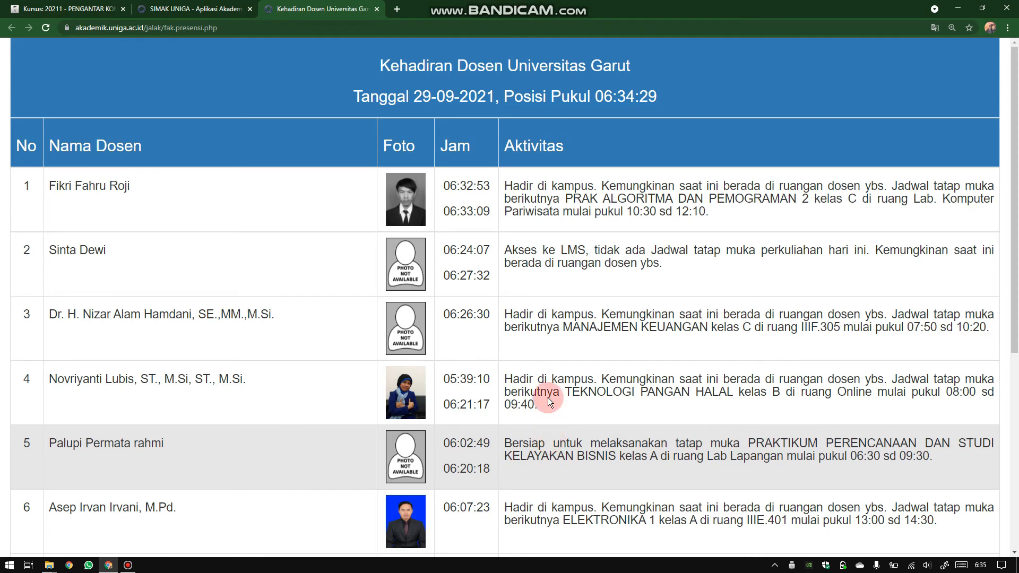
pyautogui.click(377, 10)
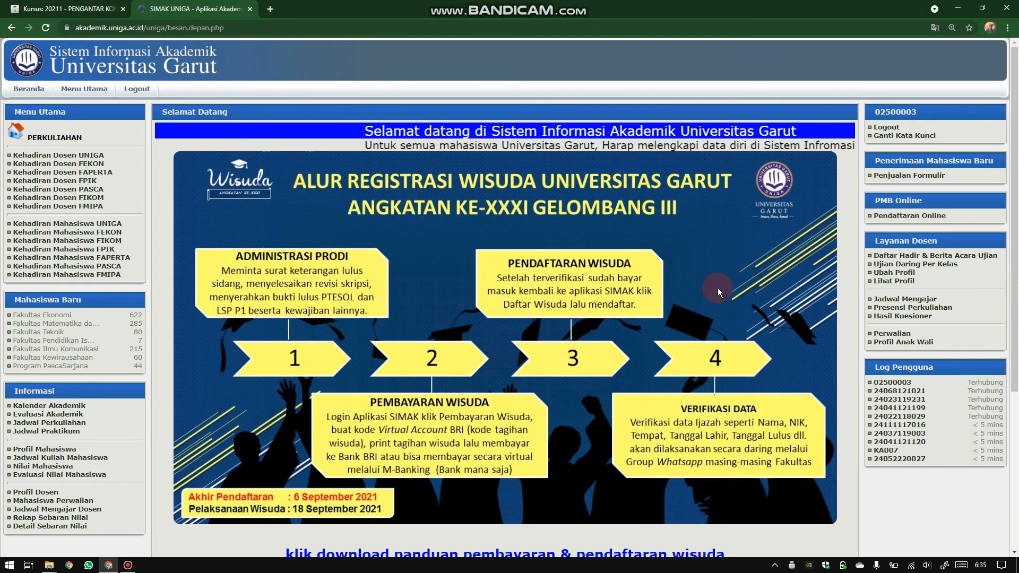
# In Presensi Perkuliahan, select the academic year 20211 - Semester Gasal 2021 - 2022 and the lecturer
pyautogui.click(942, 307)
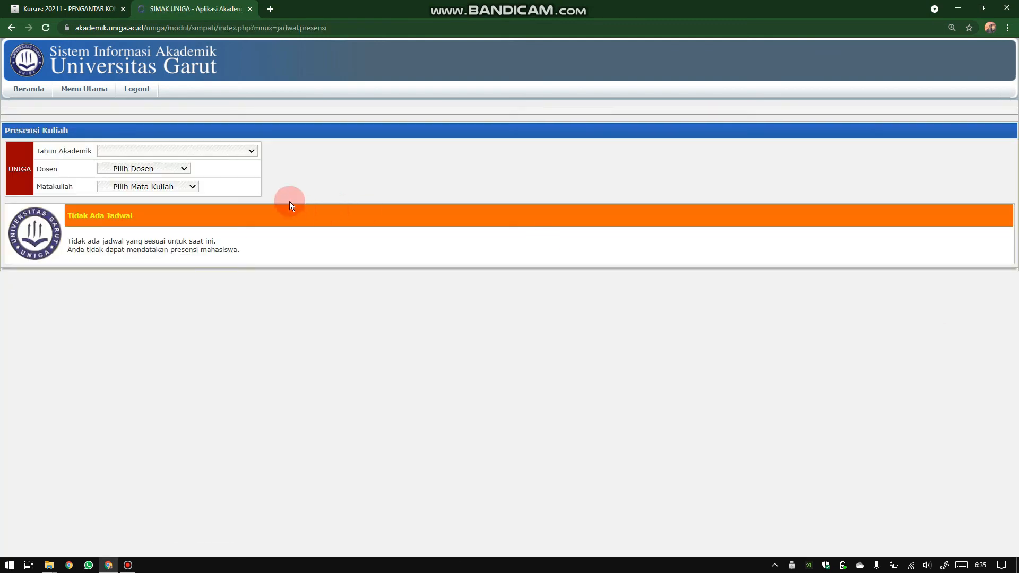
pyautogui.click(247, 151)
pyautogui.click(238, 176)
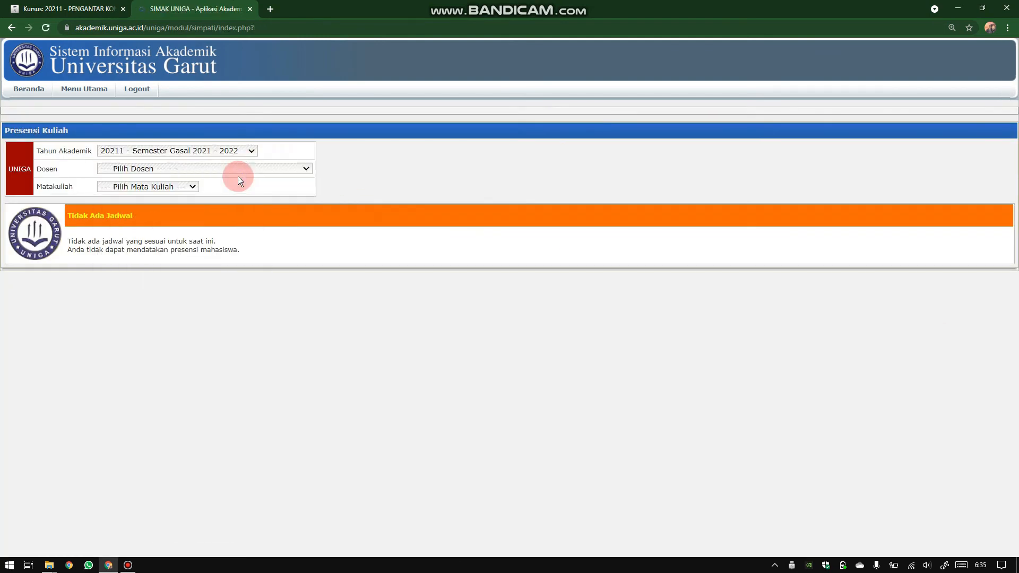
pyautogui.click(239, 166)
pyautogui.click(239, 193)
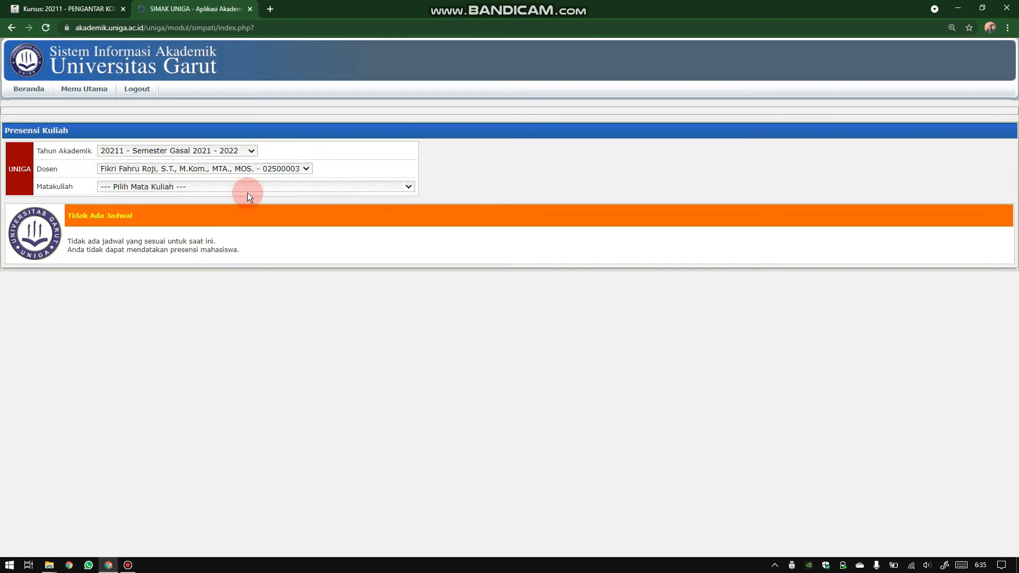
# Select the course MBD2510122 - PENGANTAR KOMPUTER & TIK - B (Selasa - 13:15) and open the student attendance list of its 28-09-2021 meeting
pyautogui.click(311, 188)
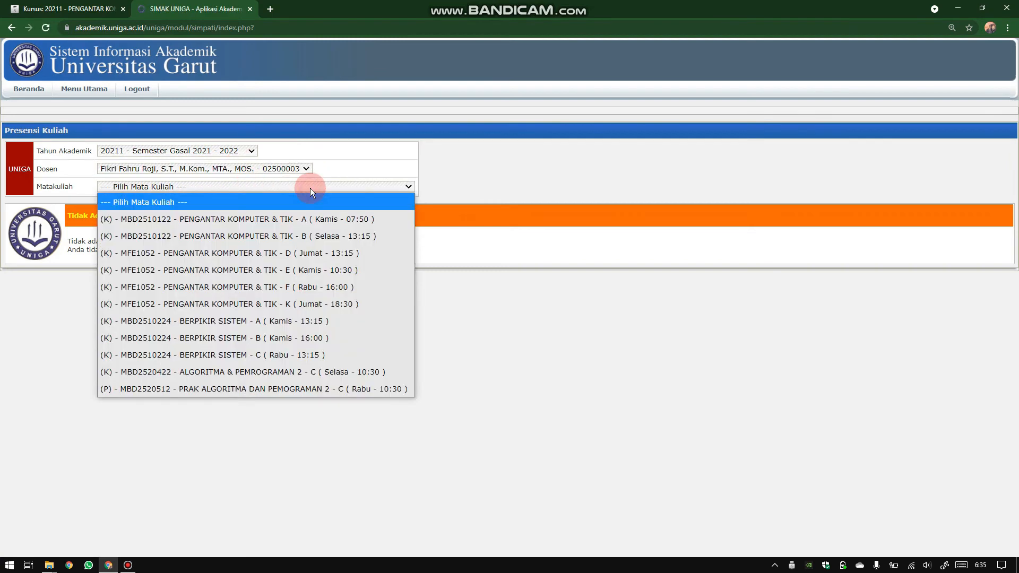
pyautogui.click(312, 235)
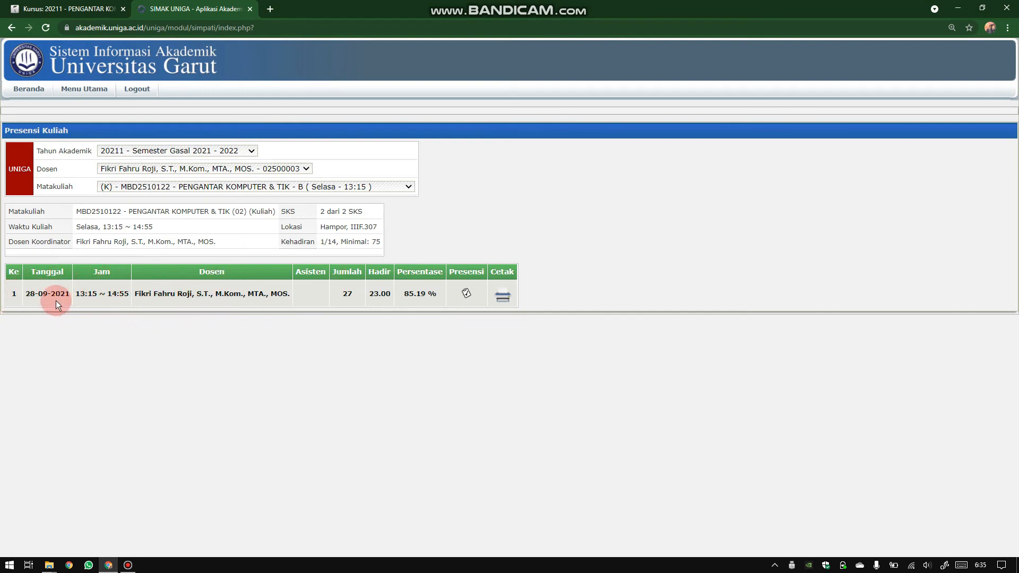
pyautogui.click(469, 300)
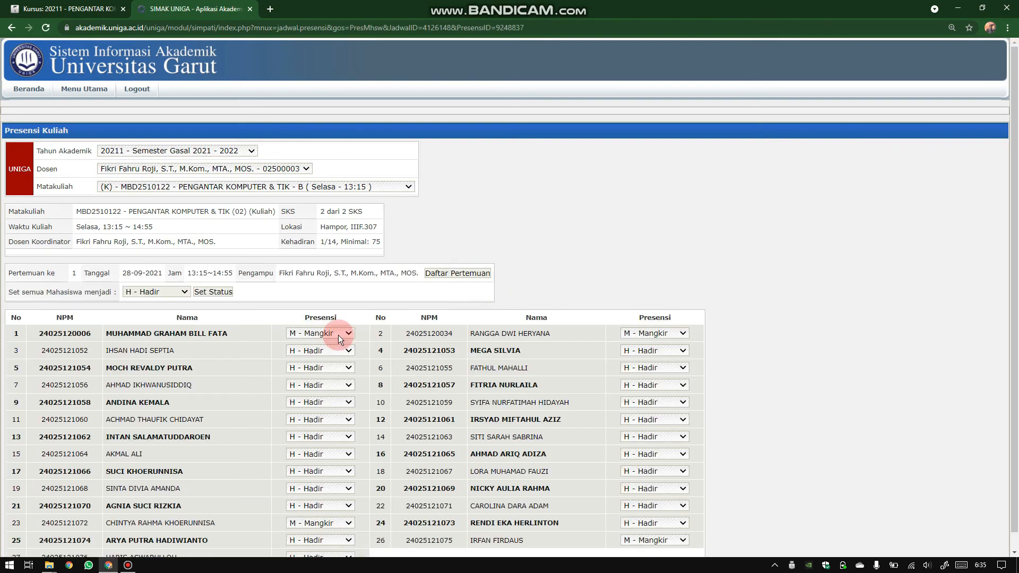
pyautogui.scroll(-1, 337, 333)
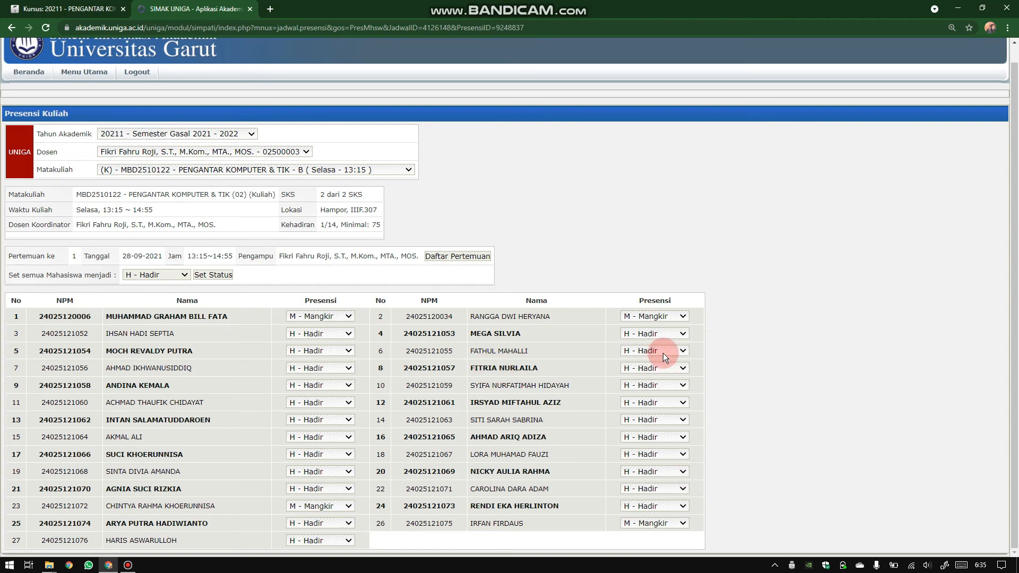
# Return to the meeting list in SIMAK and review the Presensi Pertemuan 1 item and its filling time in the 20211 - PTIK - A LMS course
pyautogui.click(454, 259)
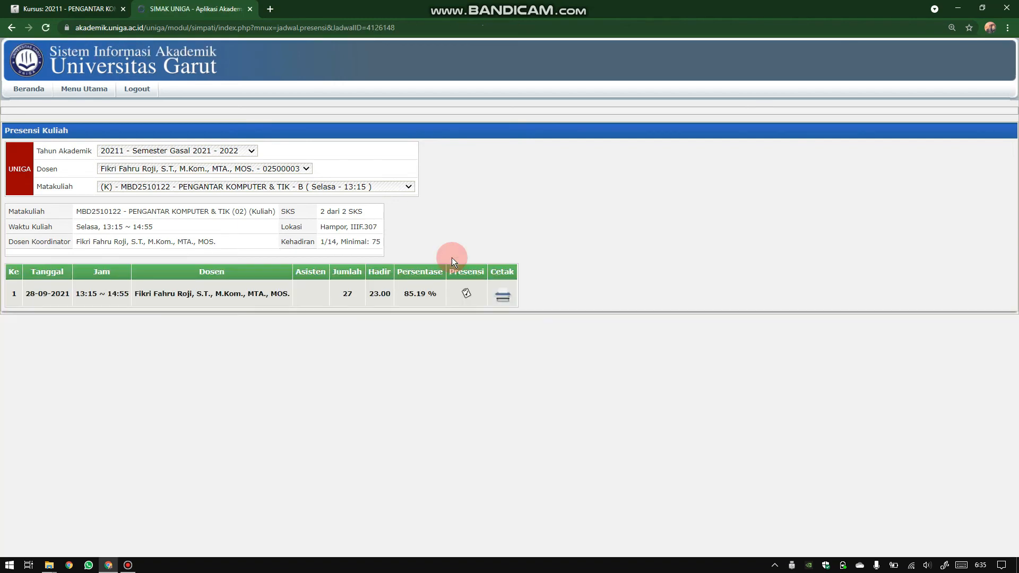
pyautogui.hotkey('ctrl', 'Tab')
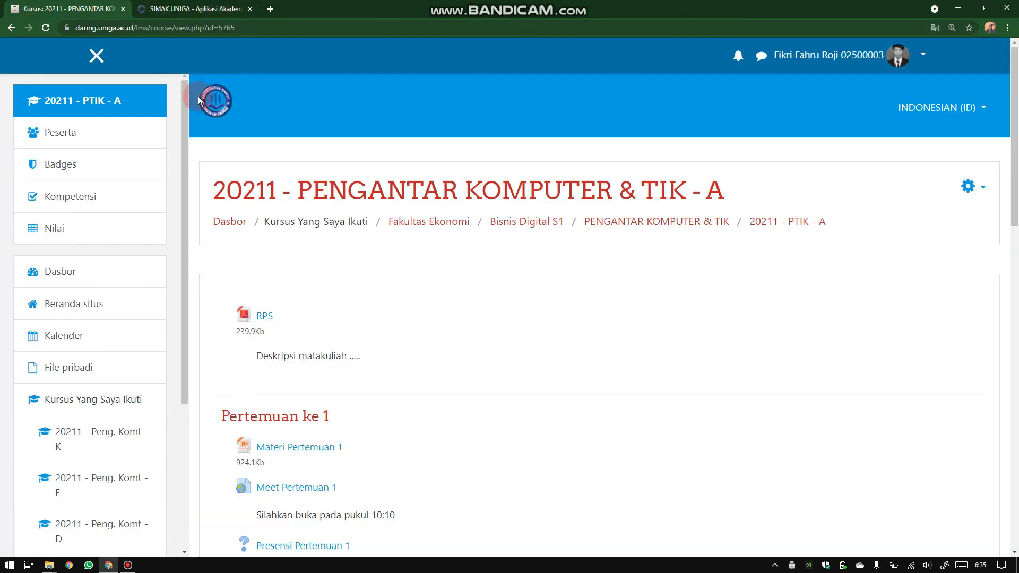
pyautogui.scroll(-3, 327, 289)
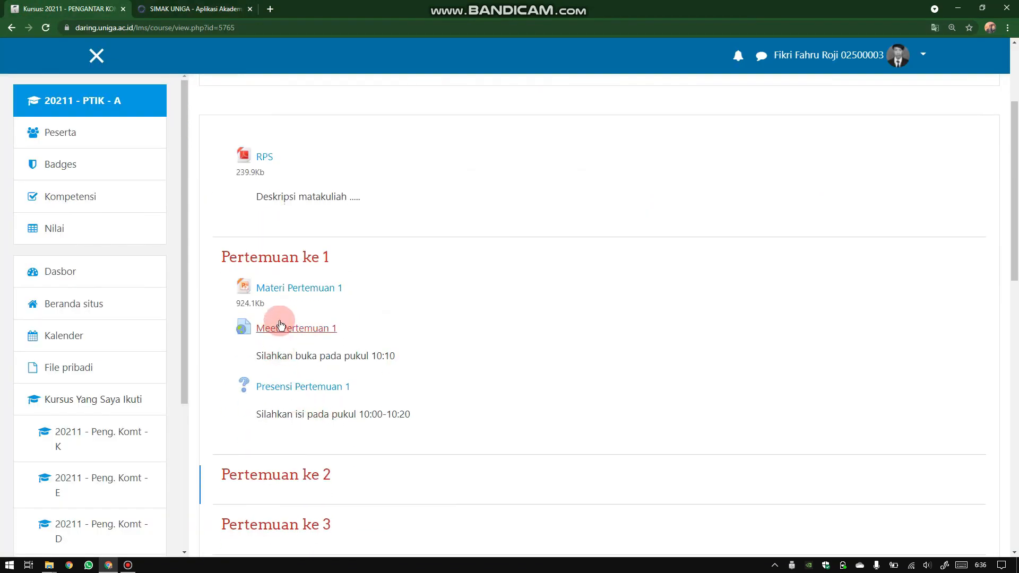
pyautogui.click(287, 383)
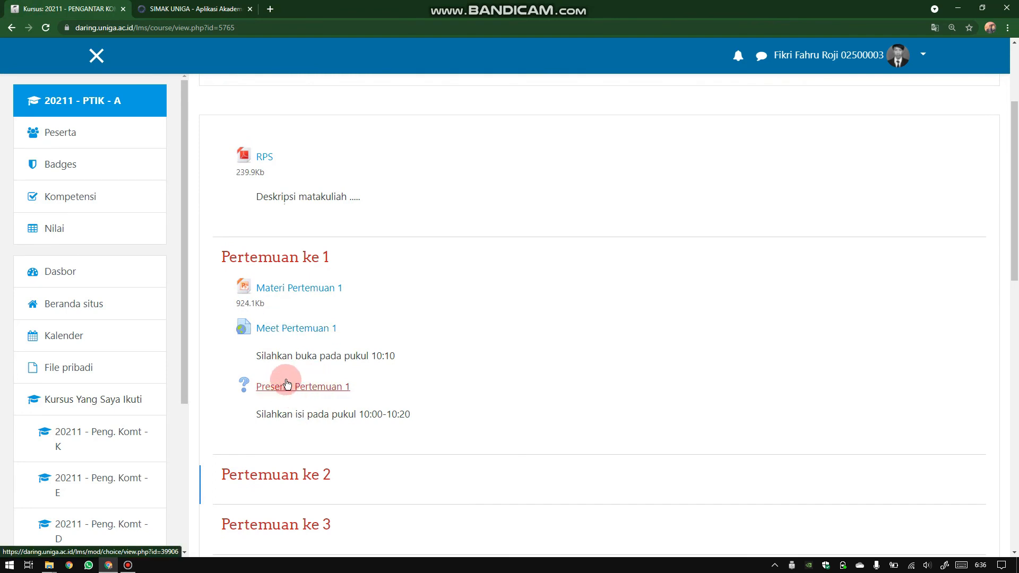
pyautogui.click(311, 404)
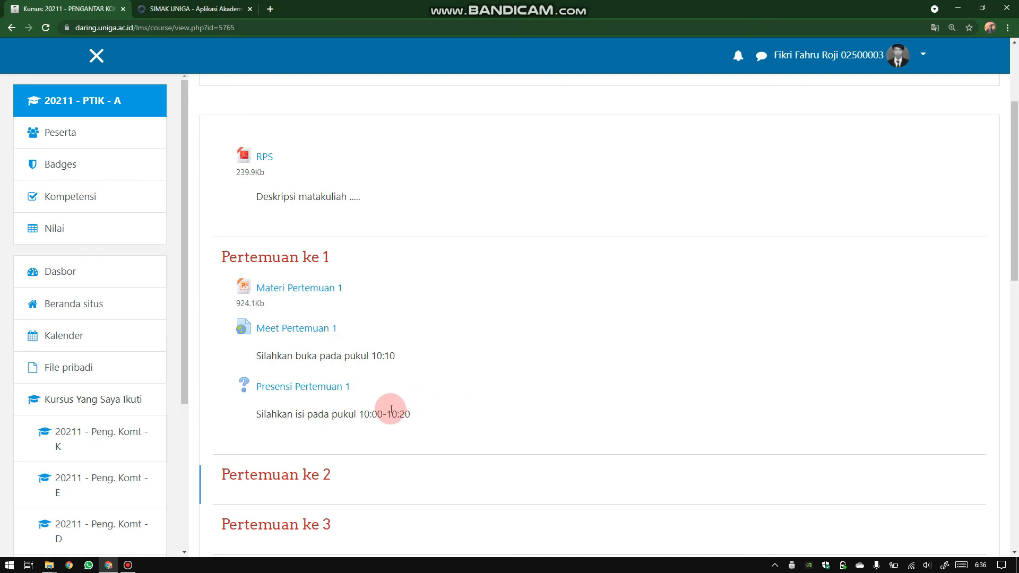
pyautogui.scroll(1, 391, 407)
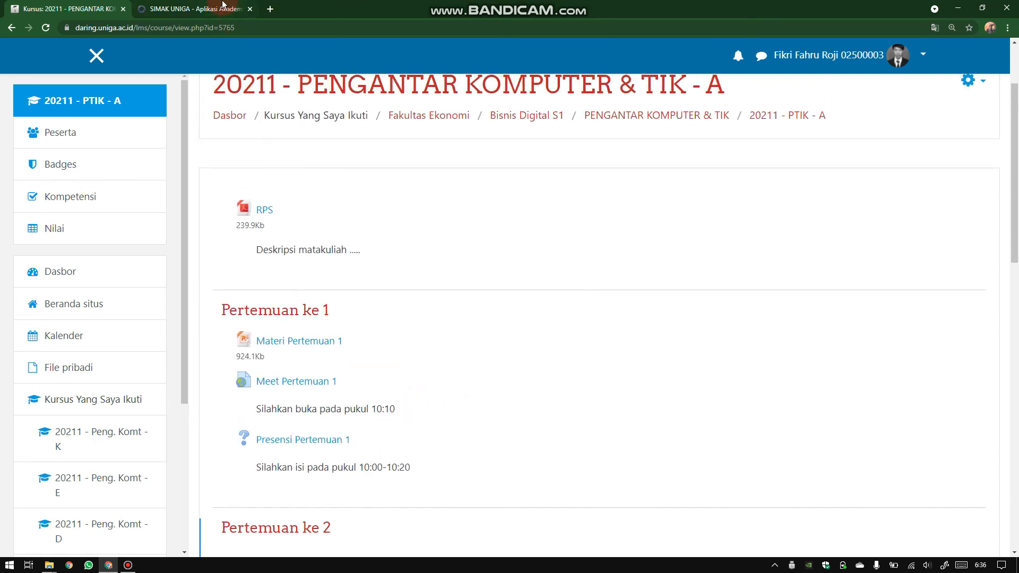
# Switch back to SIMAK, open the printable attendance list of the 28-09-2021 meeting and enlarge it for reading
pyautogui.click(223, 8)
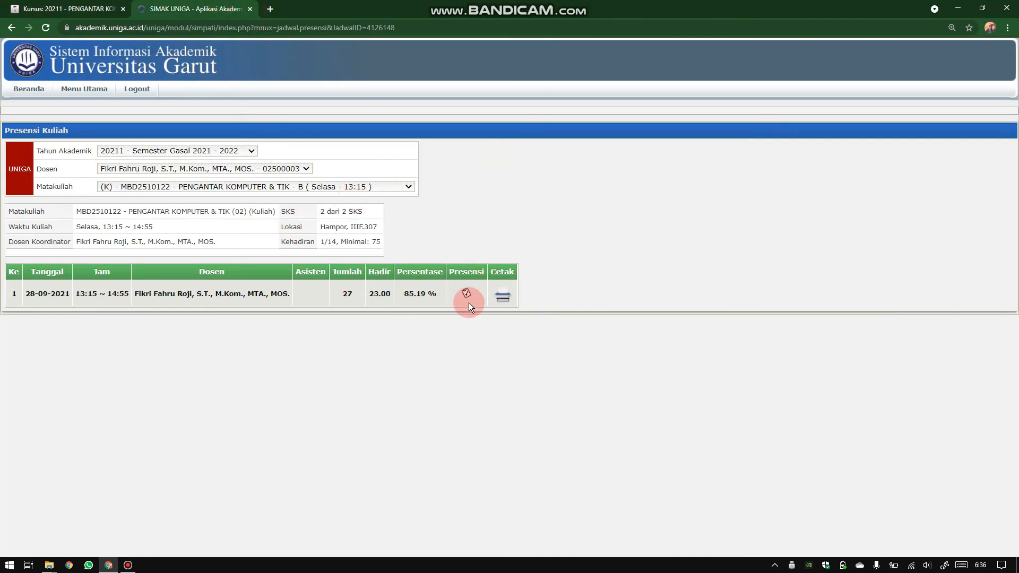
pyautogui.click(504, 303)
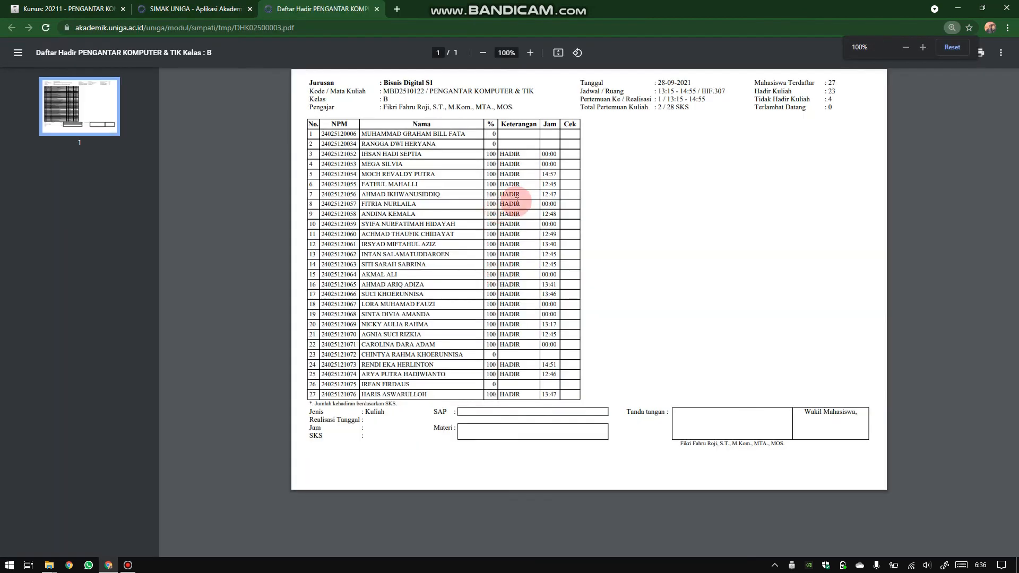
pyautogui.scroll(5, 518, 201)
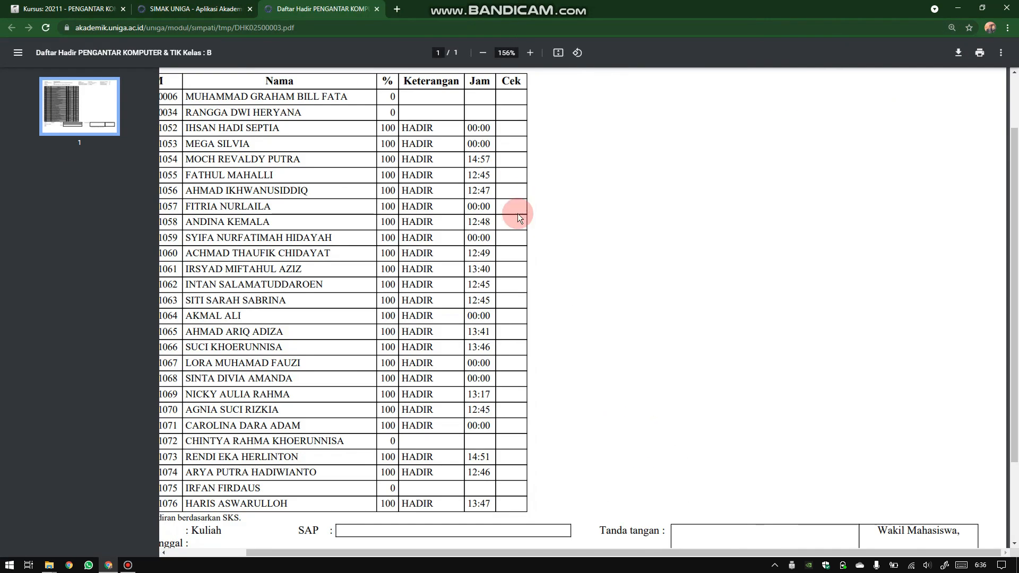
pyautogui.moveTo(699, 552); pyautogui.dragTo(610, 546)
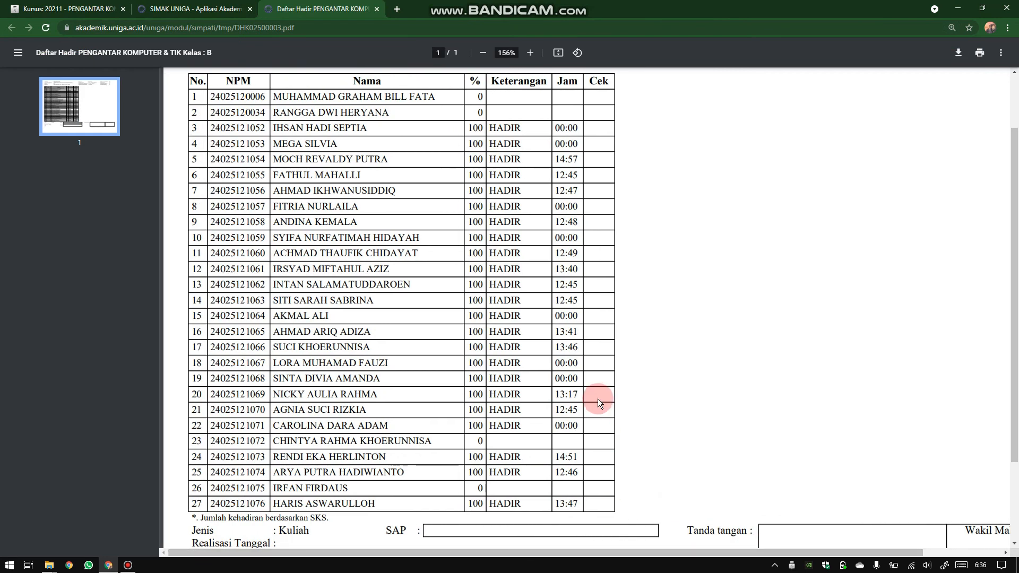
pyautogui.scroll(2, 599, 396)
pyautogui.scroll(1, 598, 396)
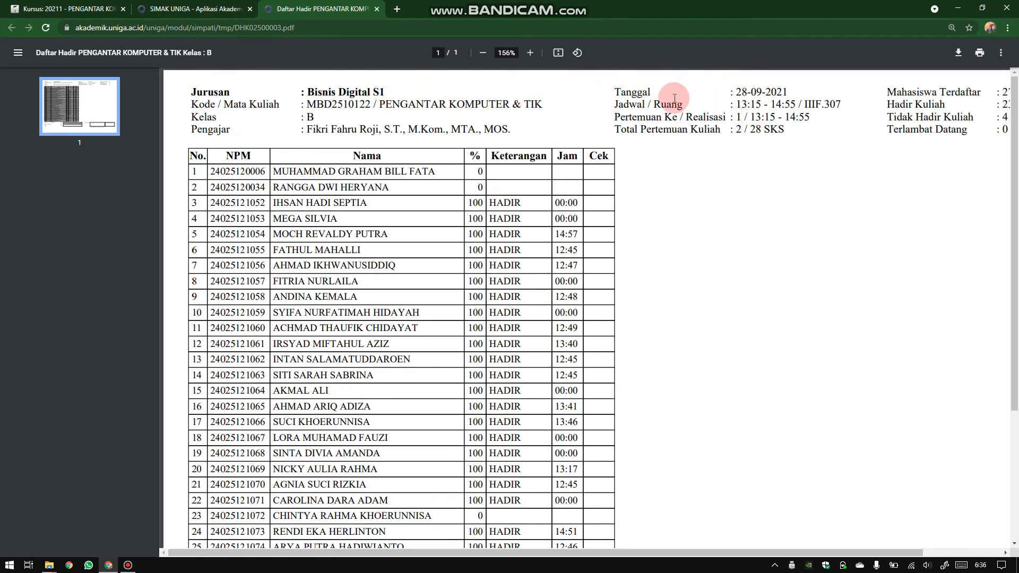
# Examine the meeting date and the realised lecture time in the header of the printed attendance list
pyautogui.moveTo(739, 91); pyautogui.dragTo(794, 97)
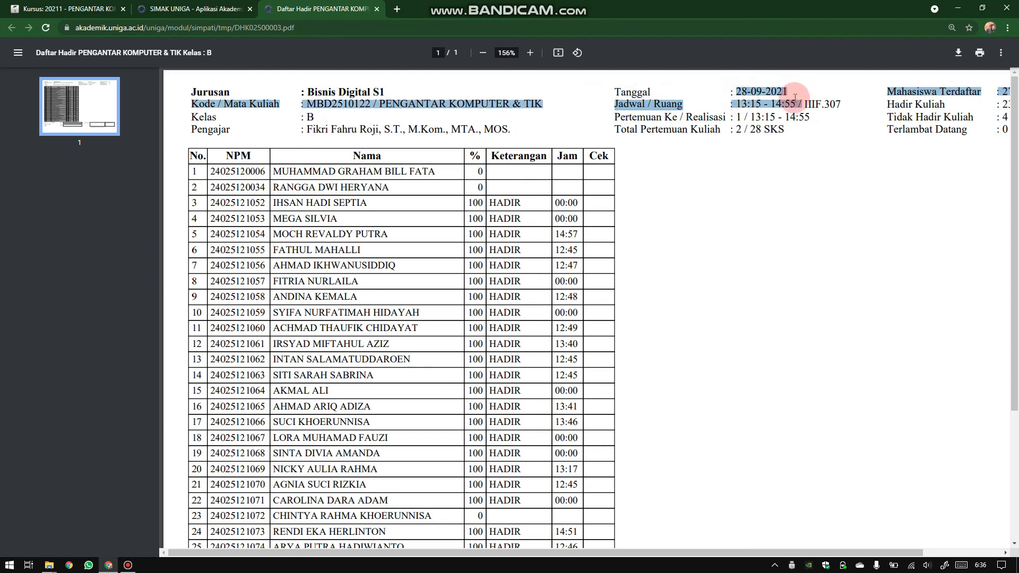
pyautogui.click(754, 123)
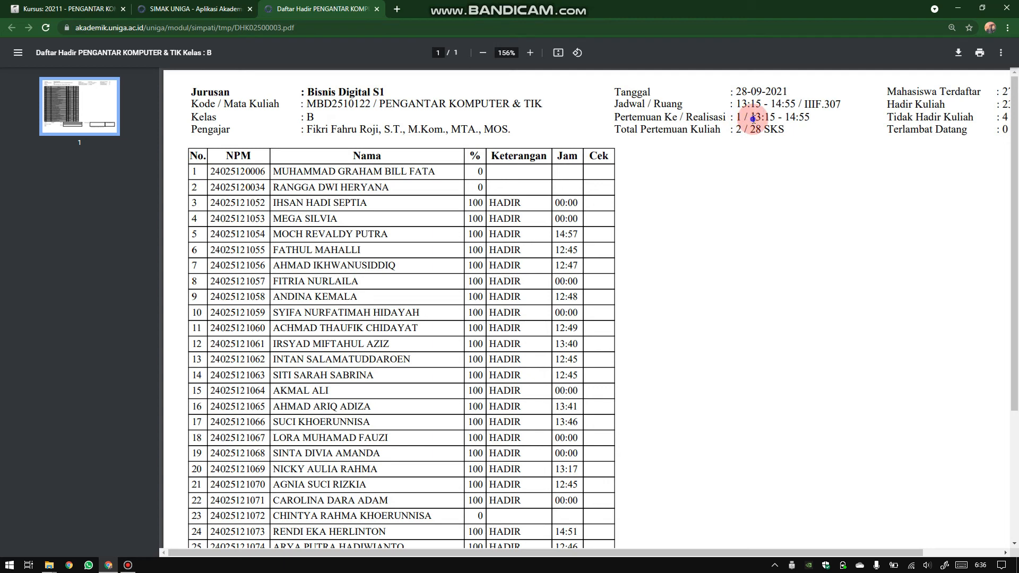
pyautogui.moveTo(753, 119); pyautogui.dragTo(809, 118)
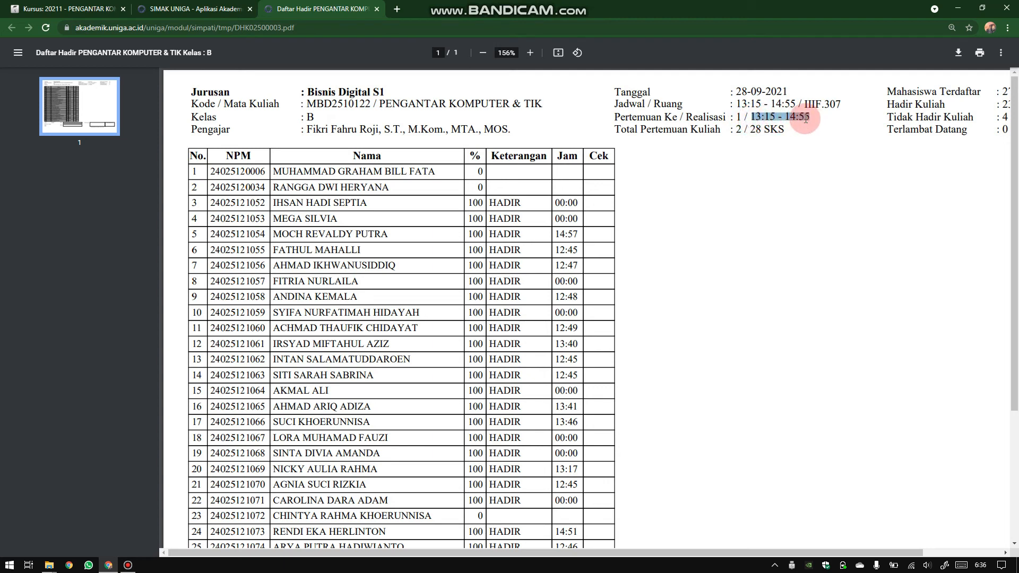
pyautogui.click(806, 119)
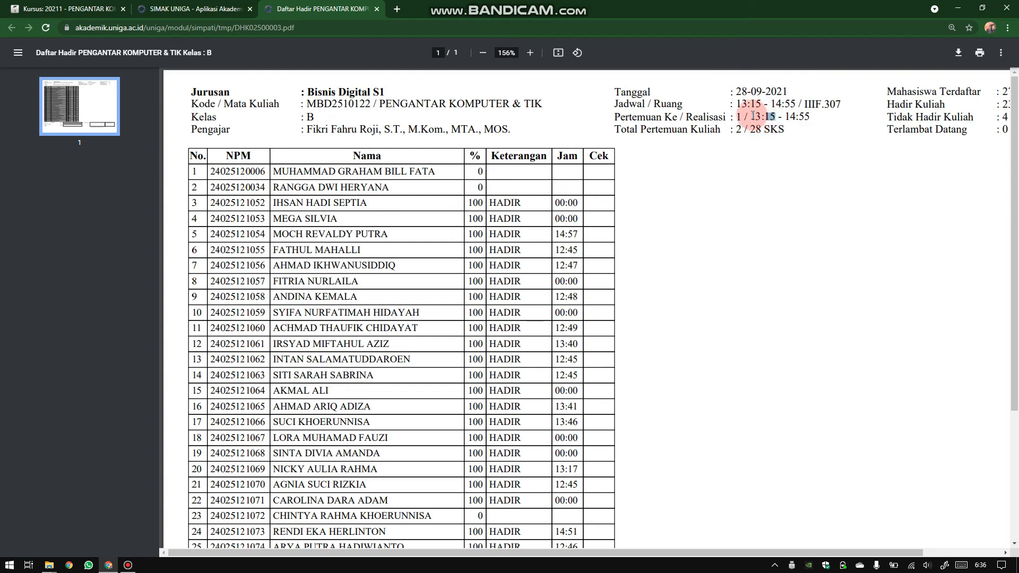
pyautogui.doubleClick(753, 116)
pyautogui.moveTo(772, 115); pyautogui.dragTo(776, 115)
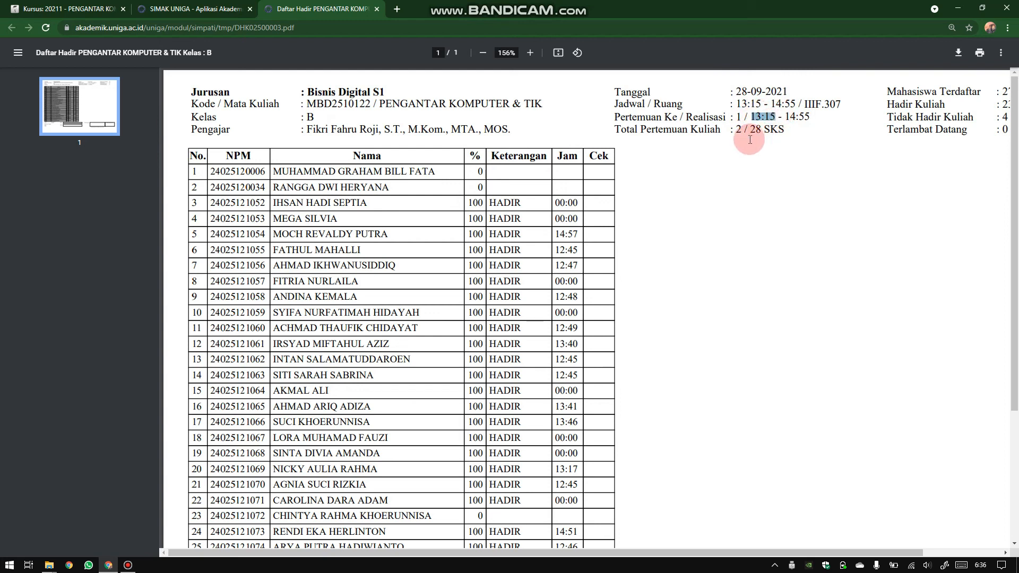
pyautogui.scroll(-1, 755, 135)
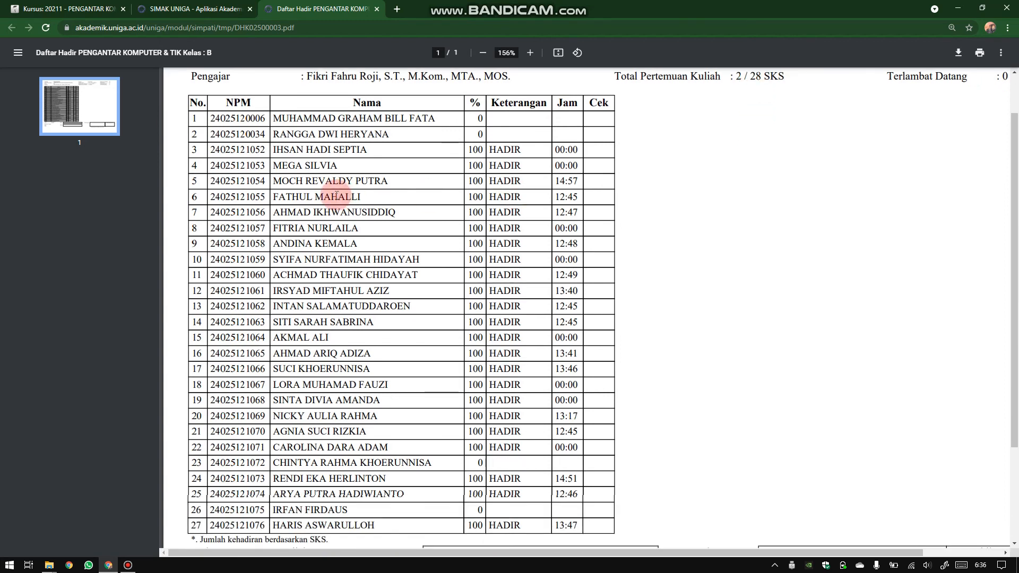
pyautogui.scroll(1, 336, 195)
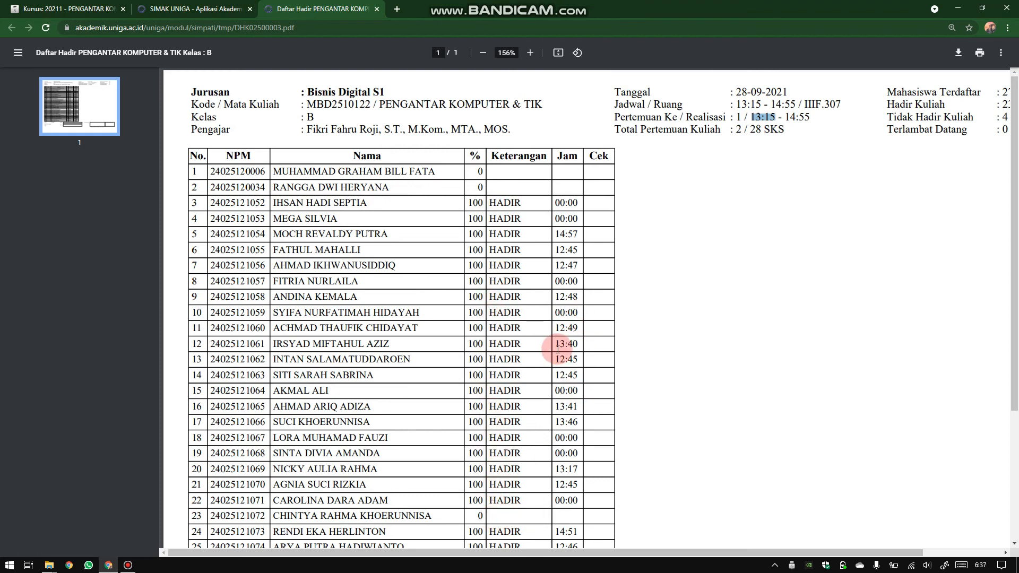
# Examine the students' check-in times in the Jam column and close the attendance list PDF
pyautogui.moveTo(557, 346); pyautogui.dragTo(576, 346)
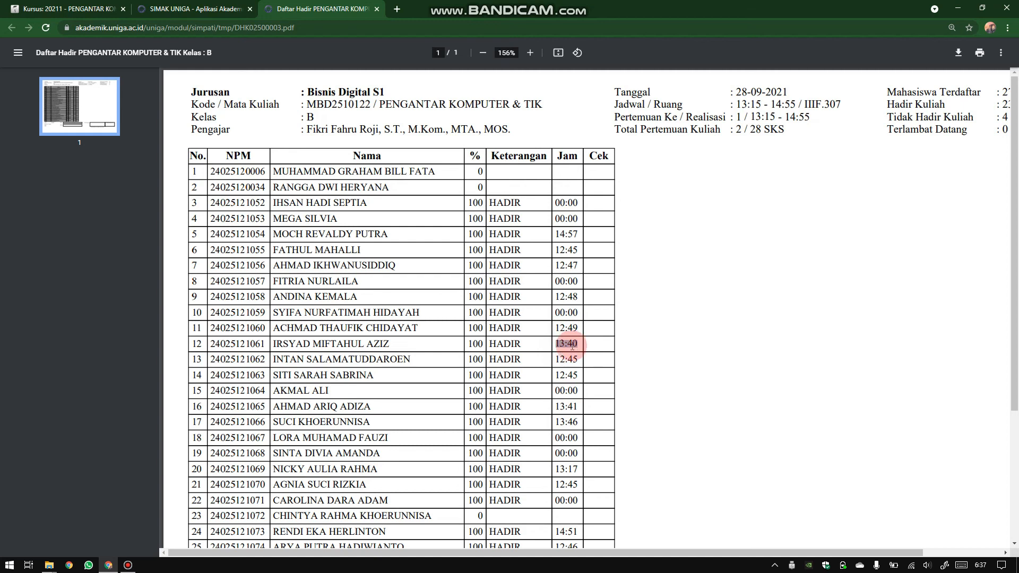
pyautogui.click(559, 359)
pyautogui.moveTo(558, 359); pyautogui.dragTo(576, 393)
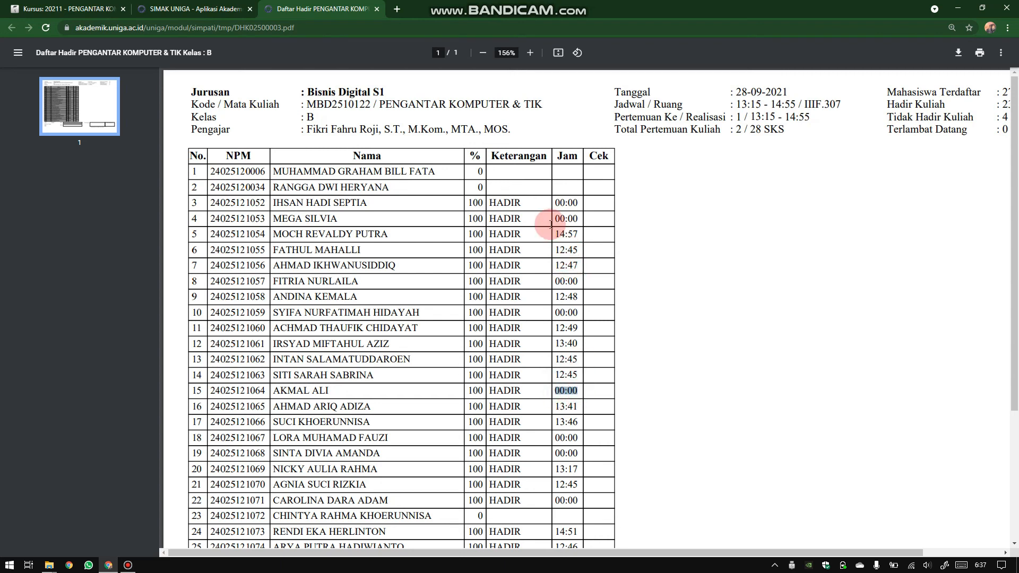
pyautogui.moveTo(553, 220); pyautogui.dragTo(582, 221)
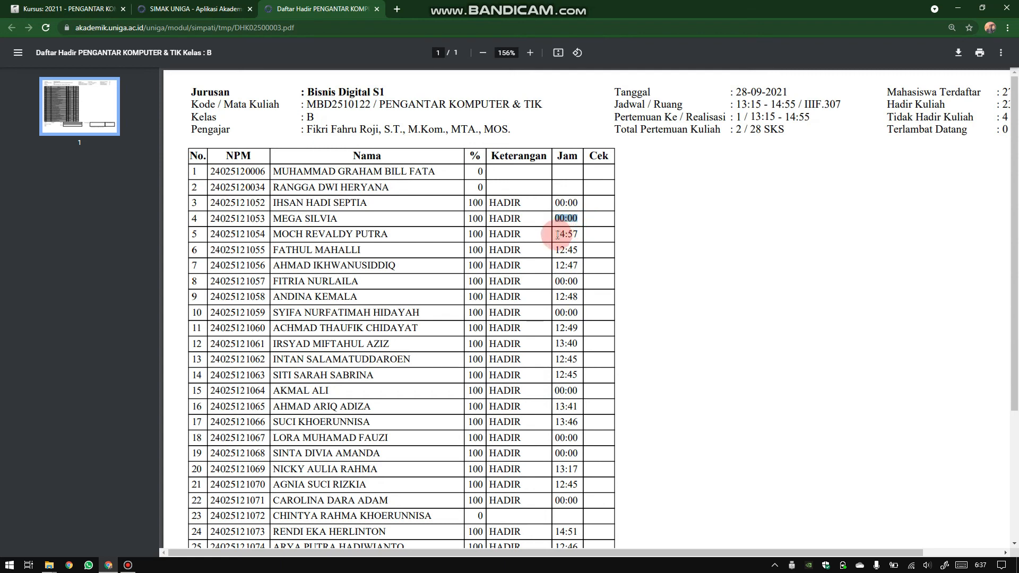
pyautogui.moveTo(556, 235); pyautogui.dragTo(574, 236)
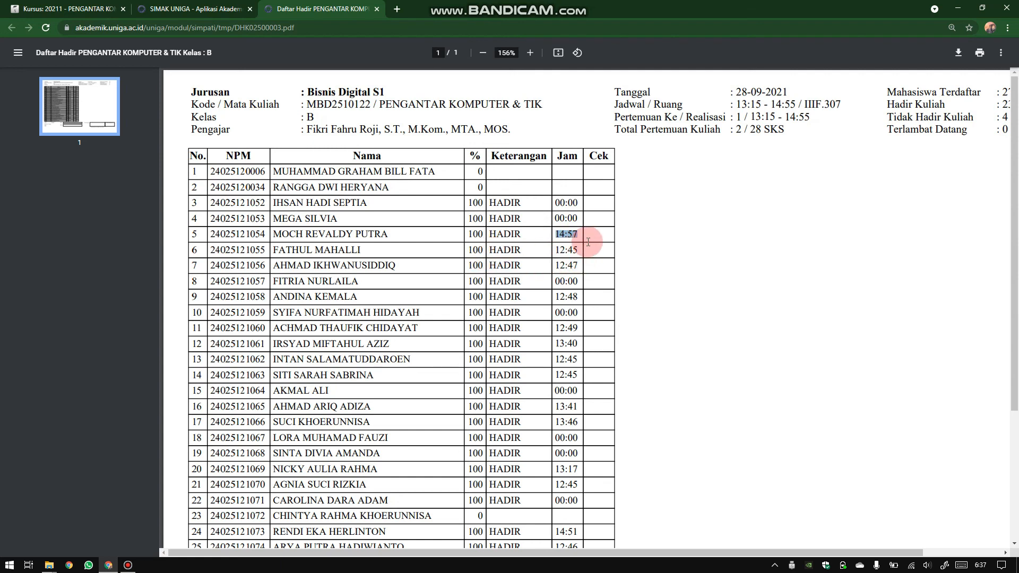
pyautogui.scroll(-1, 588, 241)
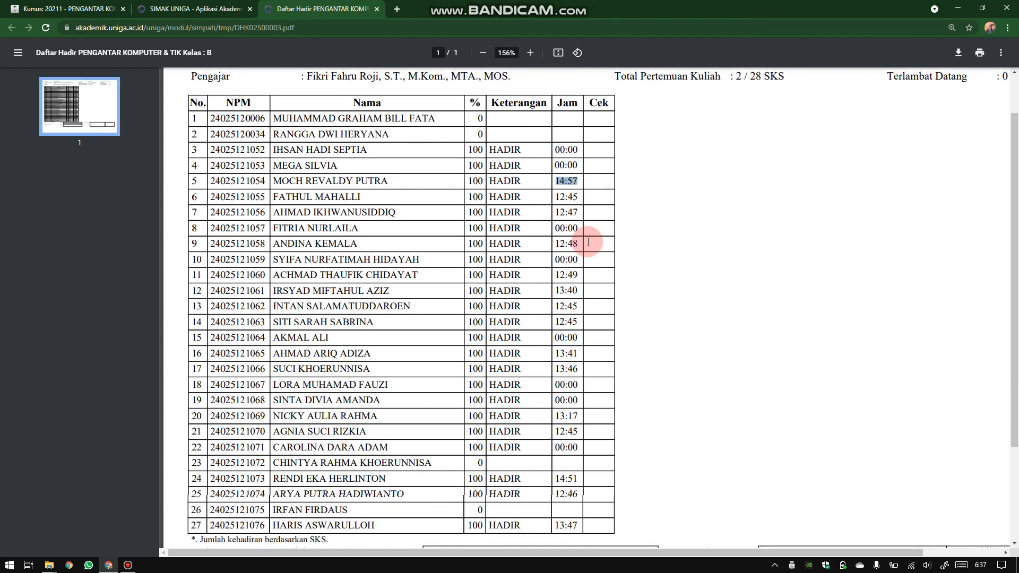
pyautogui.scroll(1, 595, 286)
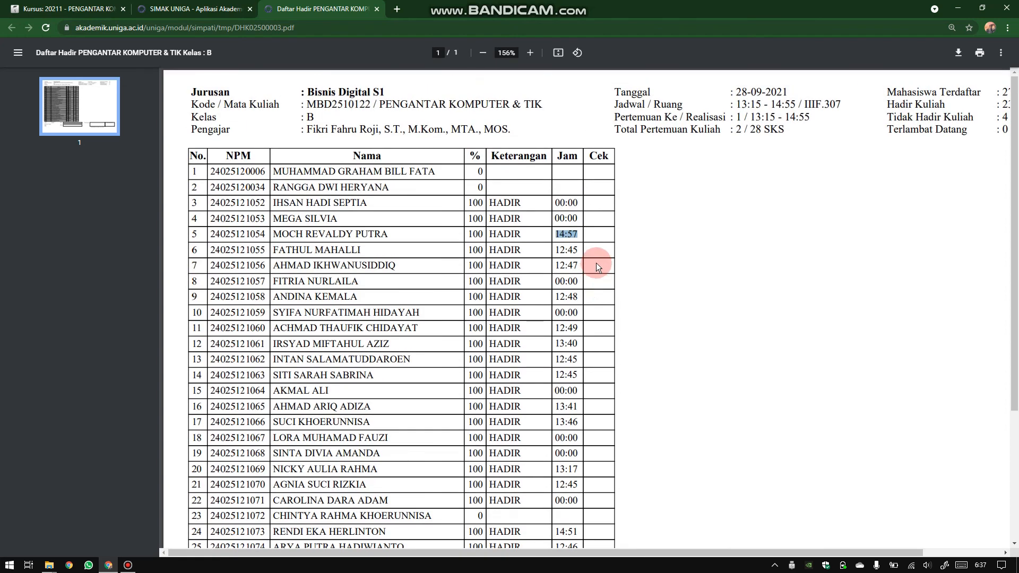
pyautogui.click(375, 9)
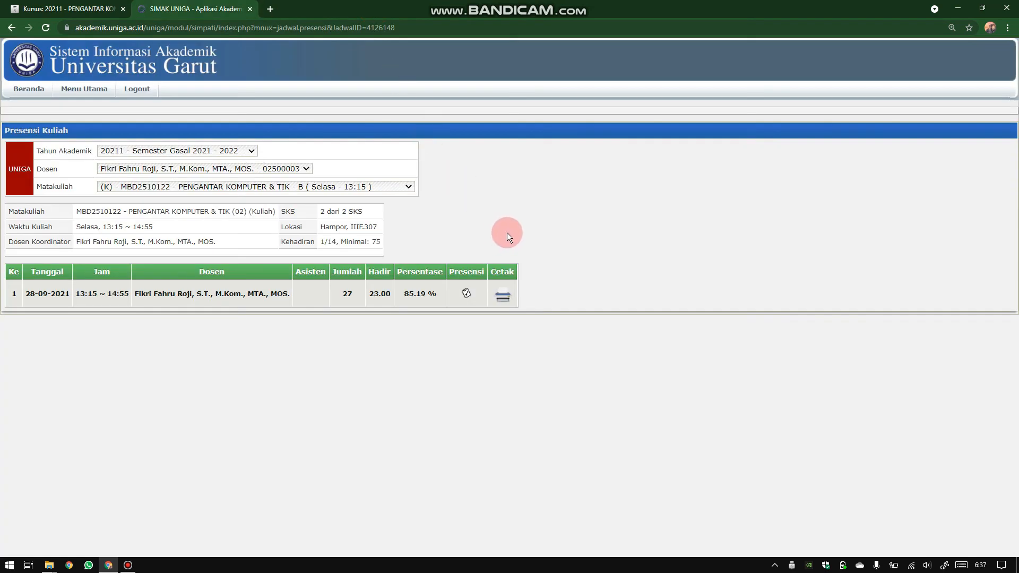
# Switch to the LMS course, open Presensi Pertemuan 1 and view its responses
pyautogui.click(33, 11)
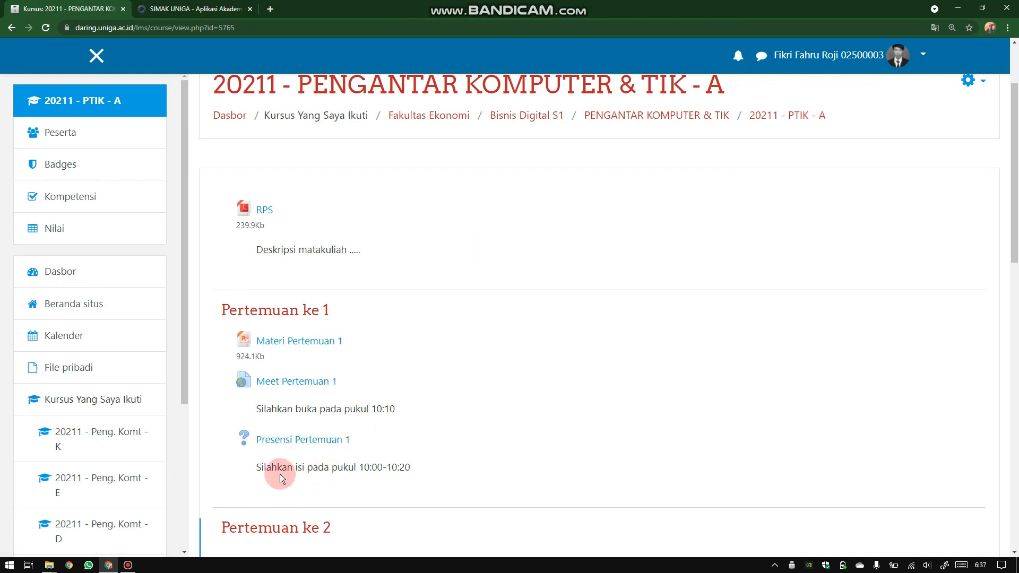
pyautogui.click(302, 440)
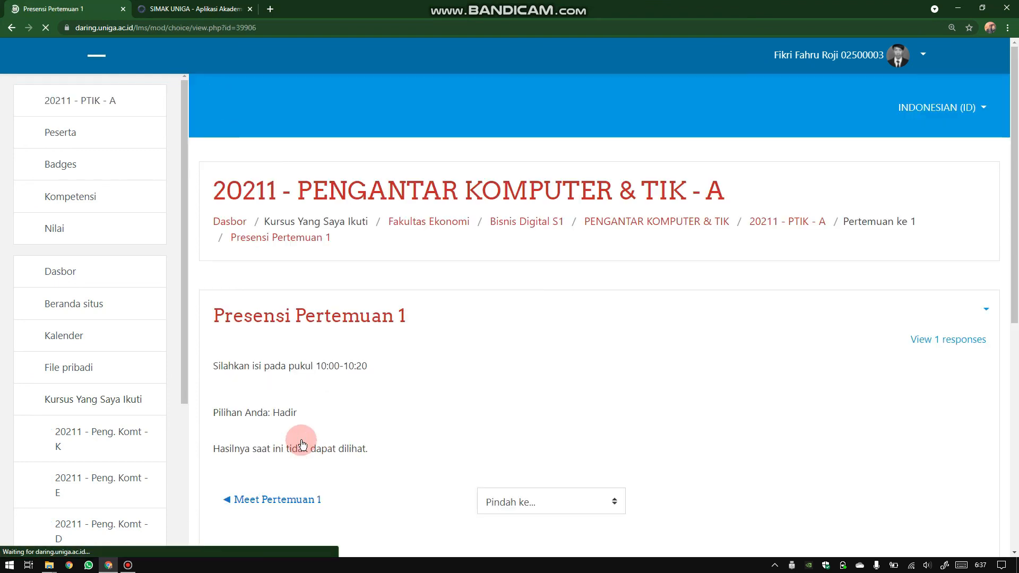
pyautogui.scroll(-2, 597, 368)
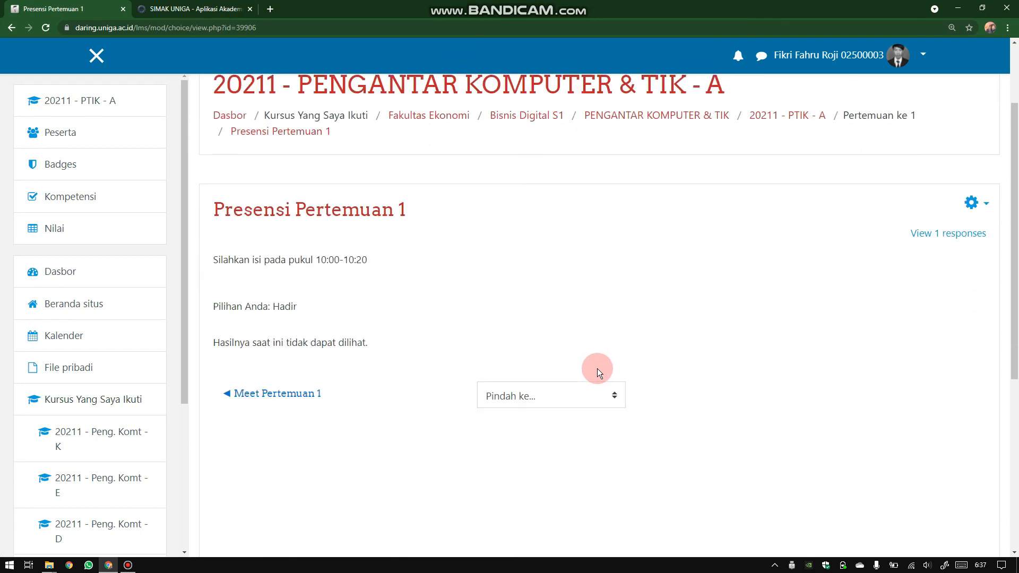
pyautogui.click(945, 236)
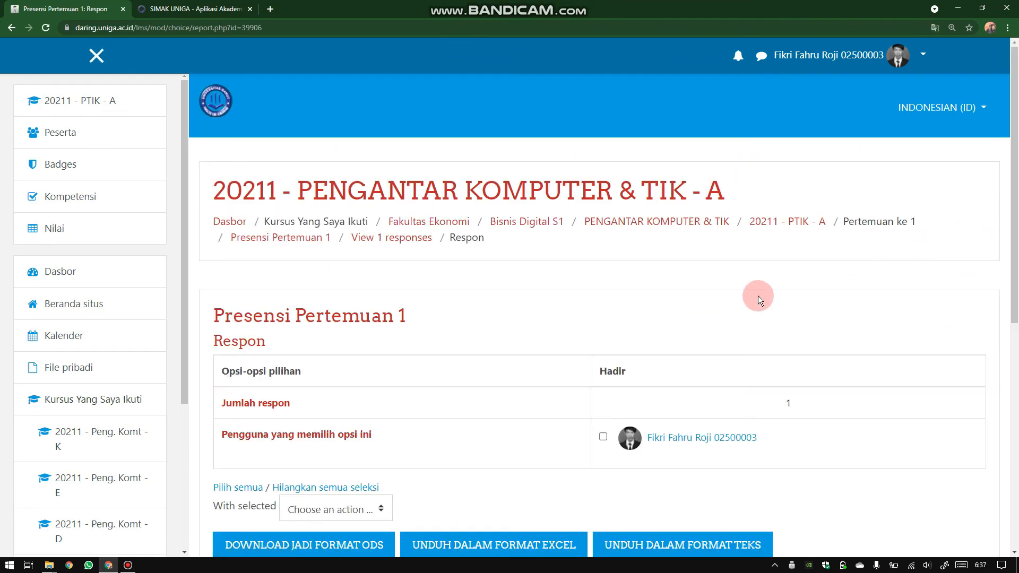
# Download the Presensi Pertemuan 1 responses in Excel format and open the downloaded workbook in Excel
pyautogui.scroll(-2, 742, 298)
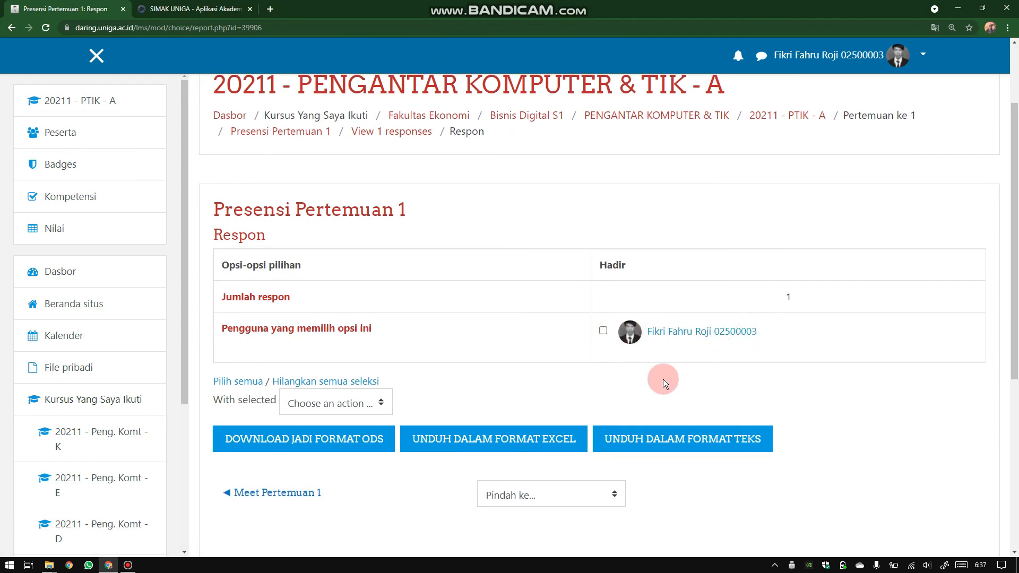
pyautogui.click(516, 443)
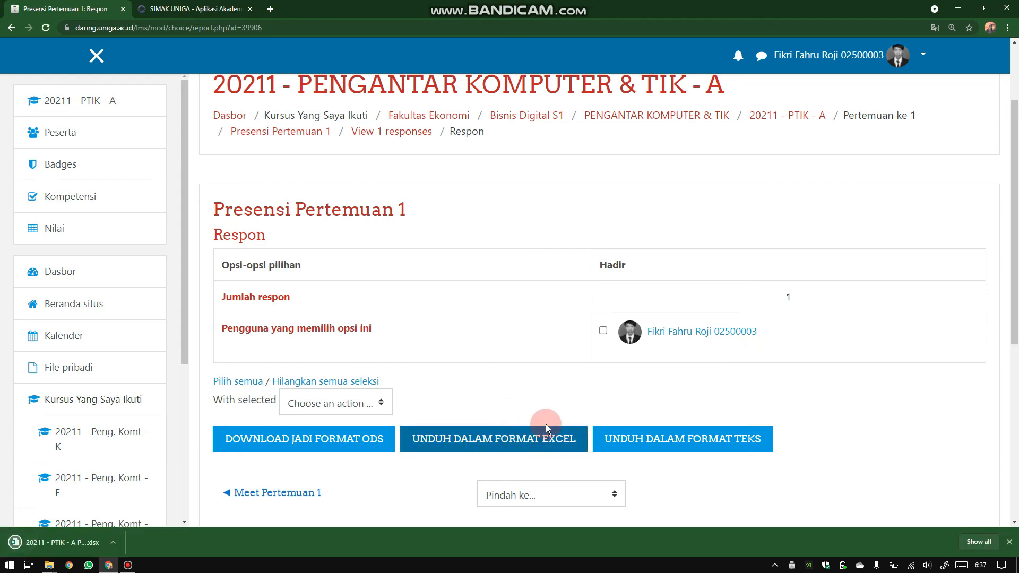
pyautogui.click(76, 546)
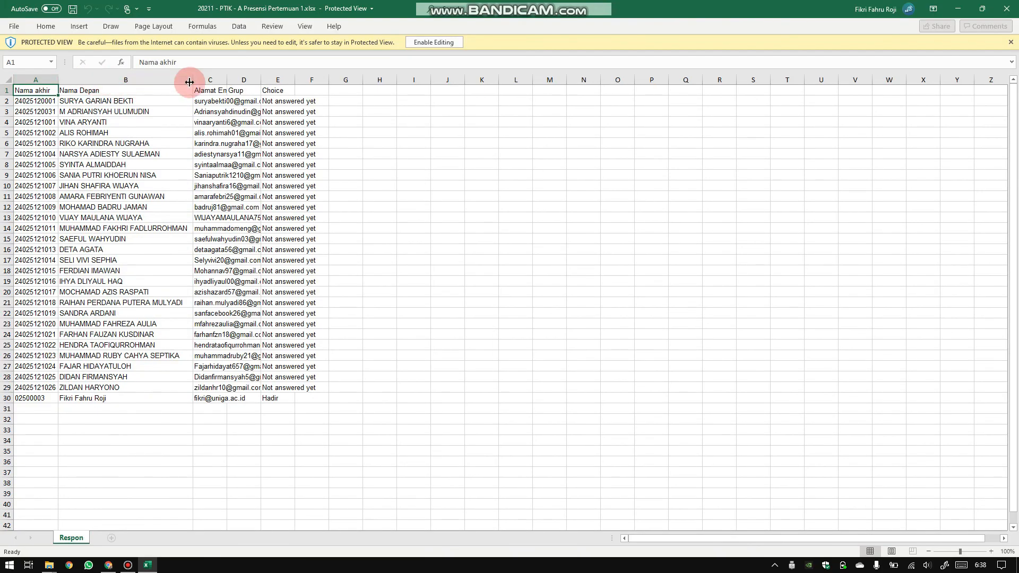
# Review the Nama akhir, Nama Depan and Alamat Email columns of the Respon sheet, fitting the e-mail column's width to its contents
pyautogui.moveTo(30, 121); pyautogui.dragTo(33, 275)
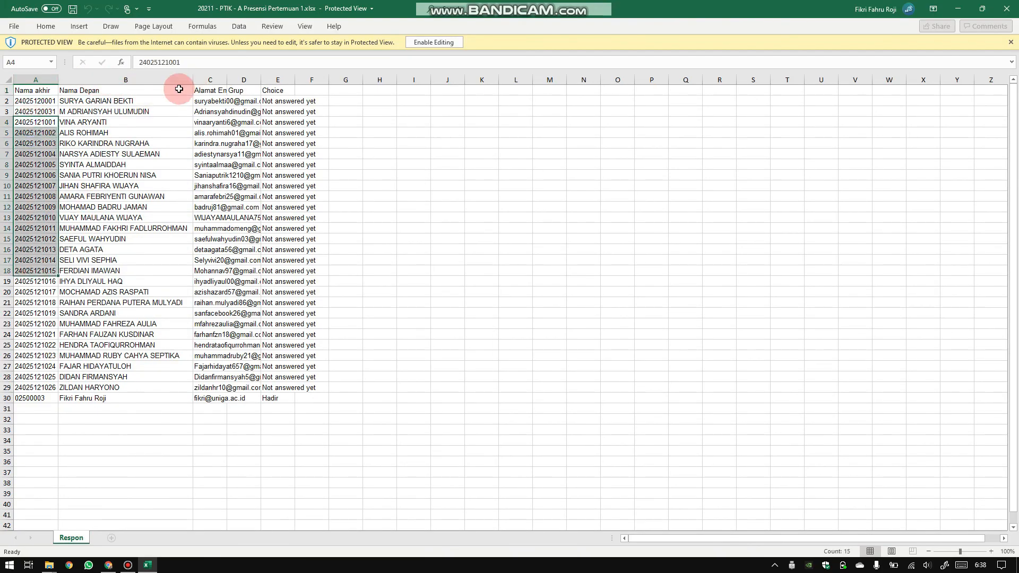
pyautogui.moveTo(118, 122); pyautogui.dragTo(116, 334)
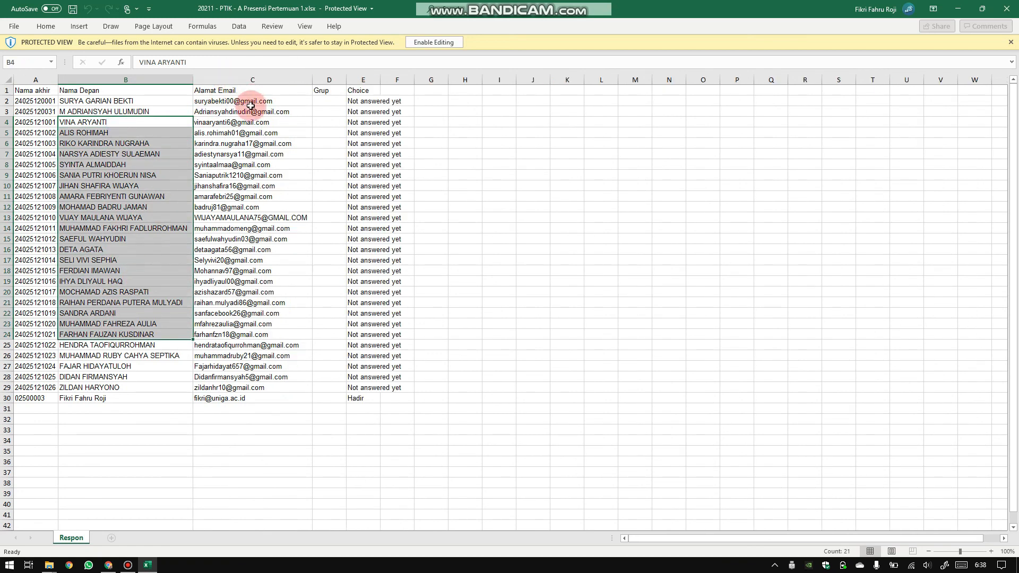
pyautogui.moveTo(252, 111); pyautogui.dragTo(255, 292)
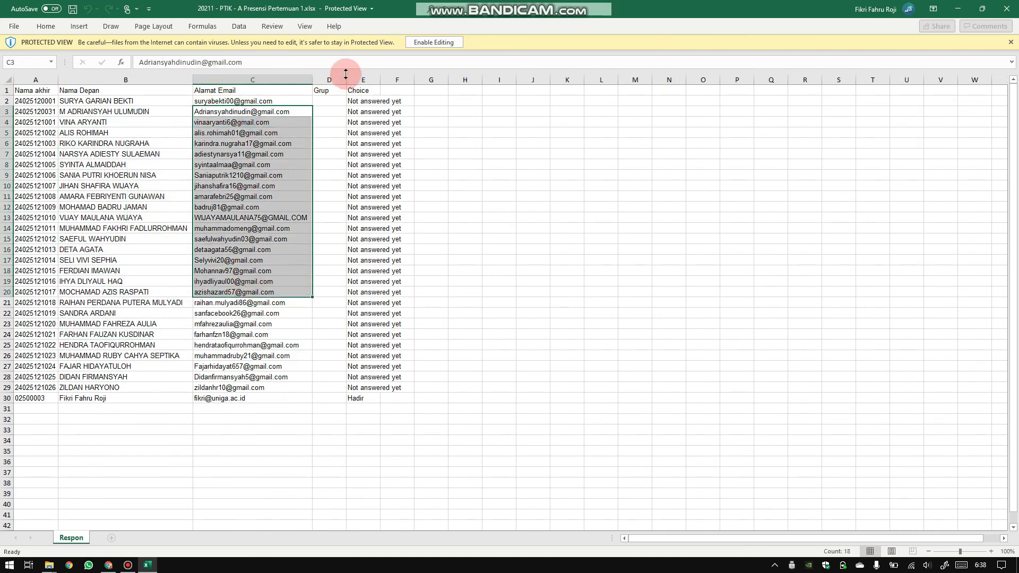
# Fit the Choice column's width to its contents and review the attendance answers in rows 2 to 30
pyautogui.doubleClick(380, 78)
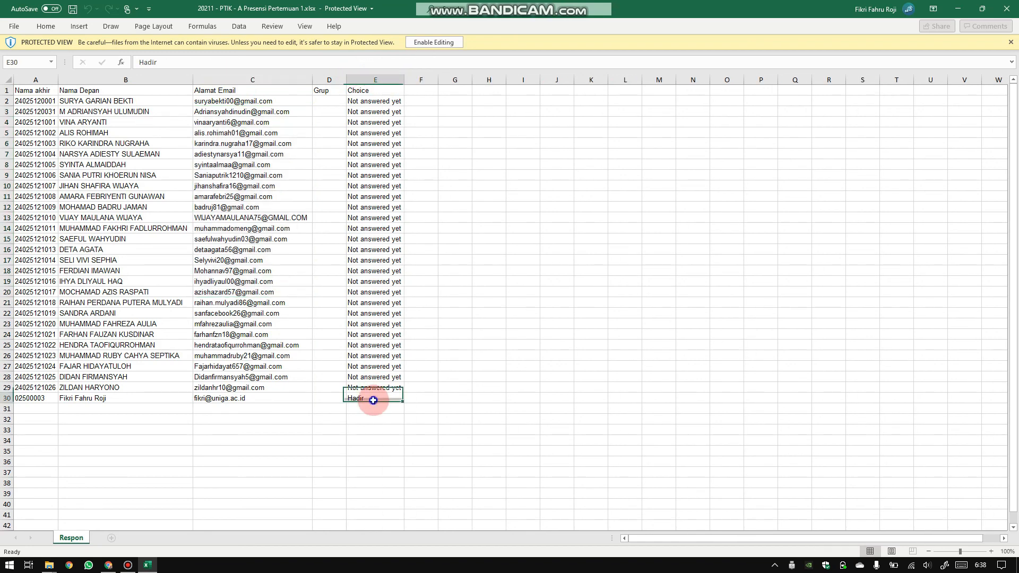
pyautogui.click(377, 398)
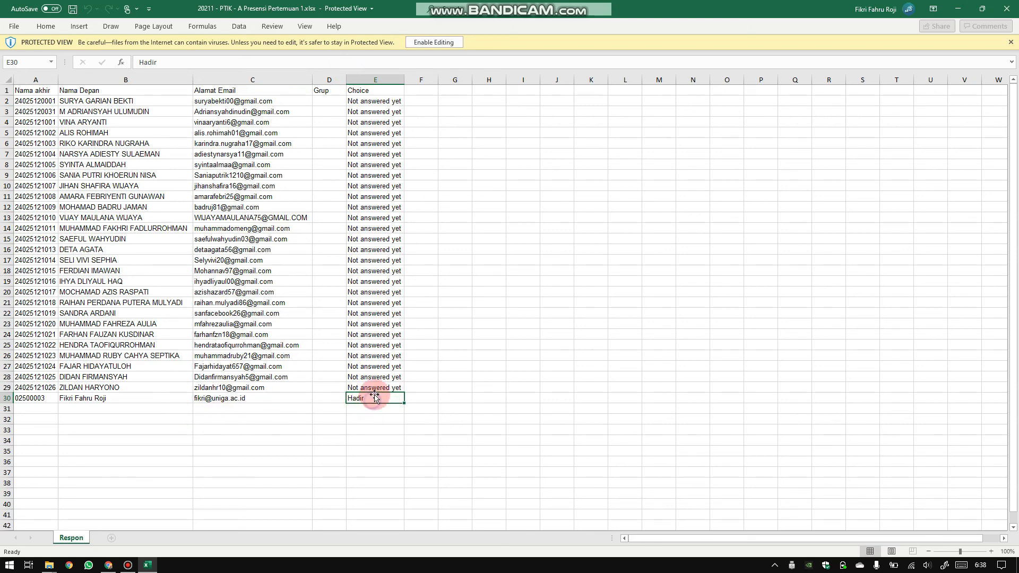
pyautogui.moveTo(375, 388); pyautogui.dragTo(381, 104)
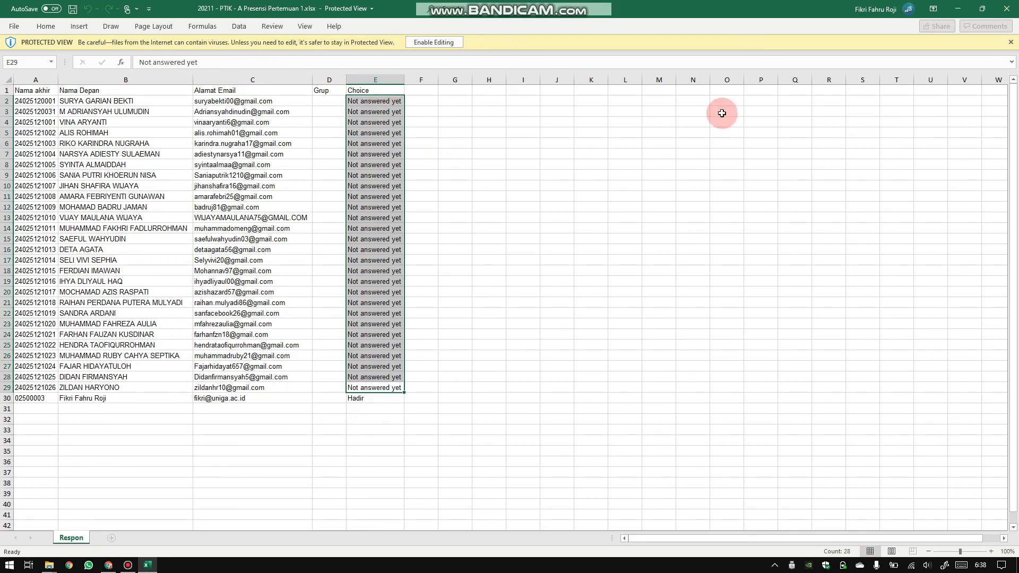
# Close the attendance workbook and return to the 20211 - PTIK - A course page in the LMS, showing the Pertemuan ke 1 section
pyautogui.click(1012, 11)
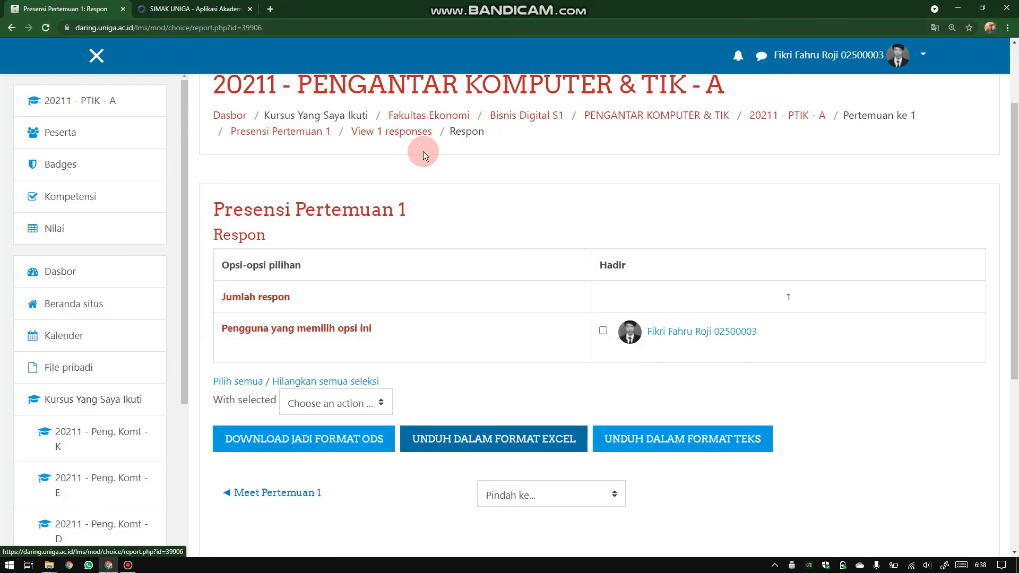
pyautogui.click(121, 102)
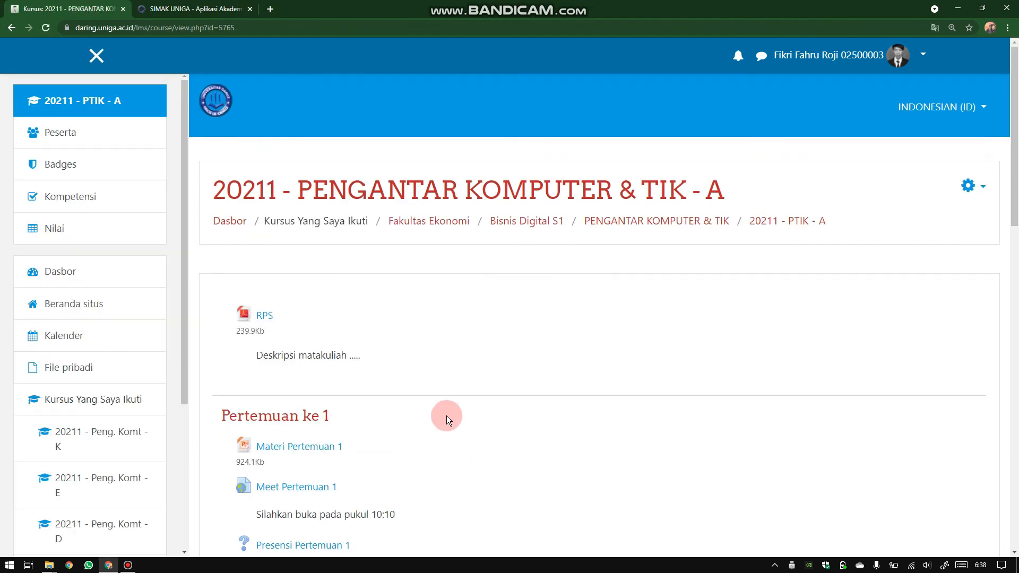
pyautogui.scroll(-2, 447, 419)
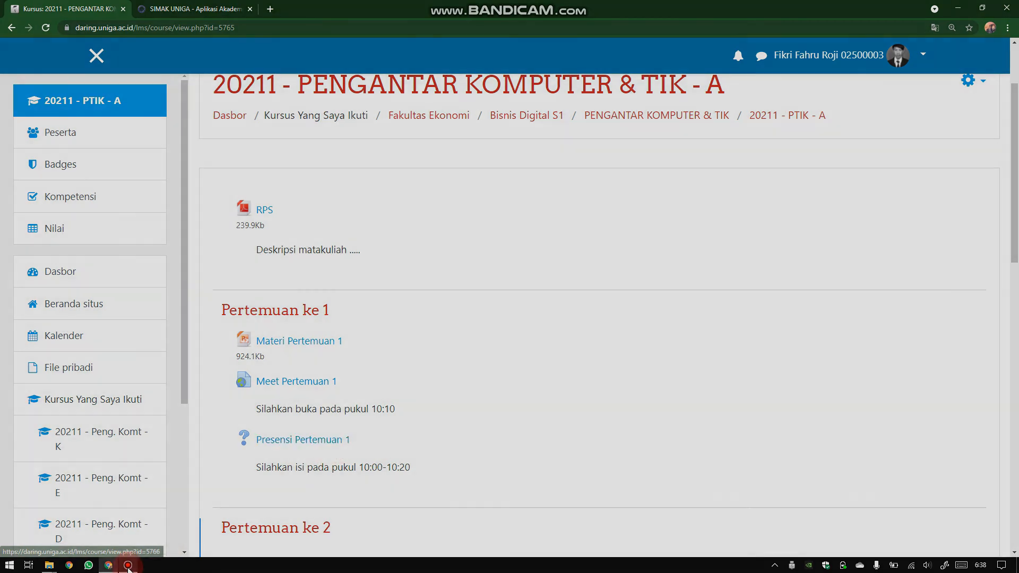
pyautogui.moveTo(128, 567)
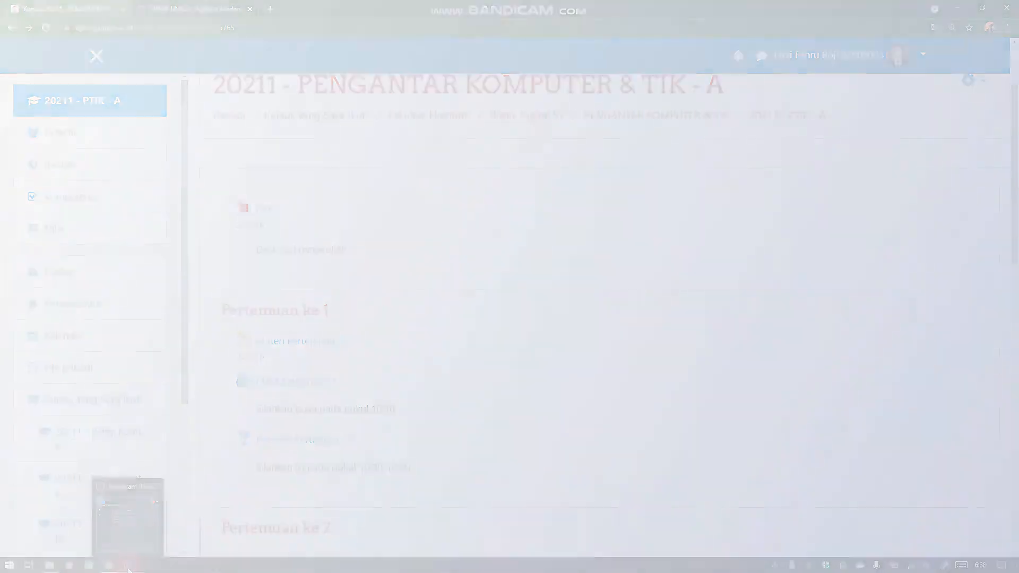